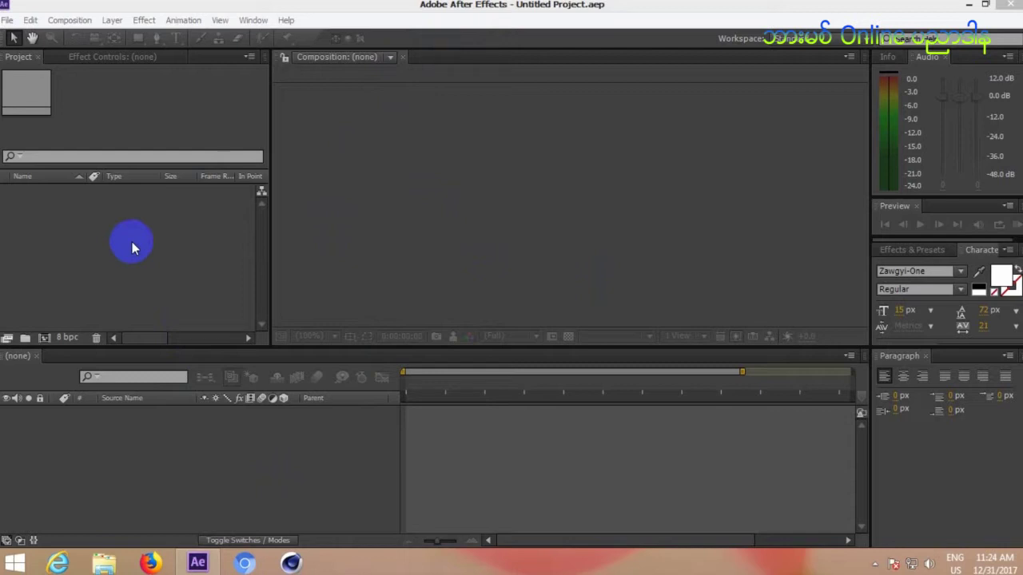
# Import the Move Model video from the Move Model folder into the project as footage.
pyautogui.rightClick(80, 233)
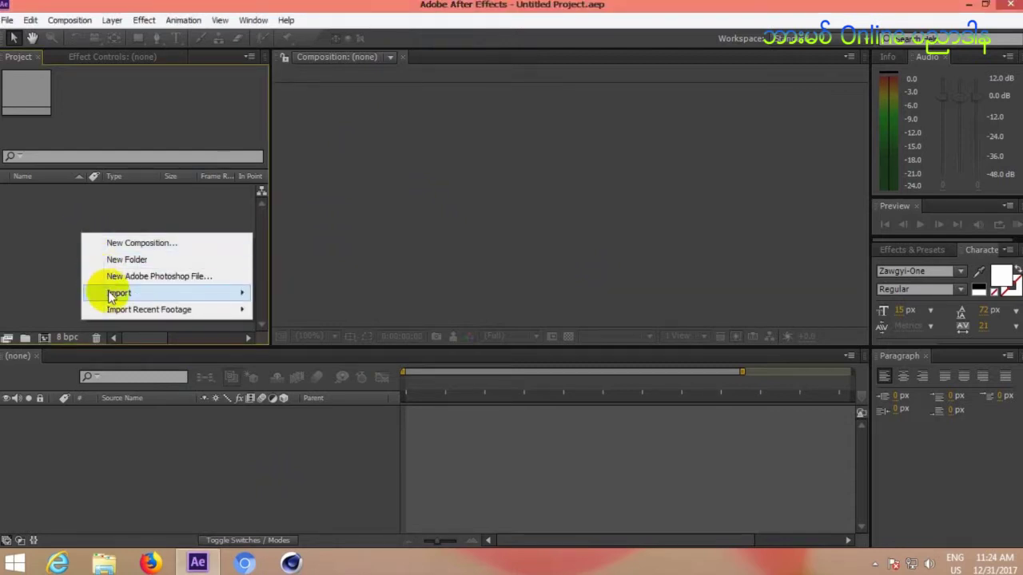
pyautogui.moveTo(114, 294)
pyautogui.click(283, 293)
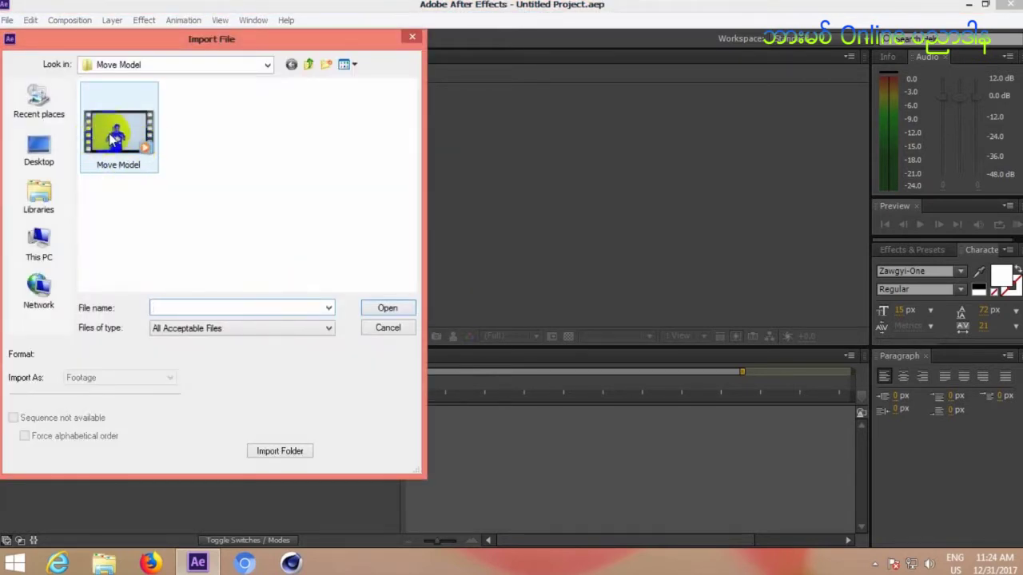
pyautogui.click(116, 139)
pyautogui.click(390, 308)
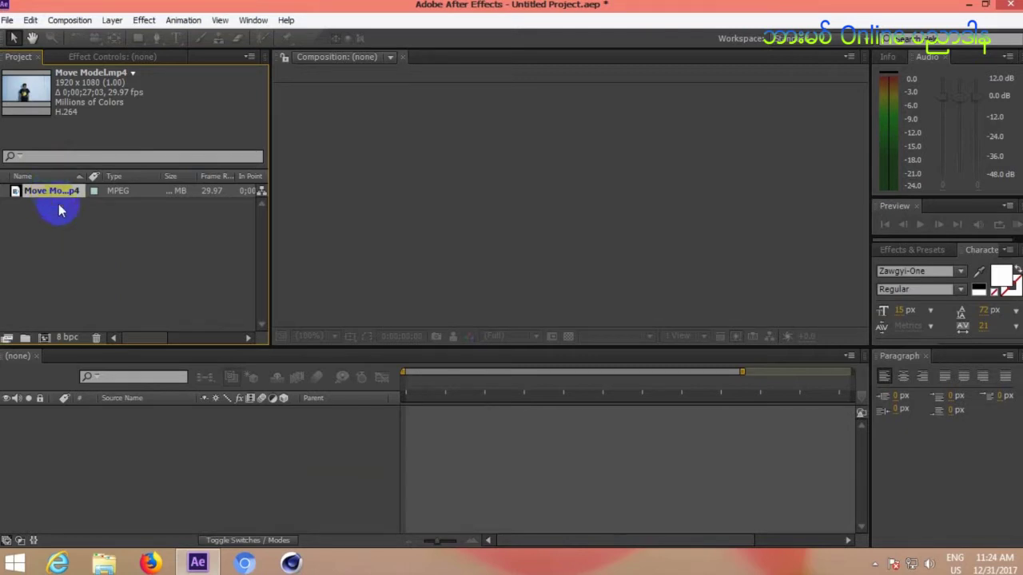
# Create a new composition from the imported Move Model.mp4 footage.
pyautogui.click(423, 541)
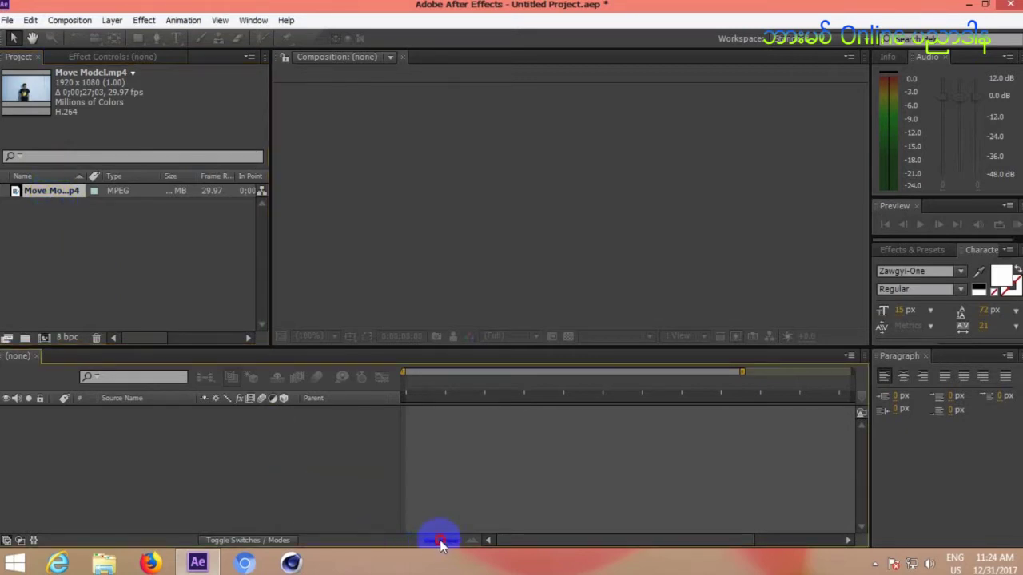
pyautogui.click(52, 192)
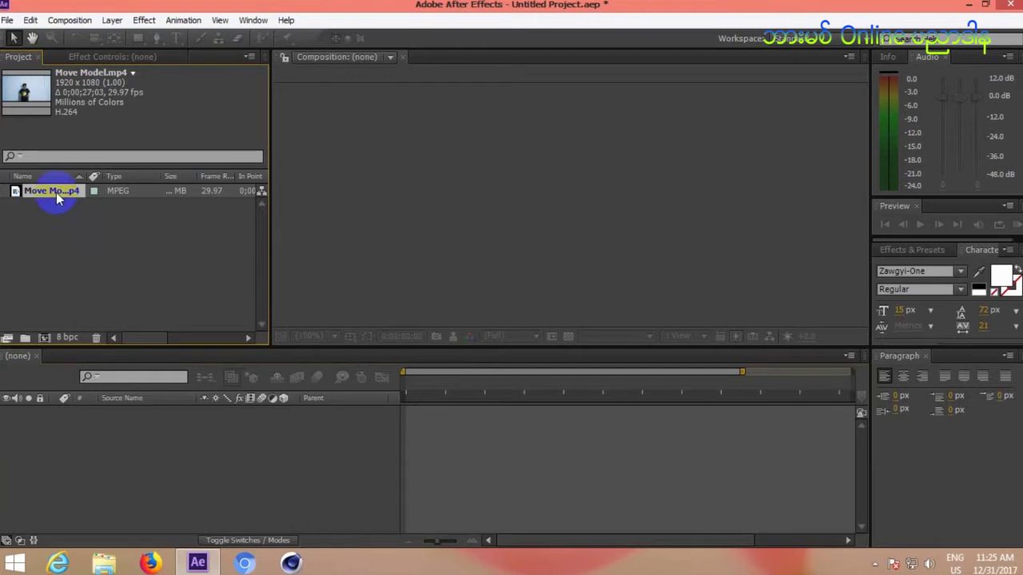
pyautogui.moveTo(56, 193); pyautogui.dragTo(47, 337)
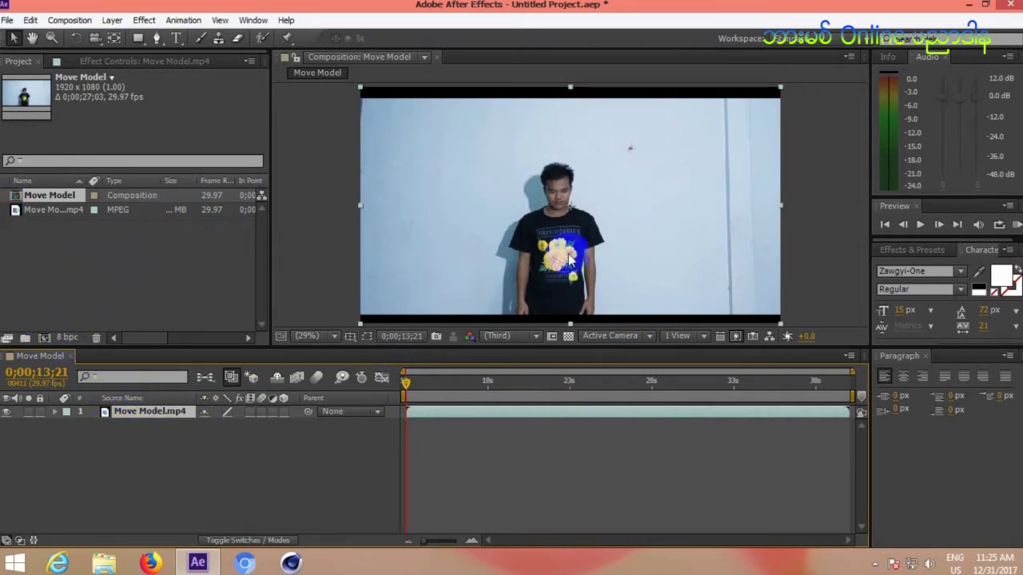
# Scrub through the footage to review the hand gestures, stopping the current time at 0;00;22;11.
pyautogui.click(405, 384)
pyautogui.moveTo(405, 385)
pyautogui.mouseDown()
pyautogui.moveTo(548, 384)
pyautogui.moveTo(411, 393)
pyautogui.mouseUp()
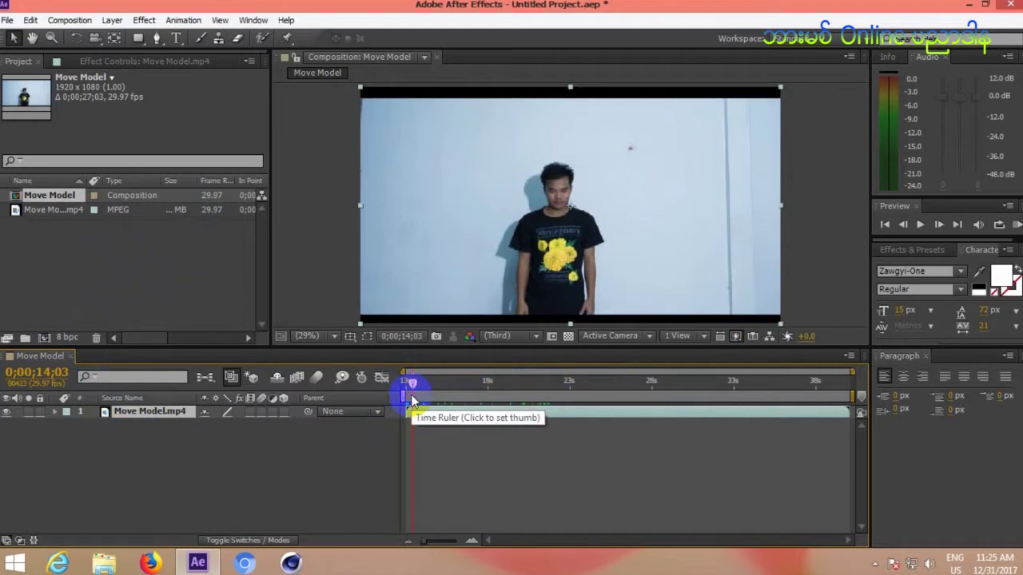
pyautogui.moveTo(416, 382); pyautogui.dragTo(484, 384)
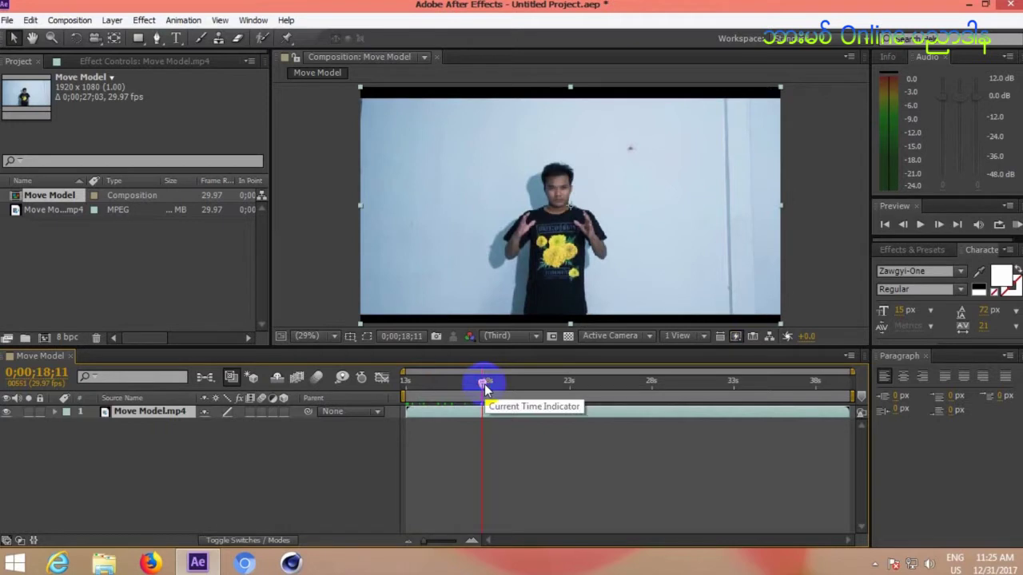
pyautogui.click(313, 469)
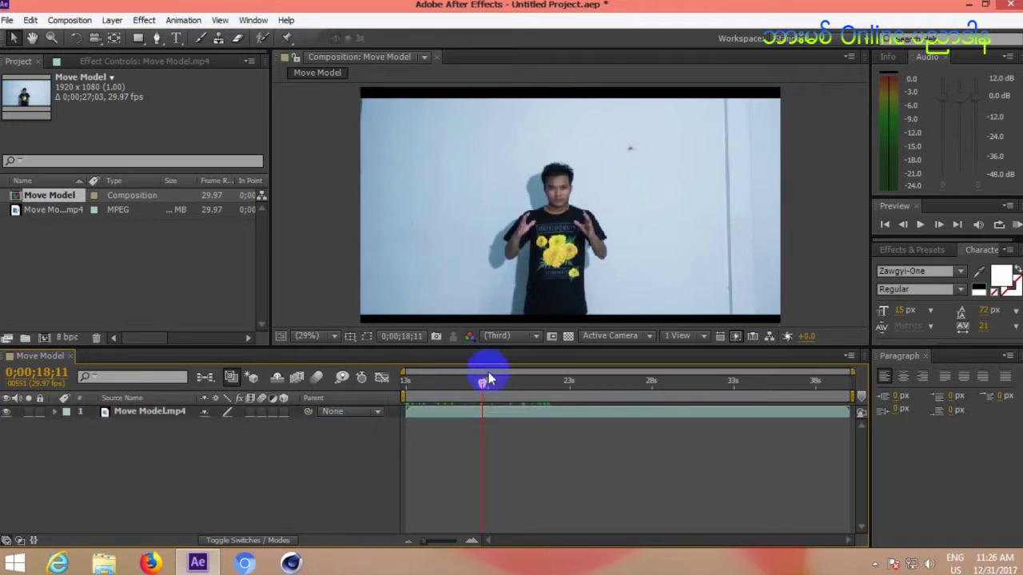
pyautogui.moveTo(483, 383); pyautogui.dragTo(565, 383)
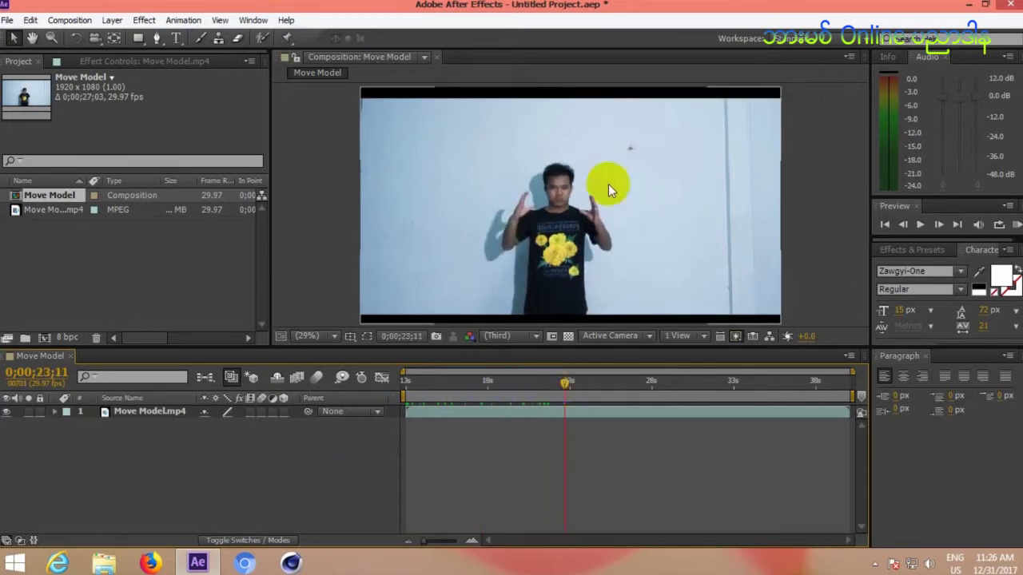
pyautogui.moveTo(564, 384)
pyautogui.mouseDown()
pyautogui.moveTo(457, 388)
pyautogui.moveTo(550, 392)
pyautogui.mouseUp()
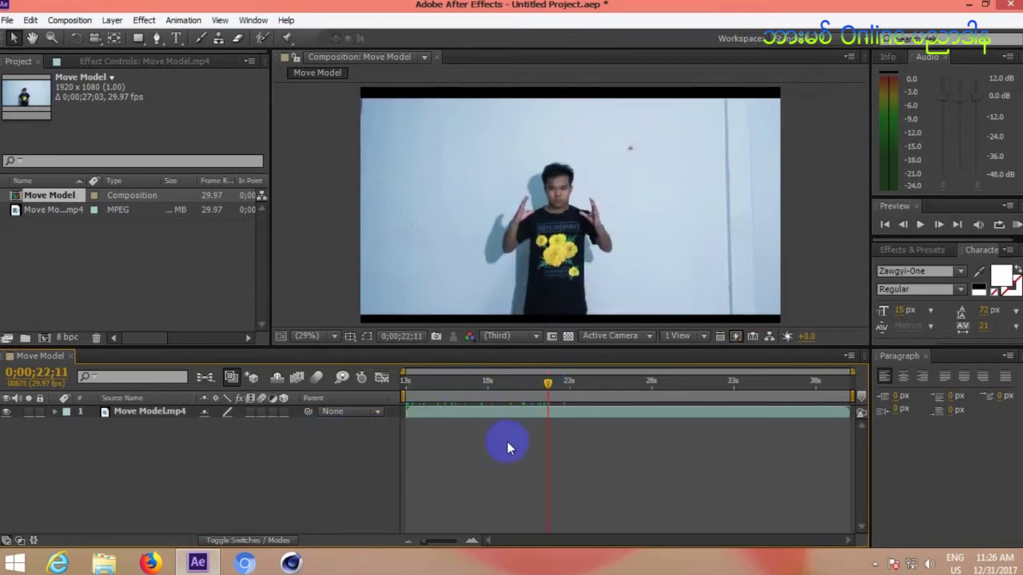
# Add a black solid layer of 1920 x 1080 px above the footage.
pyautogui.rightClick(216, 445)
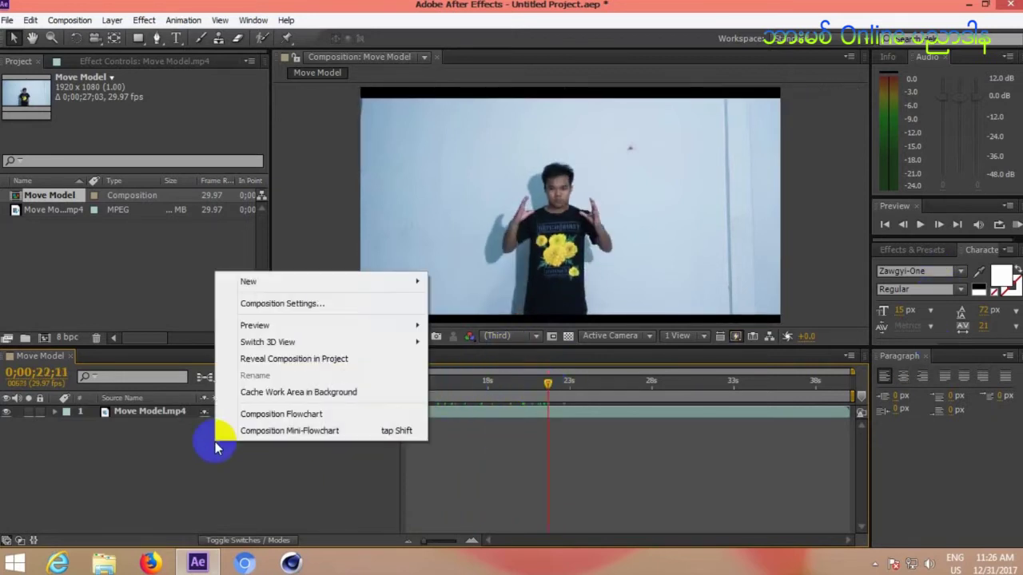
pyautogui.moveTo(251, 283)
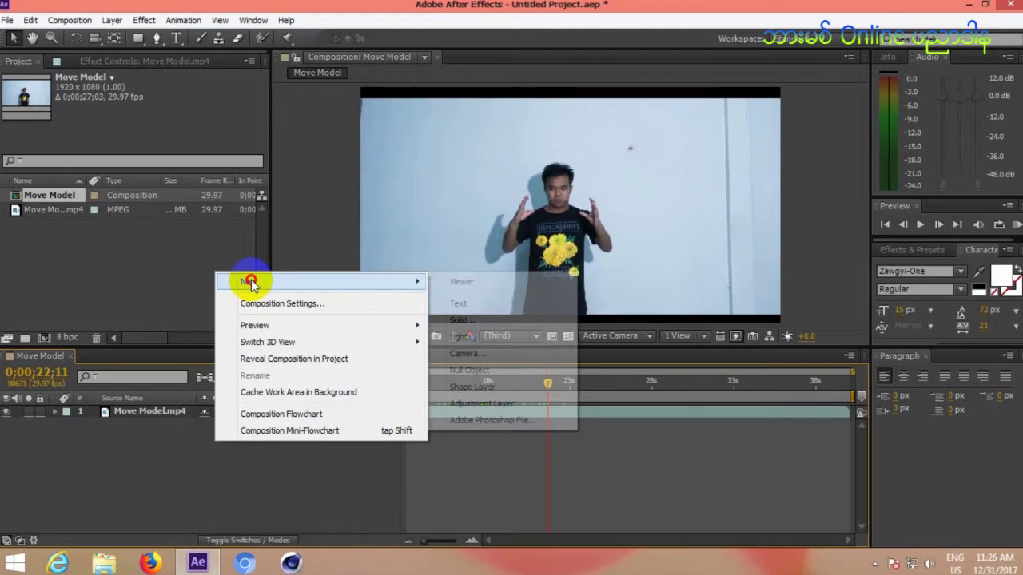
pyautogui.click(473, 319)
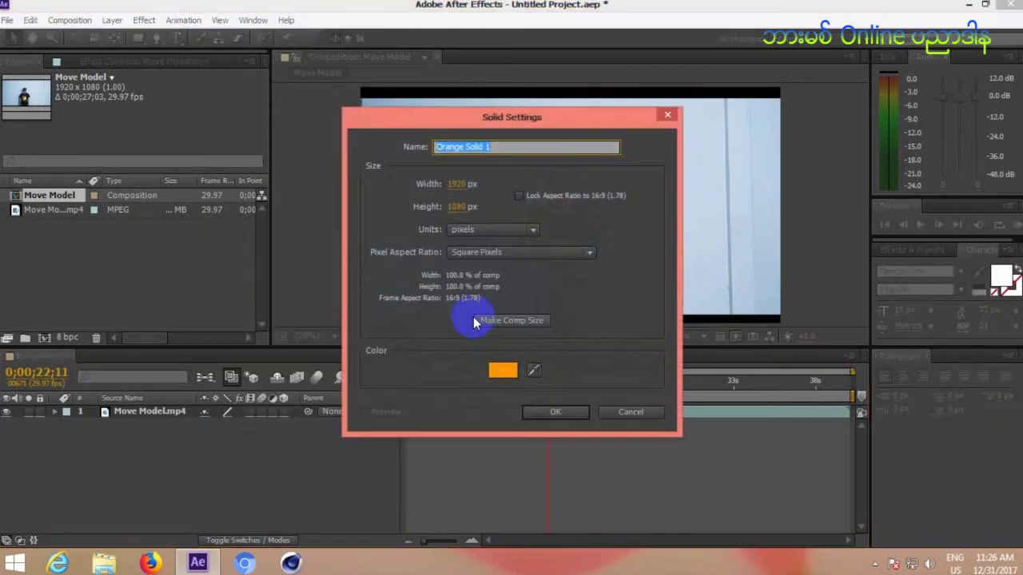
pyautogui.moveTo(497, 119)
pyautogui.mouseDown()
pyautogui.moveTo(520, 130)
pyautogui.moveTo(502, 123)
pyautogui.mouseUp()
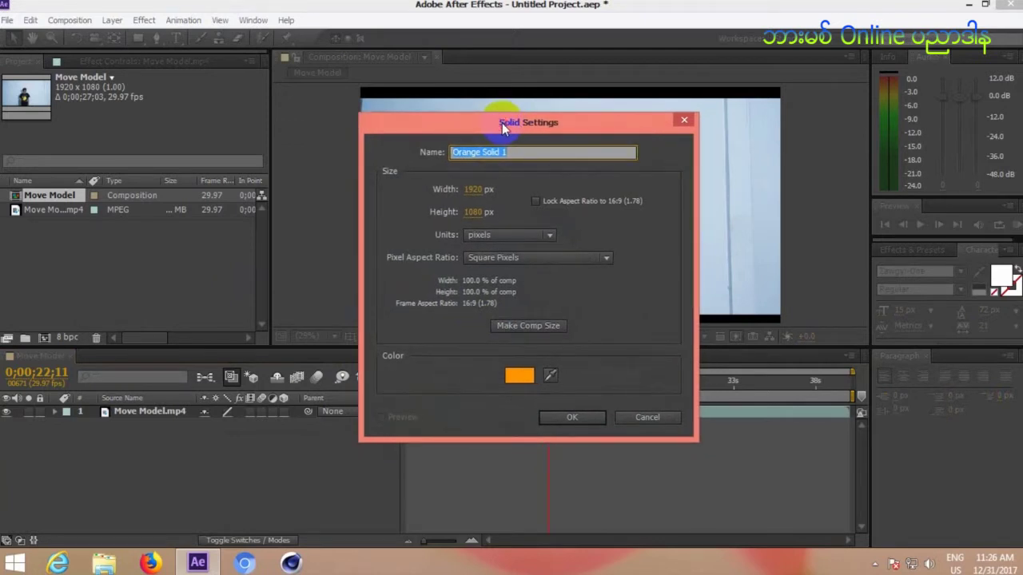
pyautogui.click(515, 374)
pyautogui.click(650, 389)
pyautogui.click(974, 206)
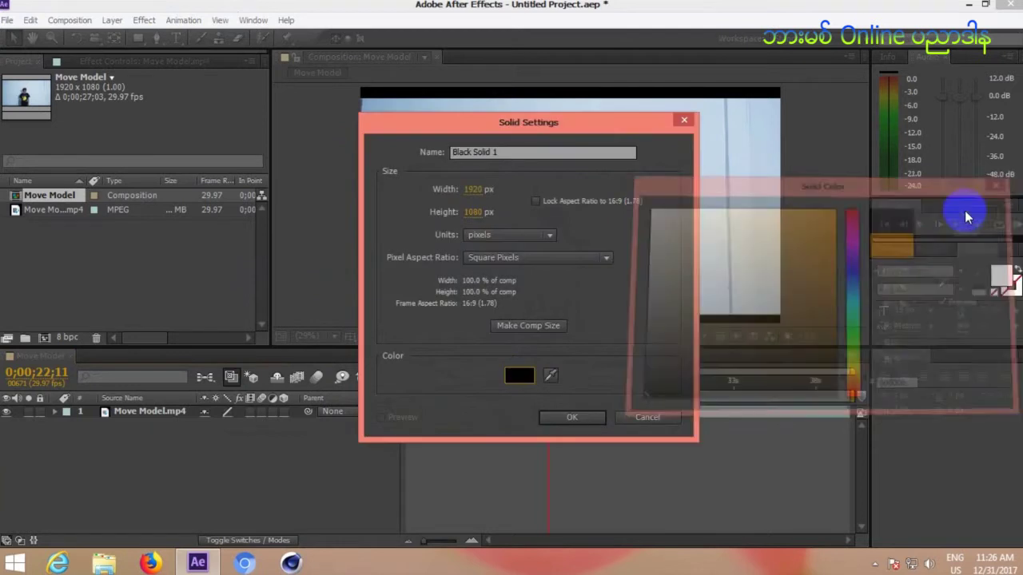
pyautogui.click(597, 420)
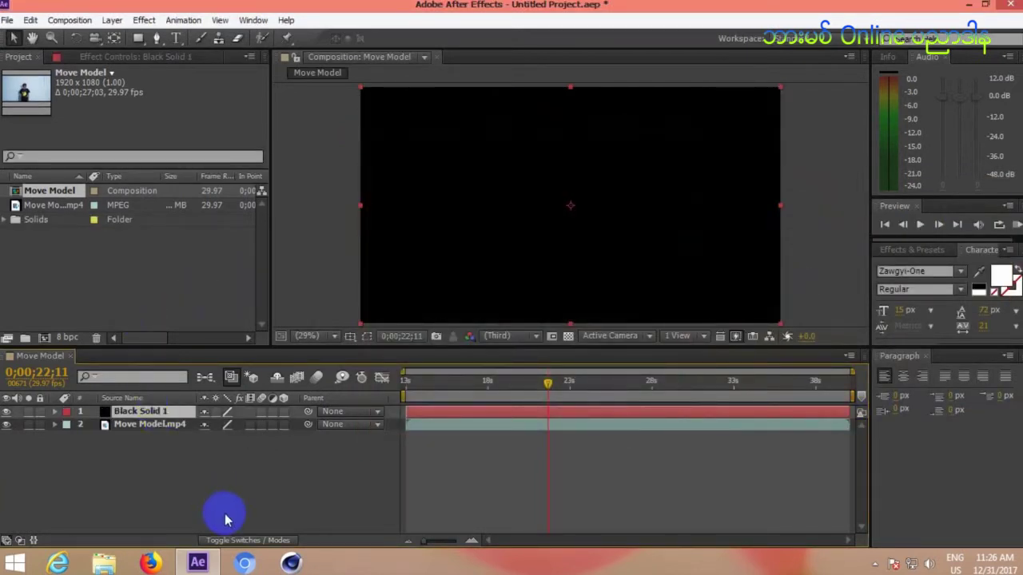
# Show the layers' blending mode and track matte columns and rename the black solid layer as Nosie.
pyautogui.click(246, 540)
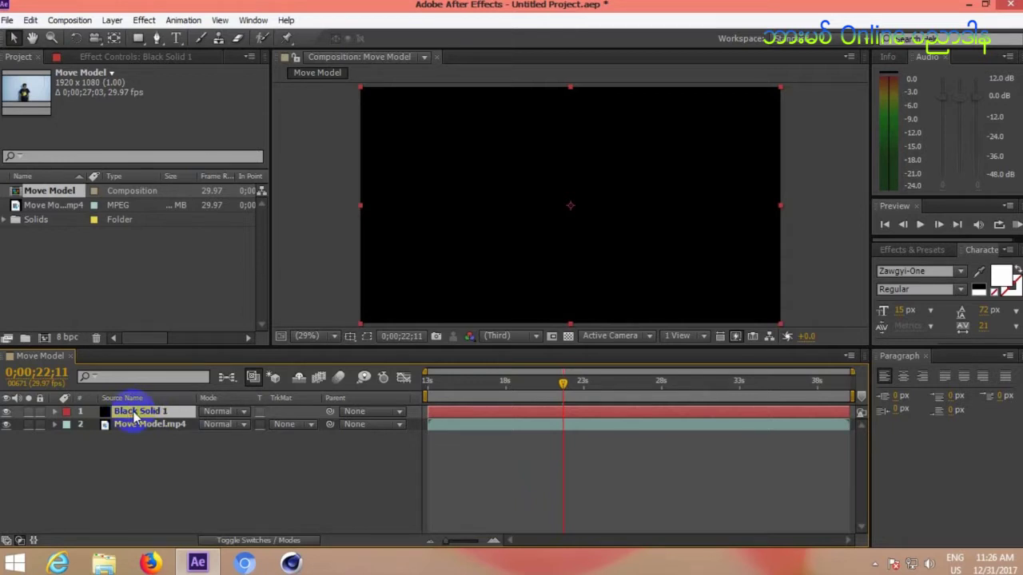
pyautogui.press('Return')
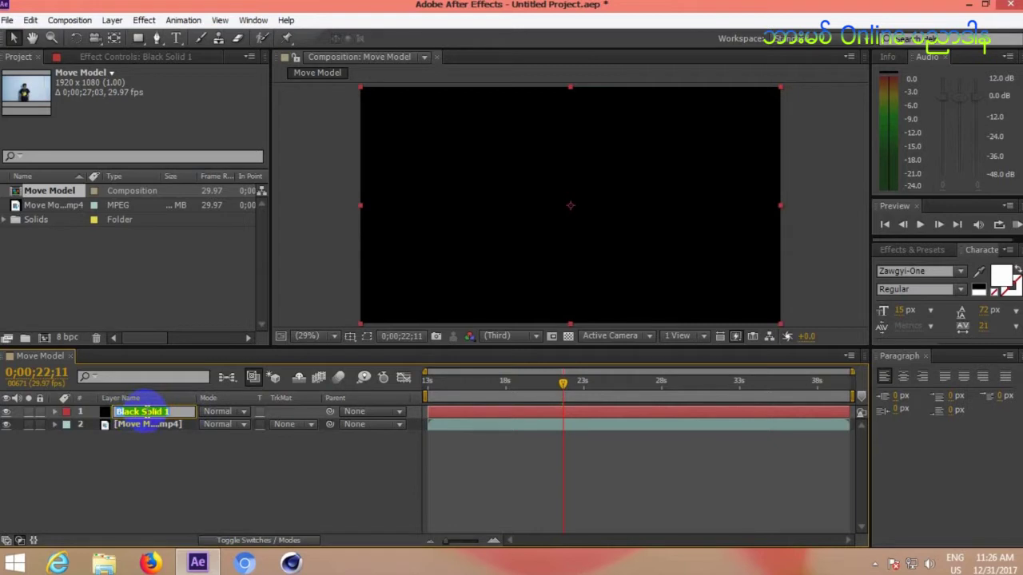
pyautogui.write('Nosie')
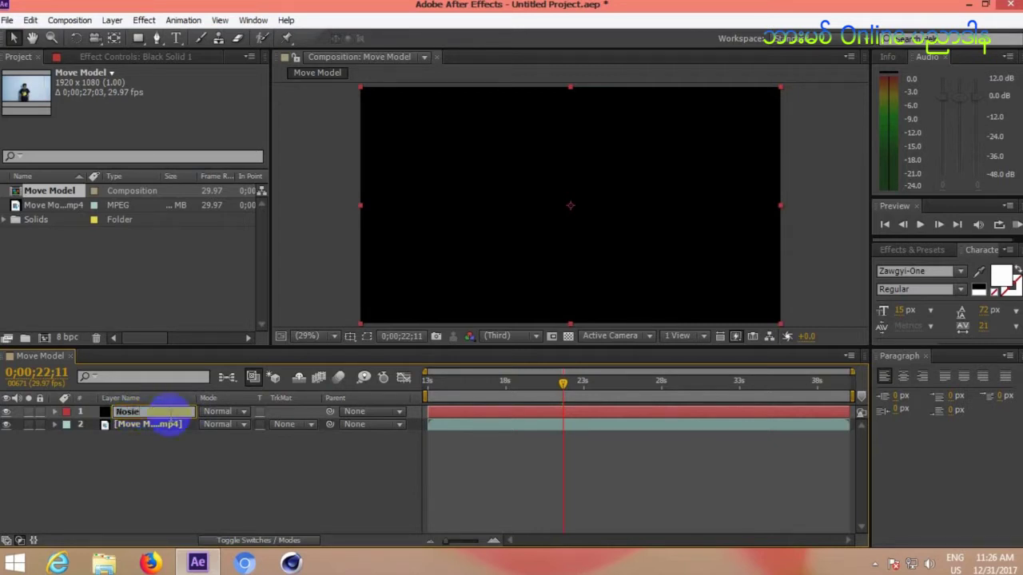
pyautogui.click(155, 453)
pyautogui.click(152, 412)
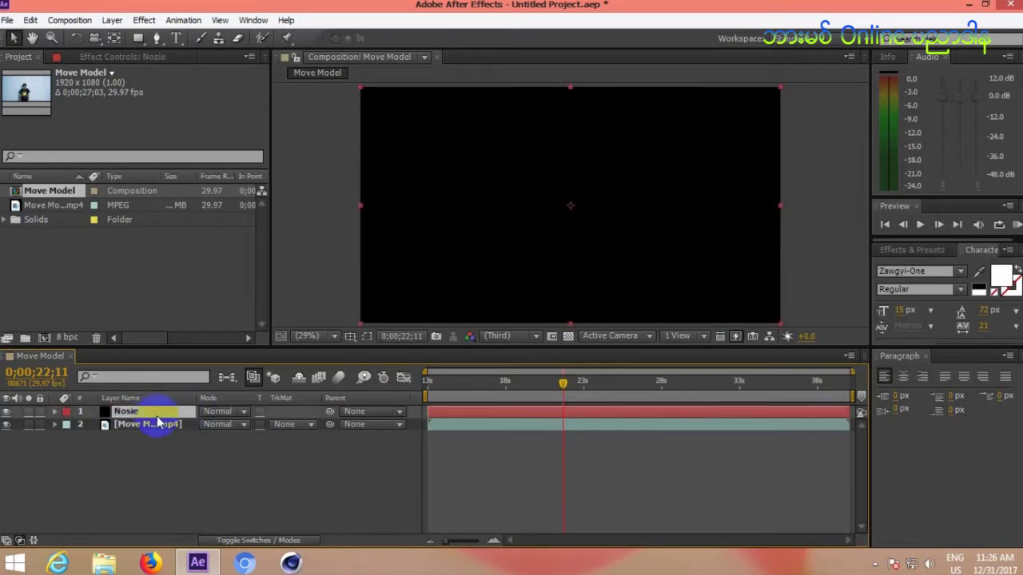
# Apply the Fractal Noise effect to the Nosie layer.
pyautogui.click(144, 21)
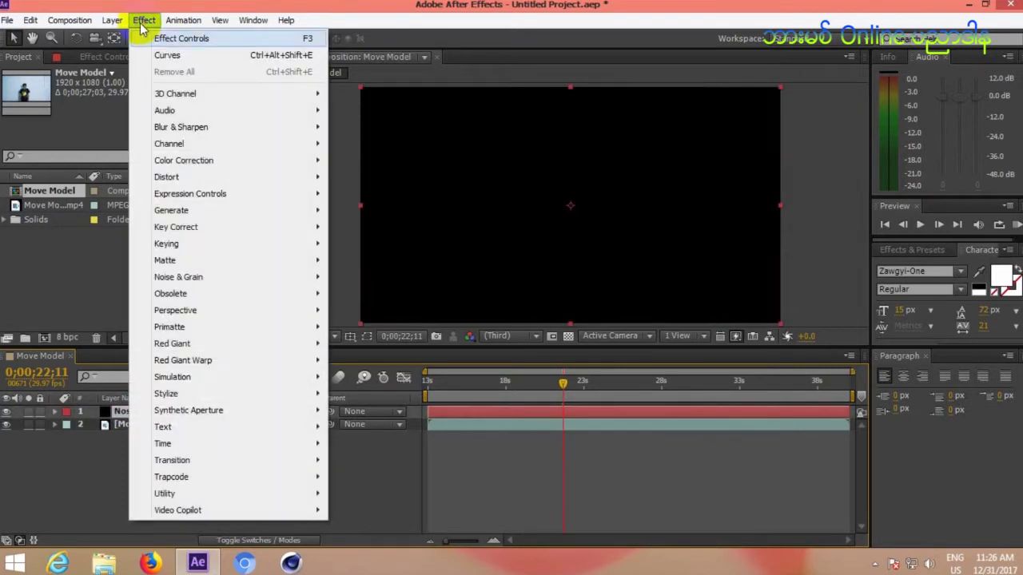
pyautogui.click(103, 446)
pyautogui.click(128, 413)
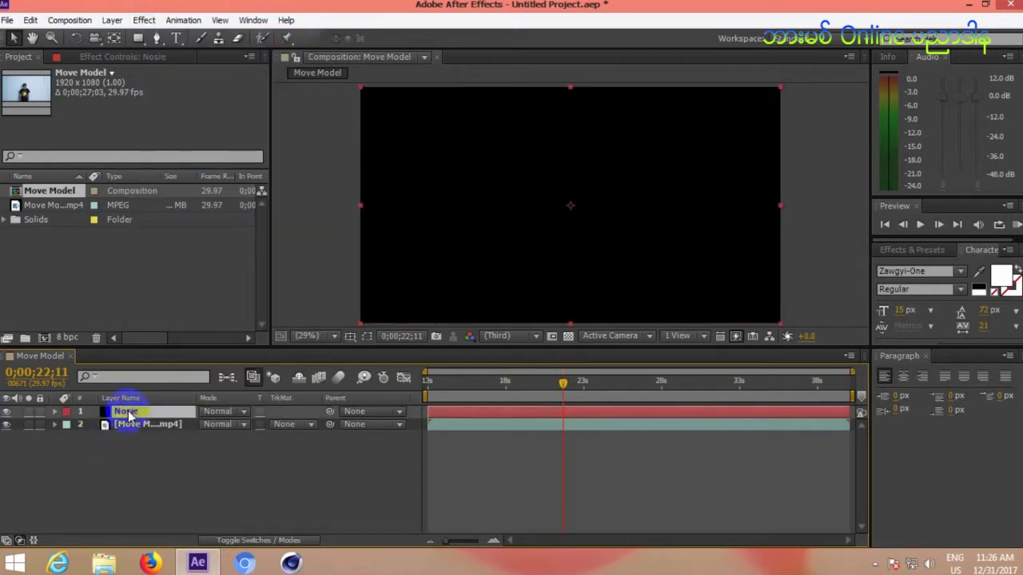
pyautogui.click(145, 21)
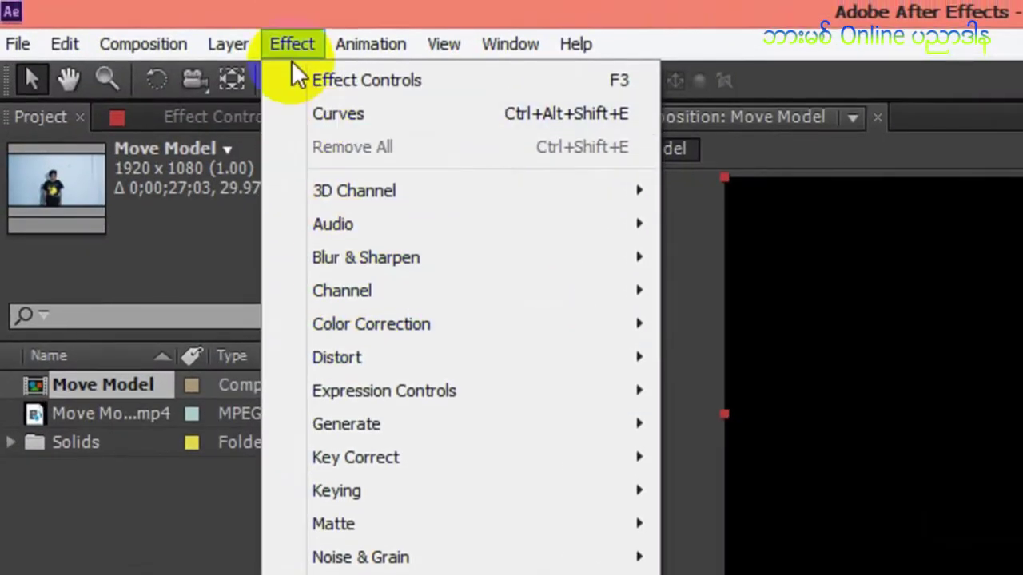
pyautogui.moveTo(349, 564)
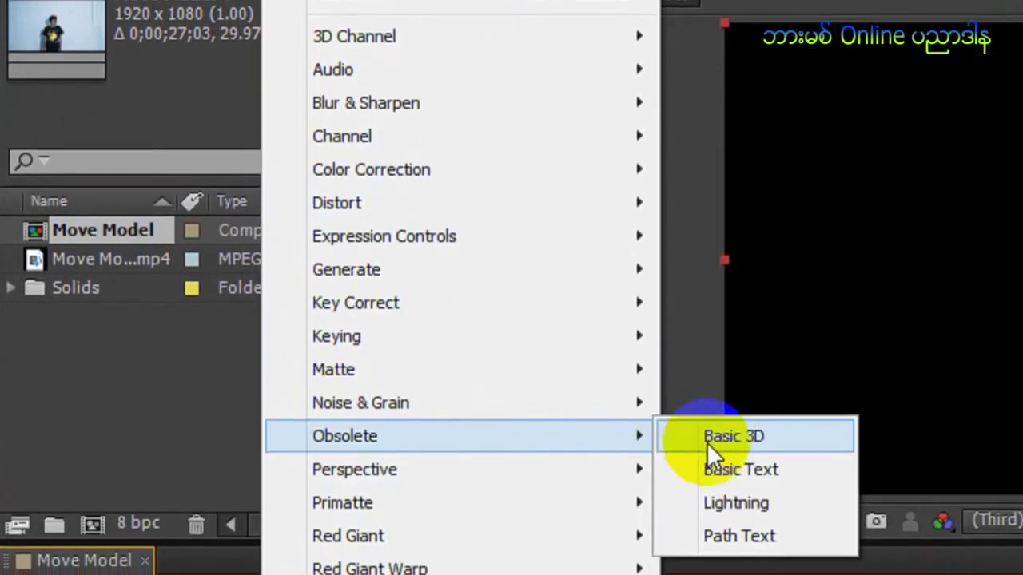
pyautogui.moveTo(596, 413)
pyautogui.click(664, 468)
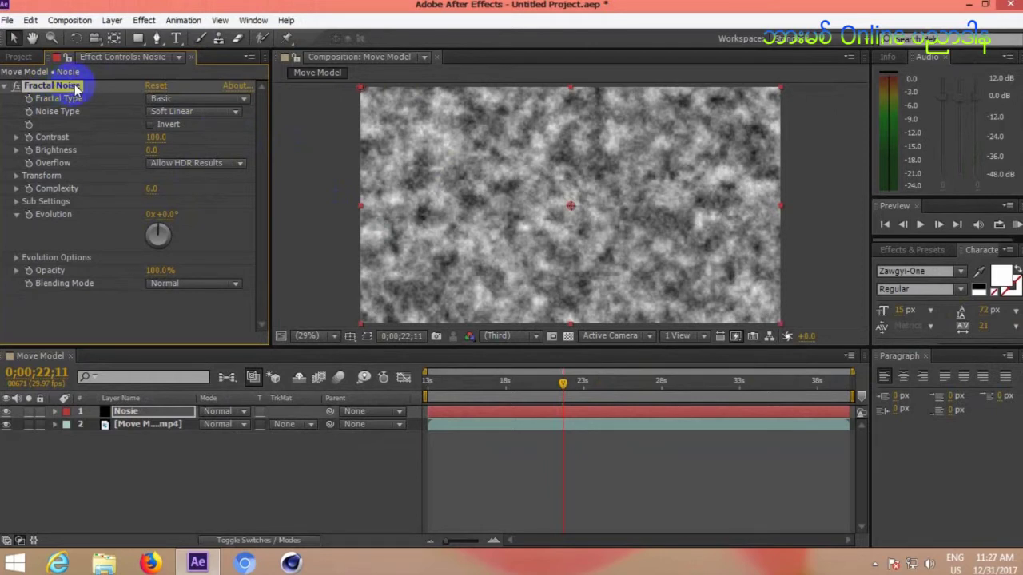
# Set the Fractal Noise effect's fractal type to Dynamic Progressive and invert the noise.
pyautogui.click(160, 98)
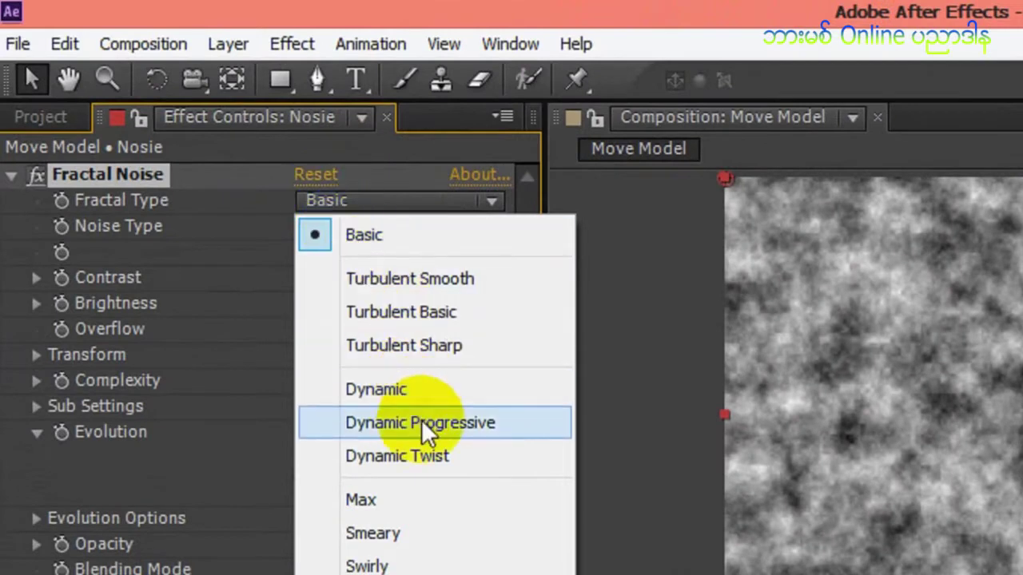
pyautogui.click(421, 422)
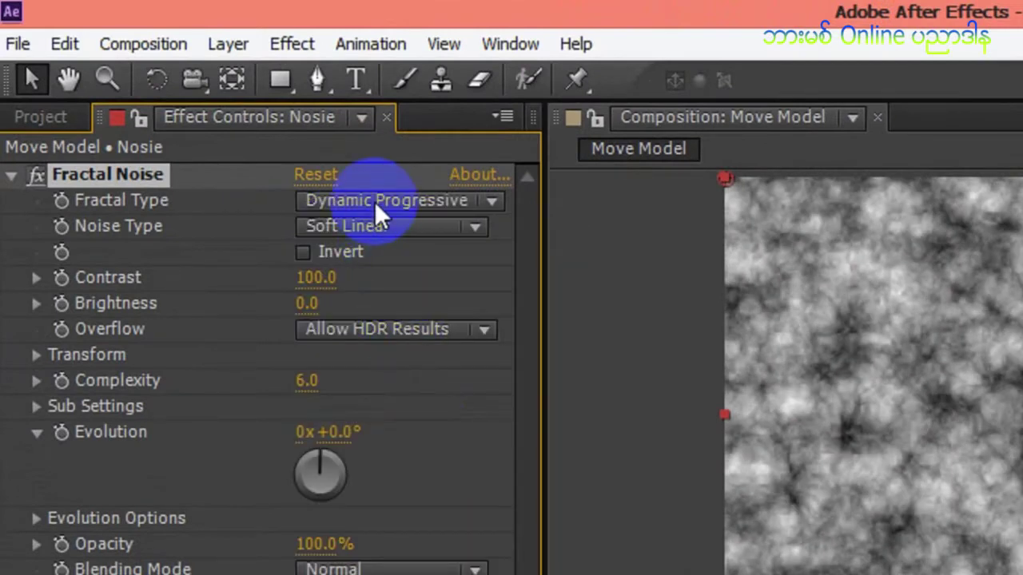
pyautogui.click(304, 254)
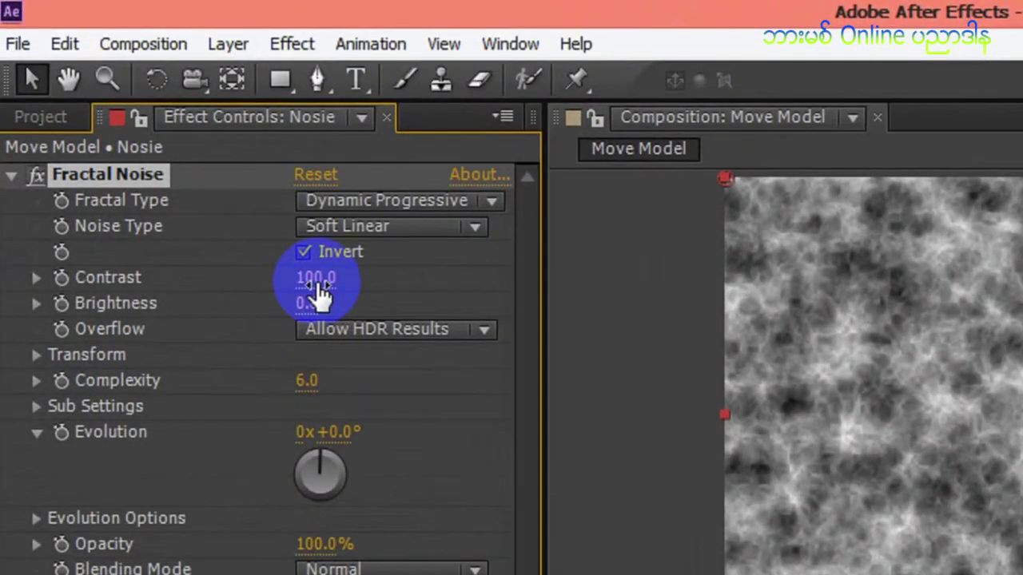
# Set the Fractal Noise contrast to 250.
pyautogui.moveTo(213, 193); pyautogui.dragTo(277, 191)
pyautogui.moveTo(418, 288); pyautogui.dragTo(557, 304)
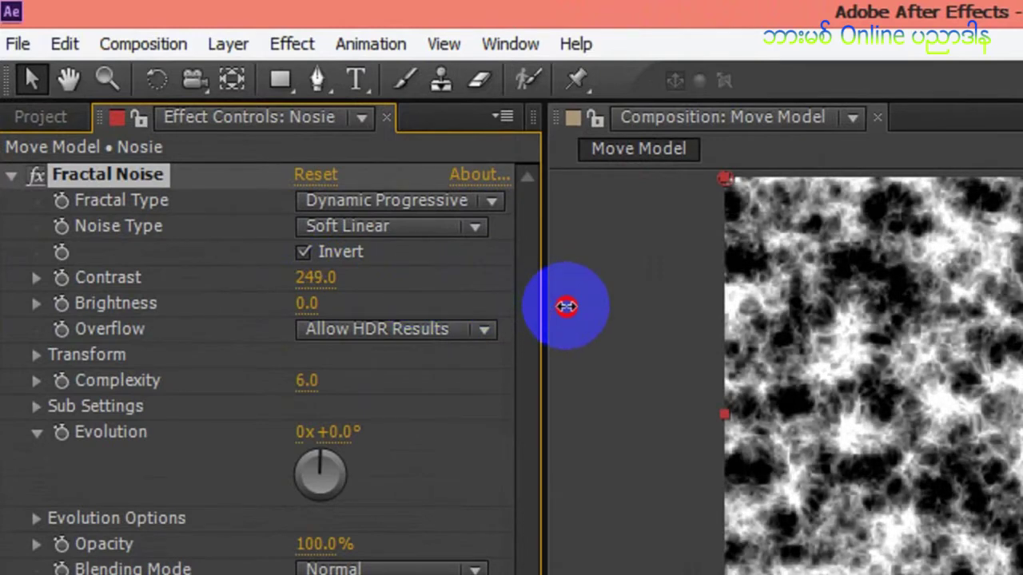
pyautogui.click(316, 278)
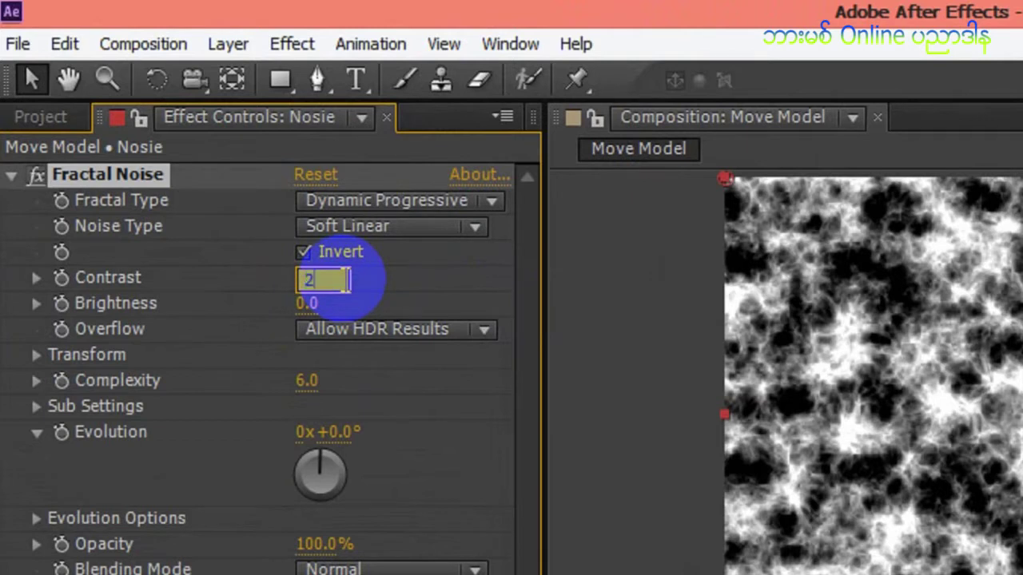
pyautogui.click(368, 283)
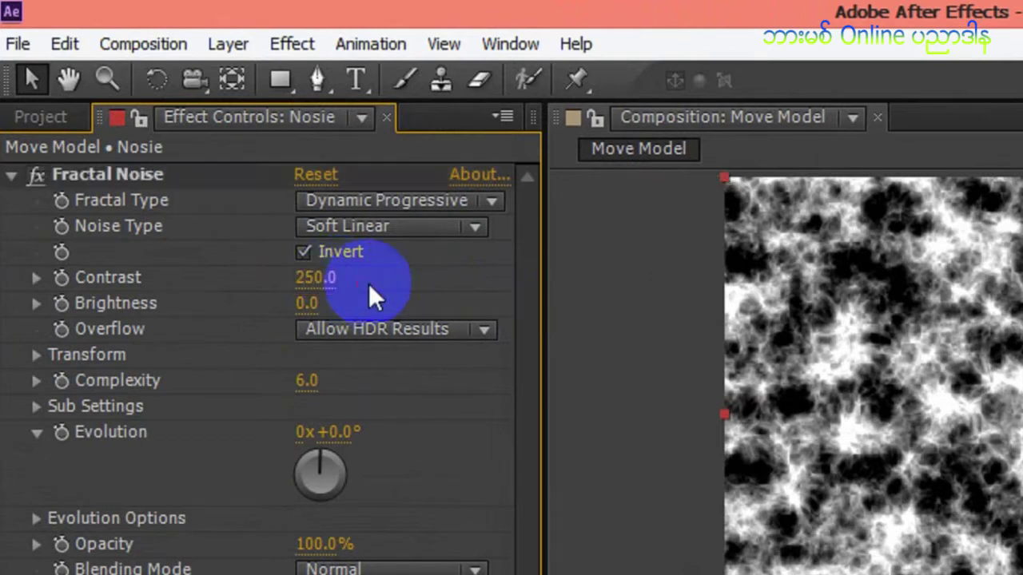
# Set the Fractal Noise brightness to -29.
pyautogui.moveTo(308, 303); pyautogui.dragTo(276, 311)
pyautogui.click(308, 304)
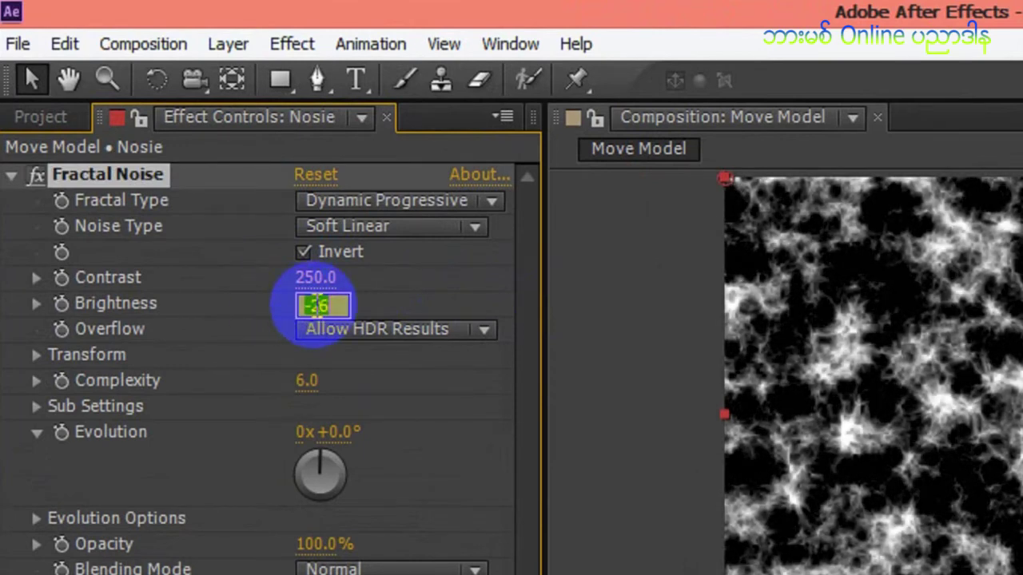
pyautogui.press('End')
pyautogui.press('BackSpace')
pyautogui.write('9')
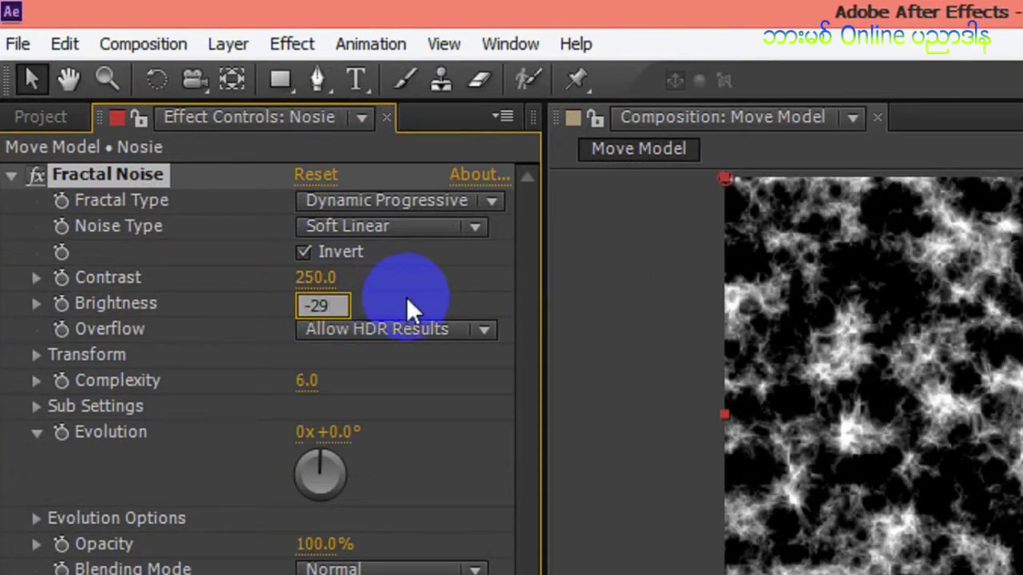
pyautogui.press('Return')
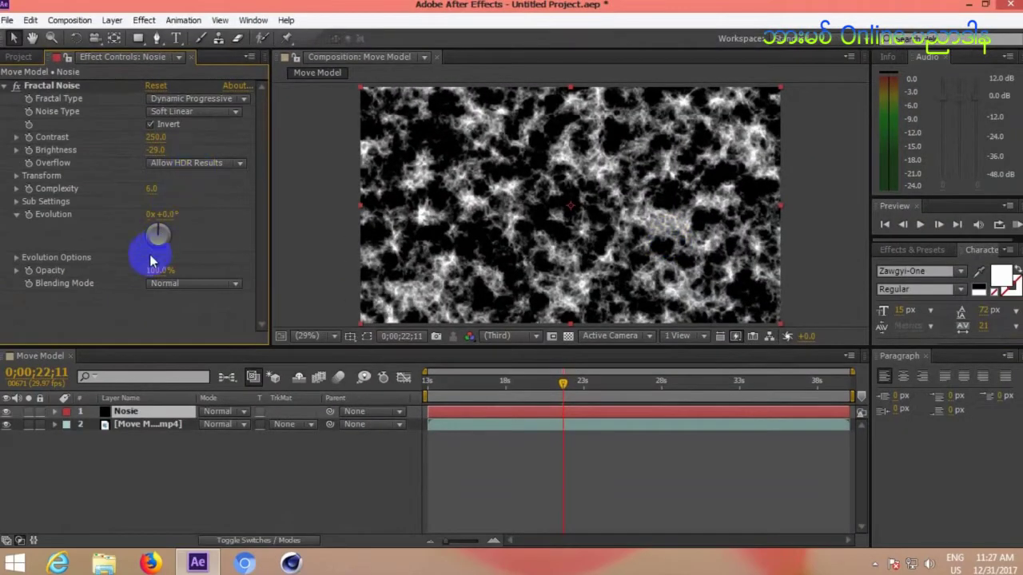
# Return the playhead to the start of the clip and drive the Fractal Noise Evolution with the expression time*500.
pyautogui.moveTo(563, 386); pyautogui.dragTo(863, 434)
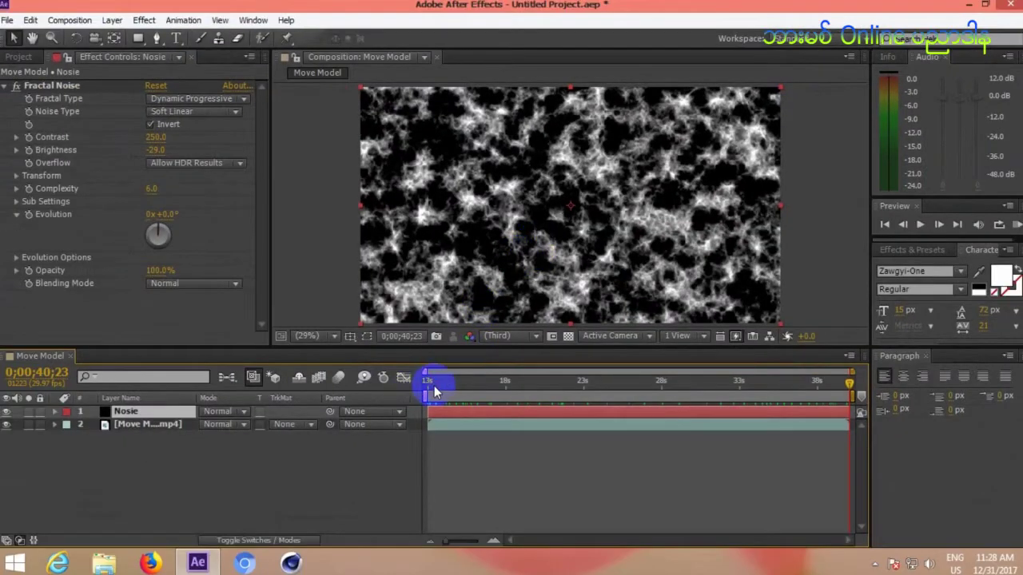
pyautogui.moveTo(434, 386); pyautogui.dragTo(420, 390)
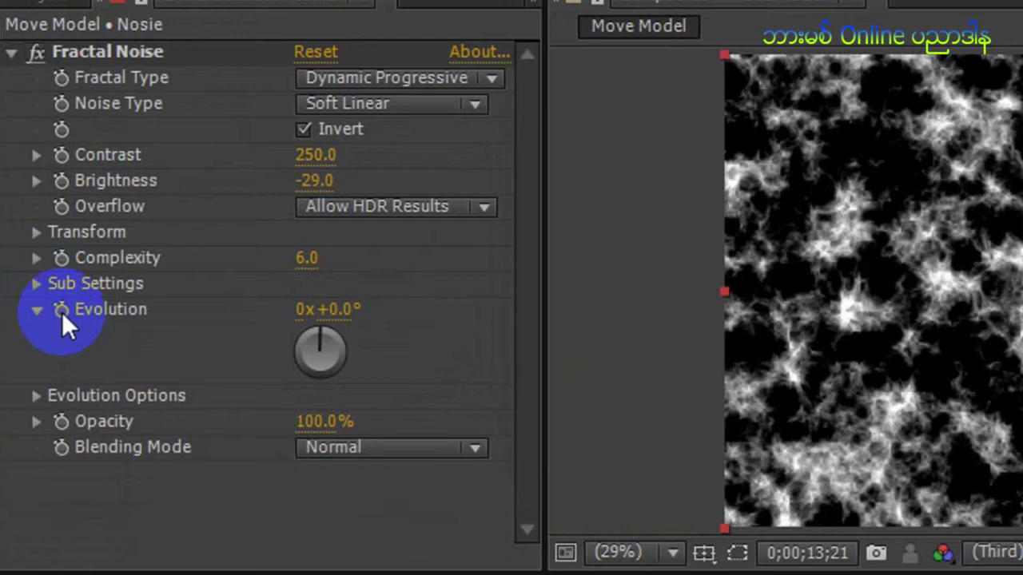
pyautogui.keyDown('alt'); pyautogui.click(62, 314); pyautogui.keyUp('alt')
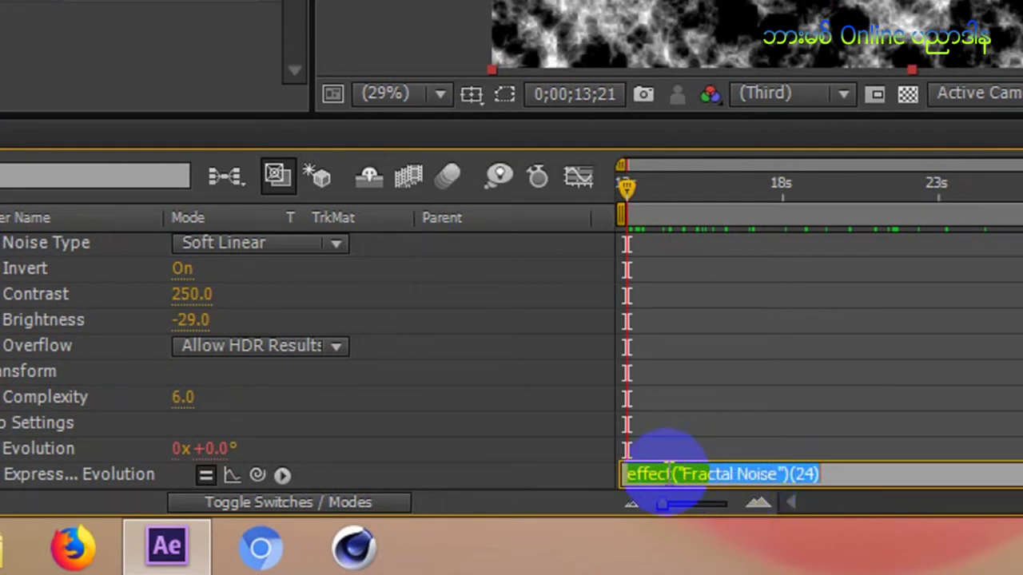
pyautogui.write('time*500')
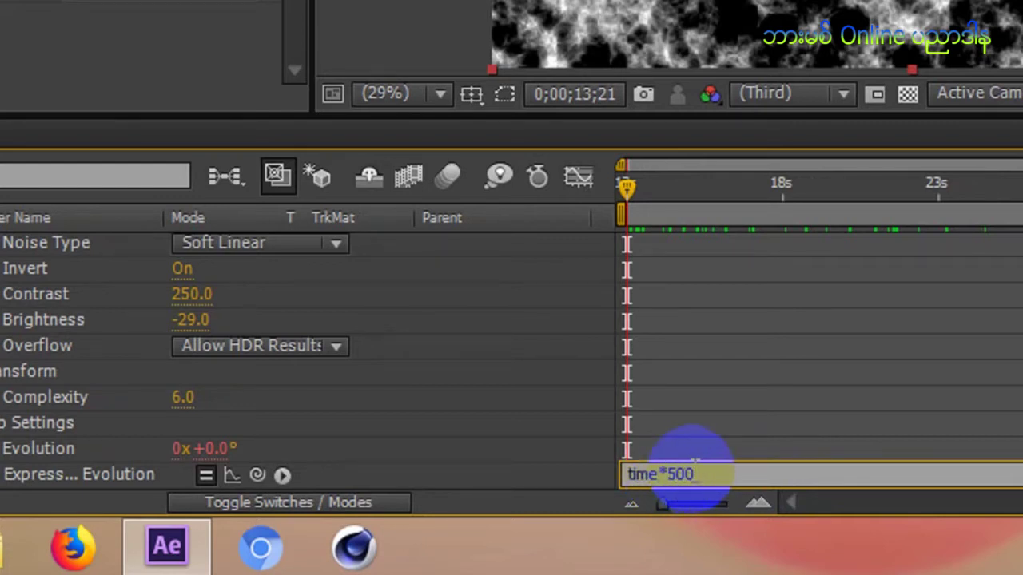
pyautogui.click(657, 475)
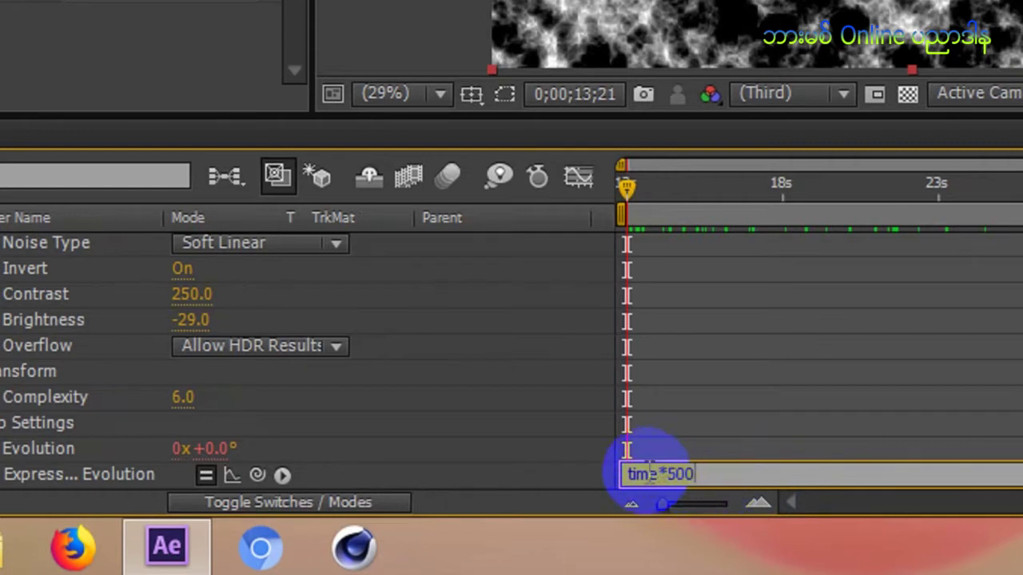
pyautogui.moveTo(692, 474); pyautogui.dragTo(628, 475)
pyautogui.click(703, 474)
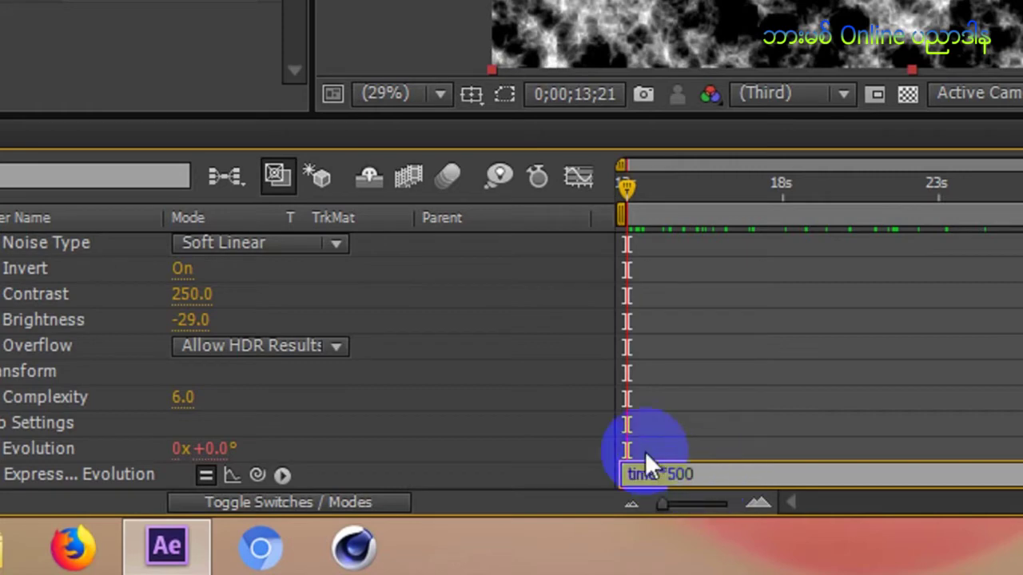
pyautogui.click(683, 183)
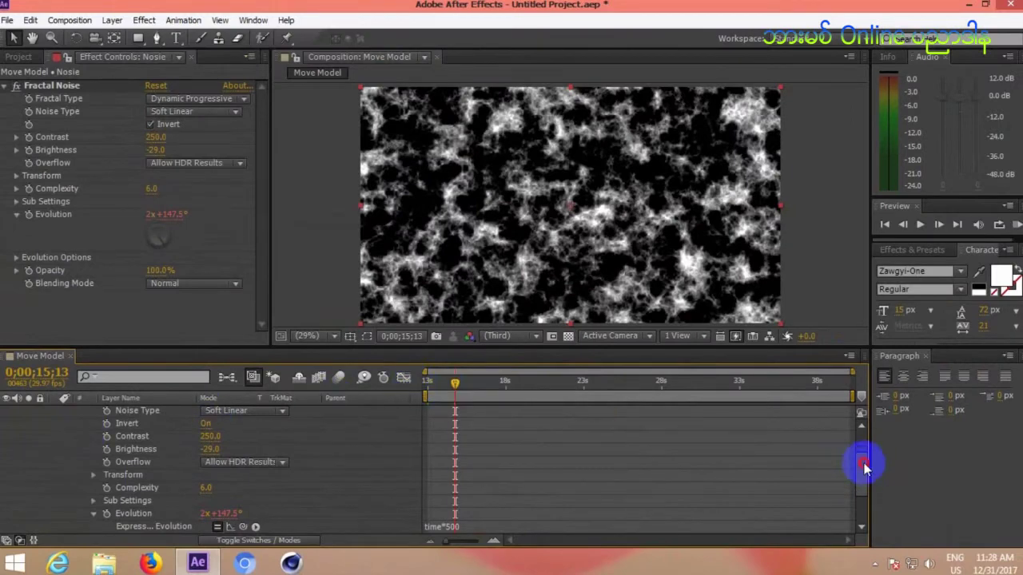
pyautogui.click(863, 468)
pyautogui.click(54, 411)
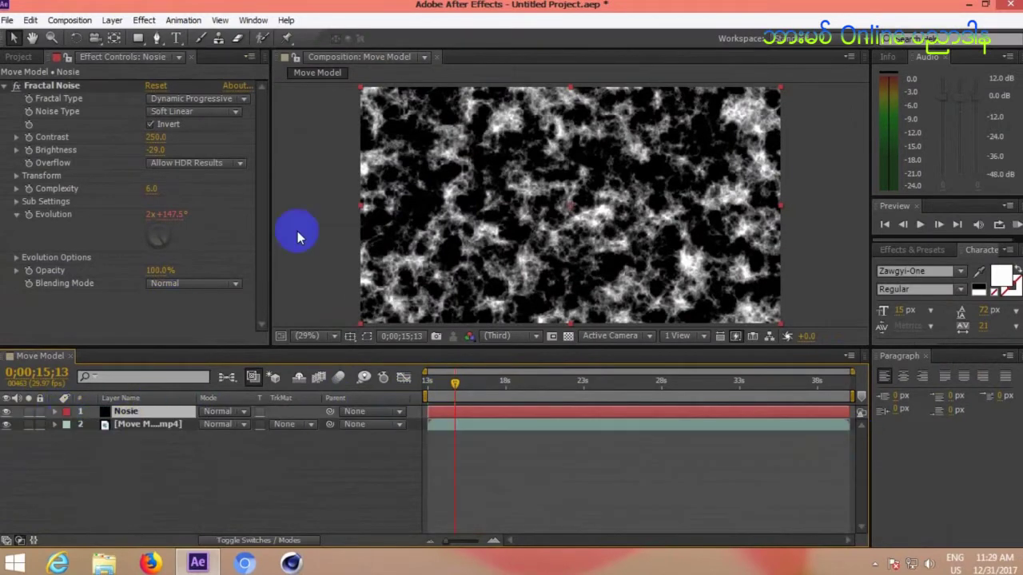
# Scrub through the timeline from the clip's start to examine how the noise pattern evolves over time.
pyautogui.moveTo(456, 384); pyautogui.dragTo(427, 382)
pyautogui.click(150, 319)
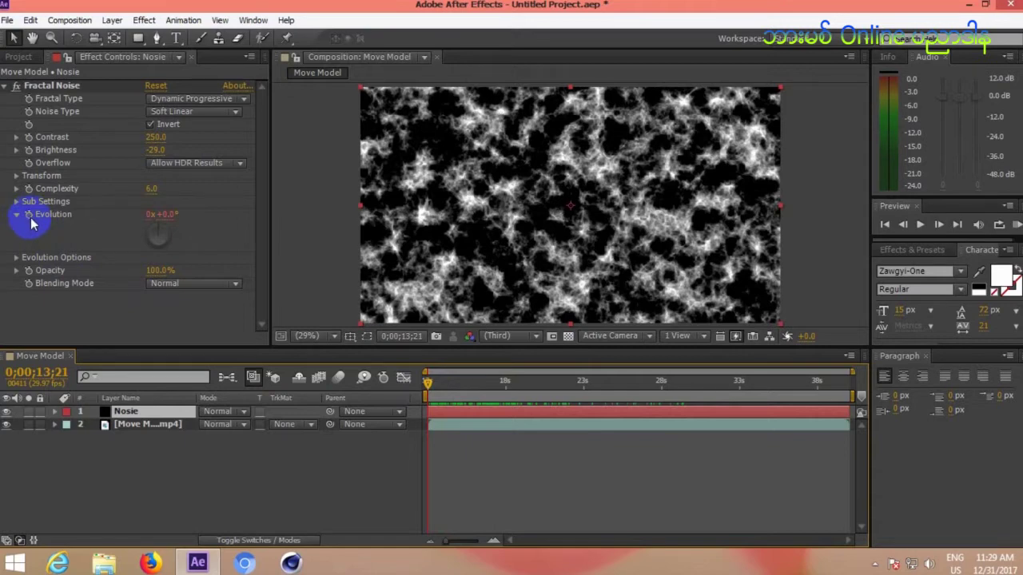
pyautogui.moveTo(429, 388); pyautogui.dragTo(612, 403)
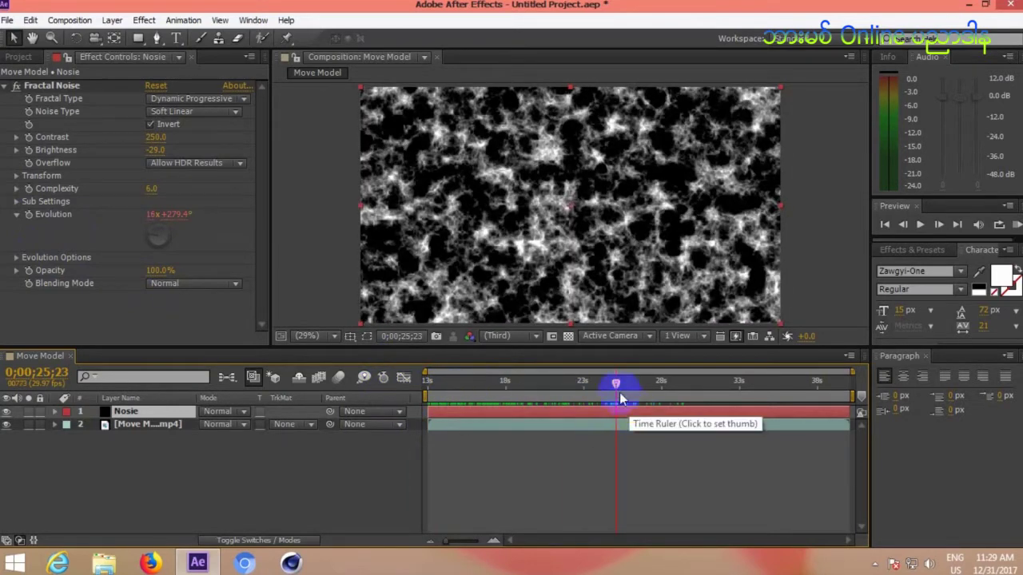
pyautogui.moveTo(616, 387); pyautogui.dragTo(491, 399)
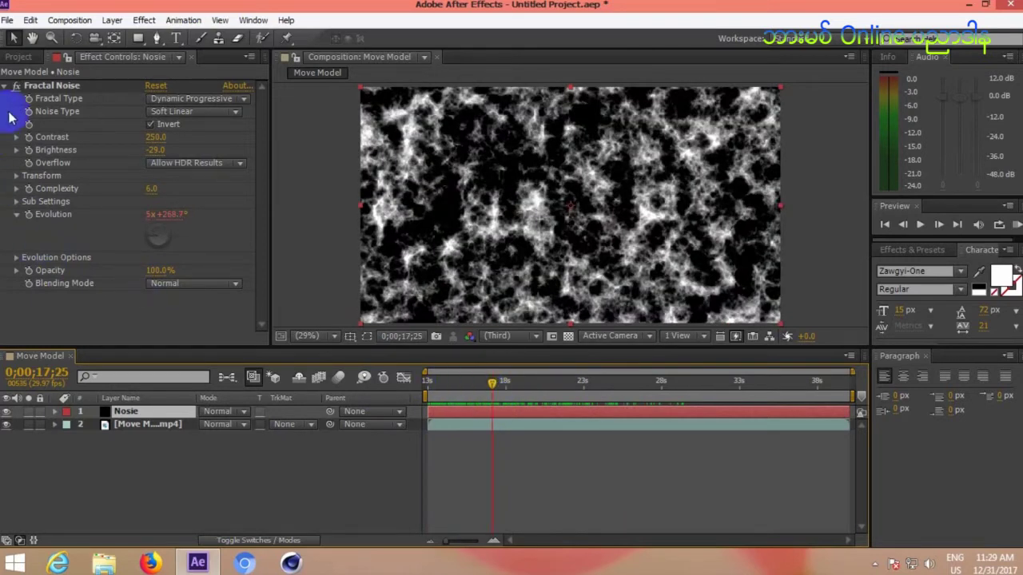
# Collapse the Fractal Noise settings and apply the CC Glass effect to the Nosie layer.
pyautogui.click(5, 87)
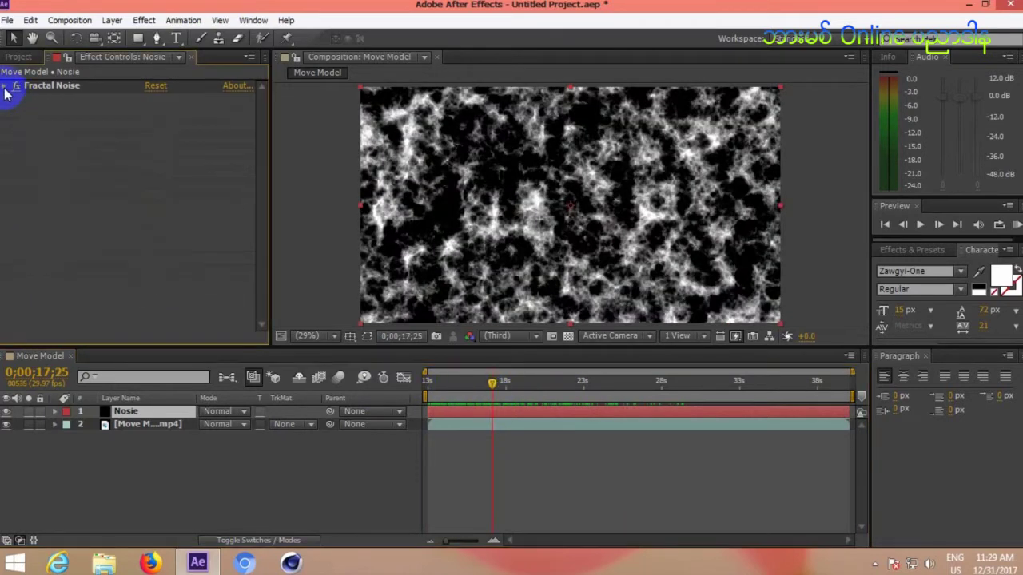
pyautogui.click(4, 86)
pyautogui.click(4, 87)
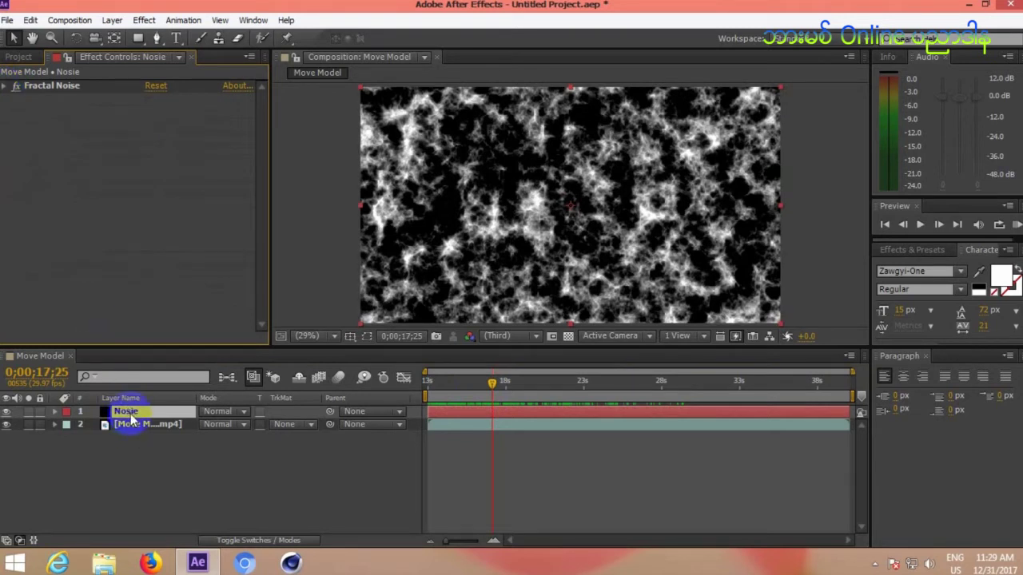
pyautogui.click(144, 20)
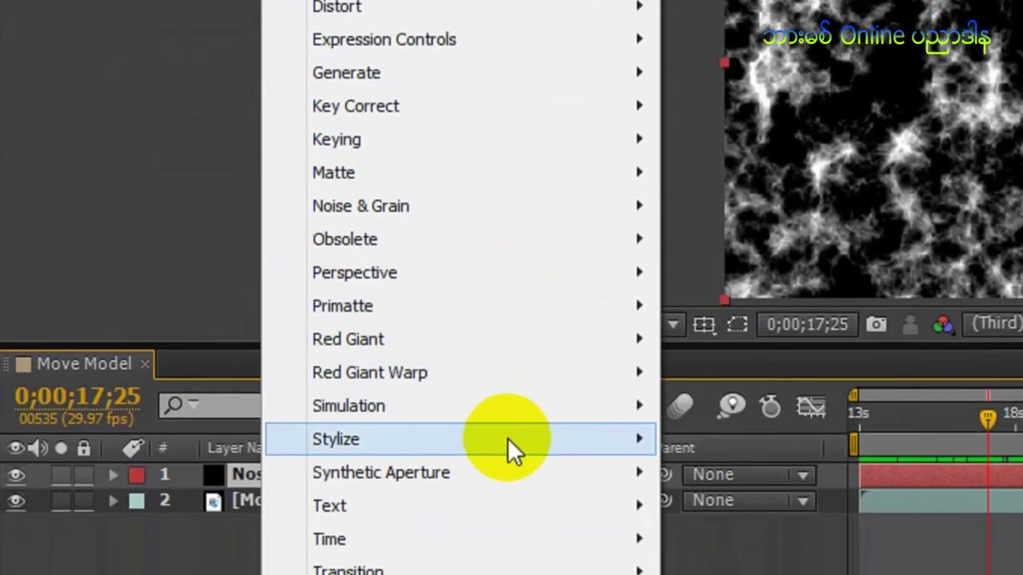
pyautogui.moveTo(507, 450)
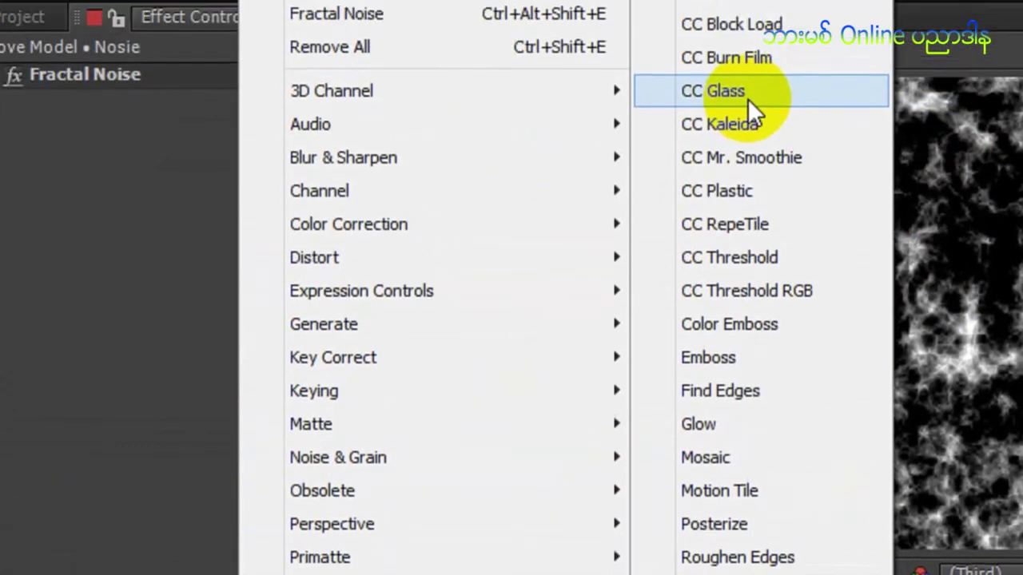
pyautogui.click(751, 2)
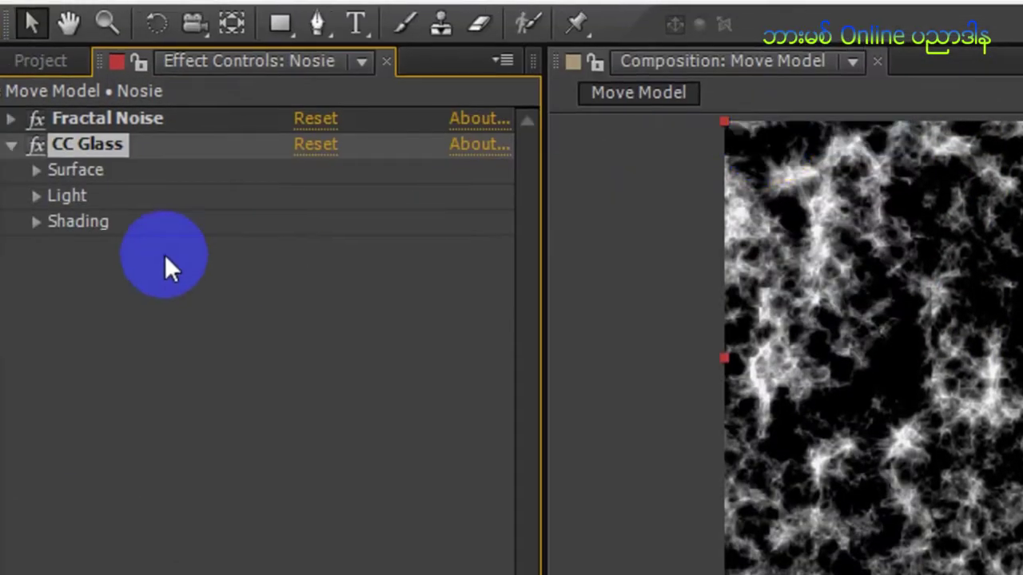
# Set the CC Glass surface bump map to None and its displacement to -100.
pyautogui.click(36, 169)
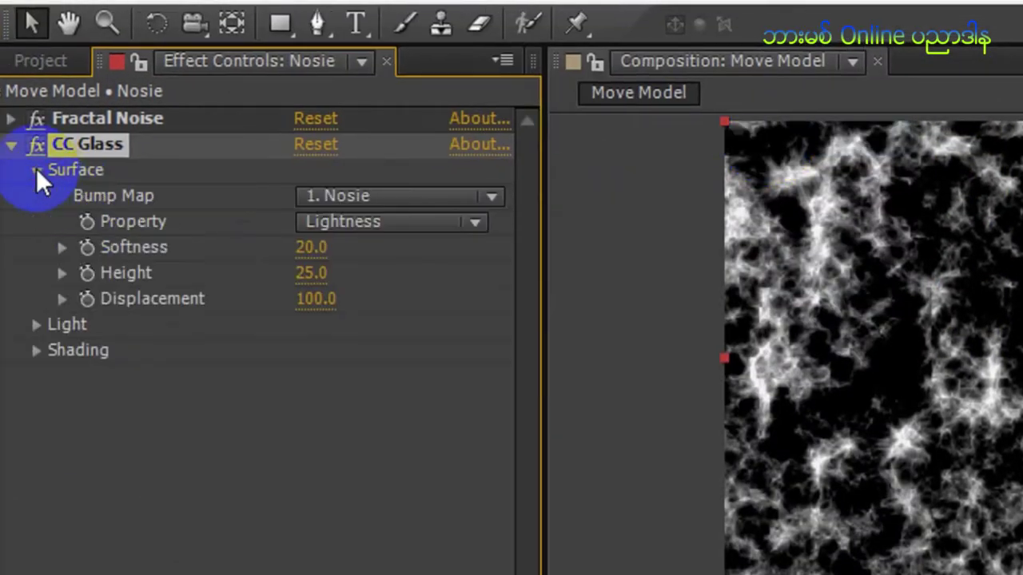
pyautogui.click(367, 197)
pyautogui.click(391, 231)
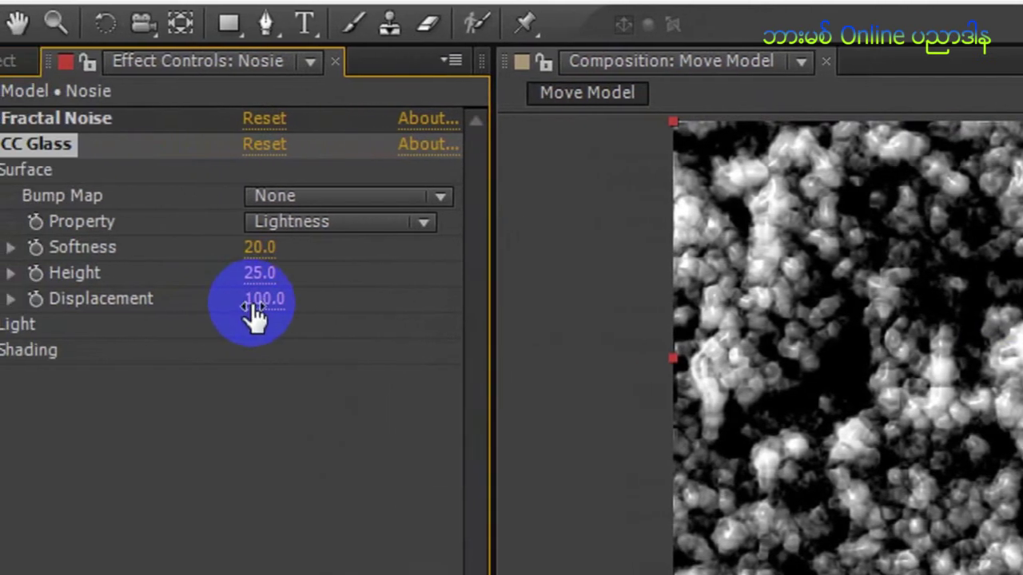
pyautogui.click(147, 300)
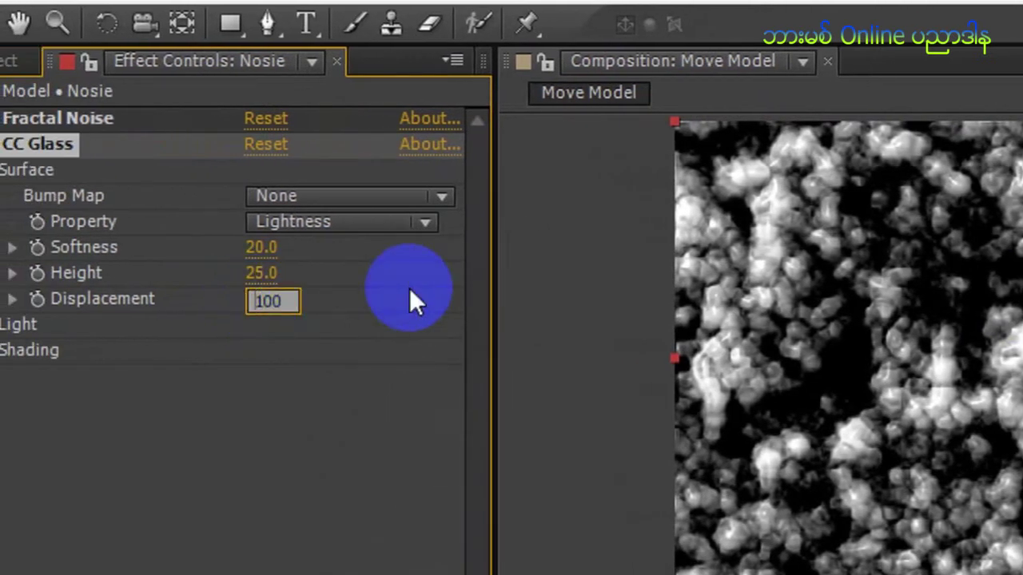
pyautogui.write('-')
pyautogui.press('Return')
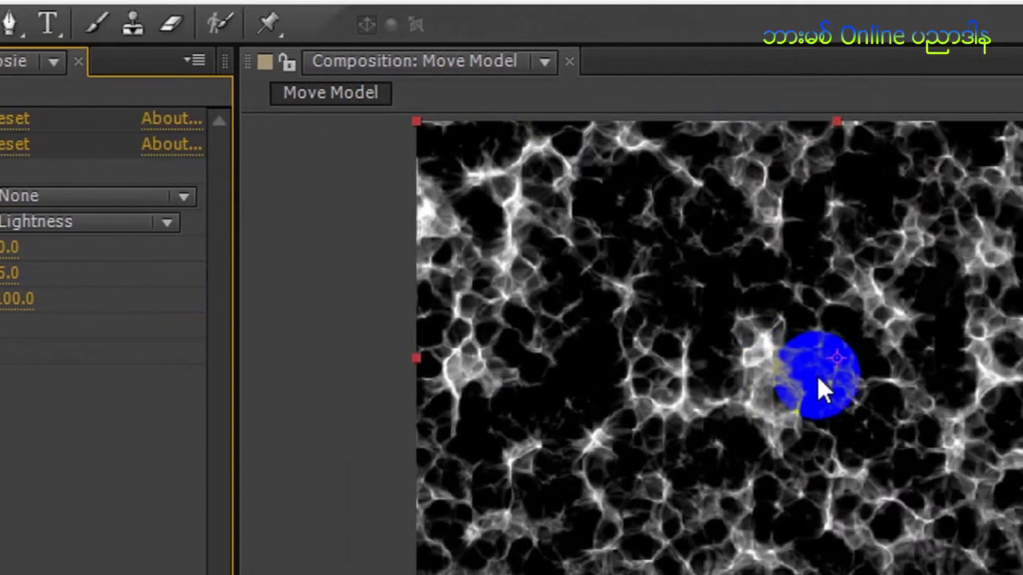
pyautogui.click(779, 387)
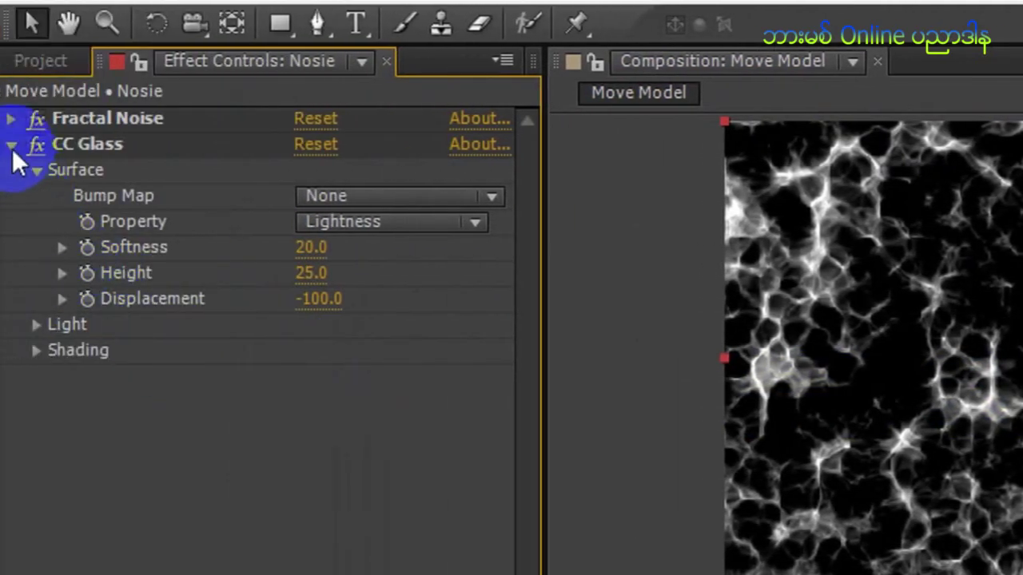
pyautogui.click(11, 144)
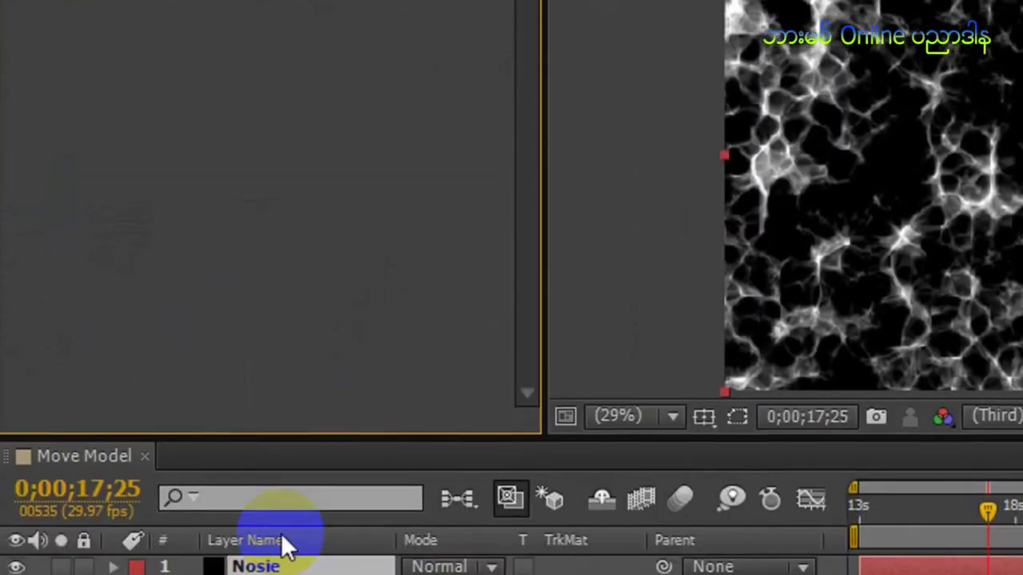
# Apply the CC Sphere perspective effect to the Nosie layer.
pyautogui.click(288, 475)
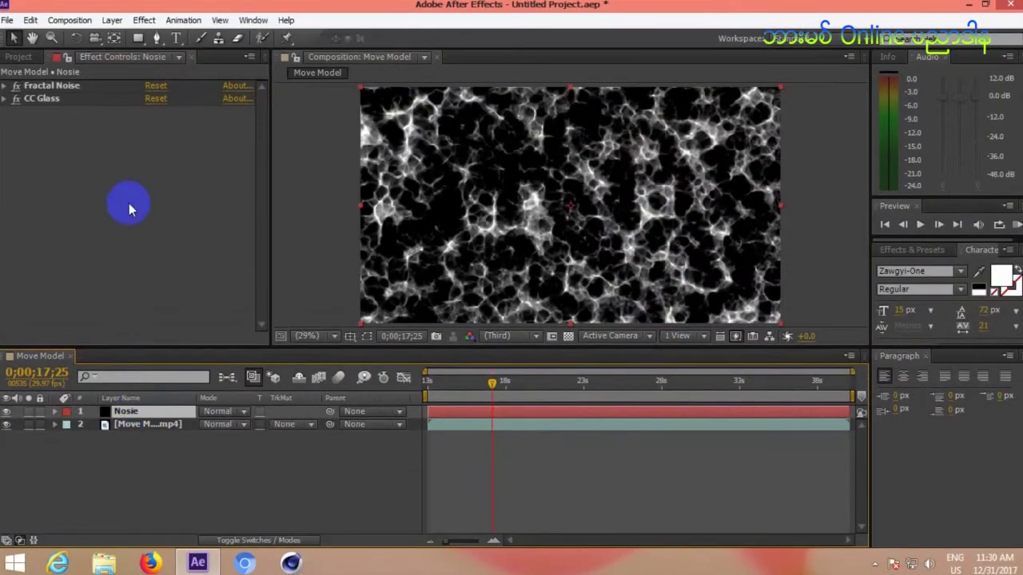
pyautogui.click(142, 21)
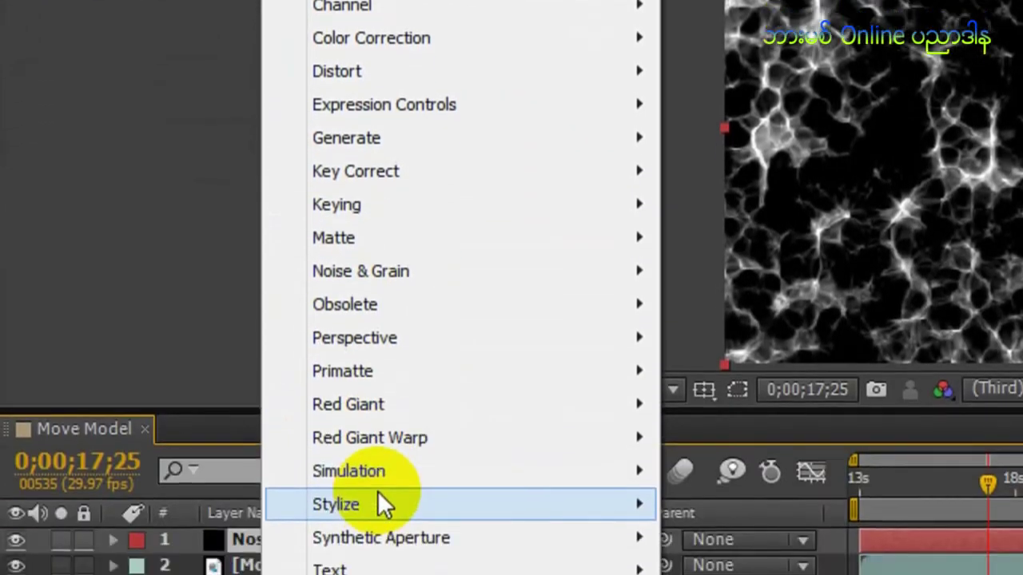
pyautogui.moveTo(382, 460)
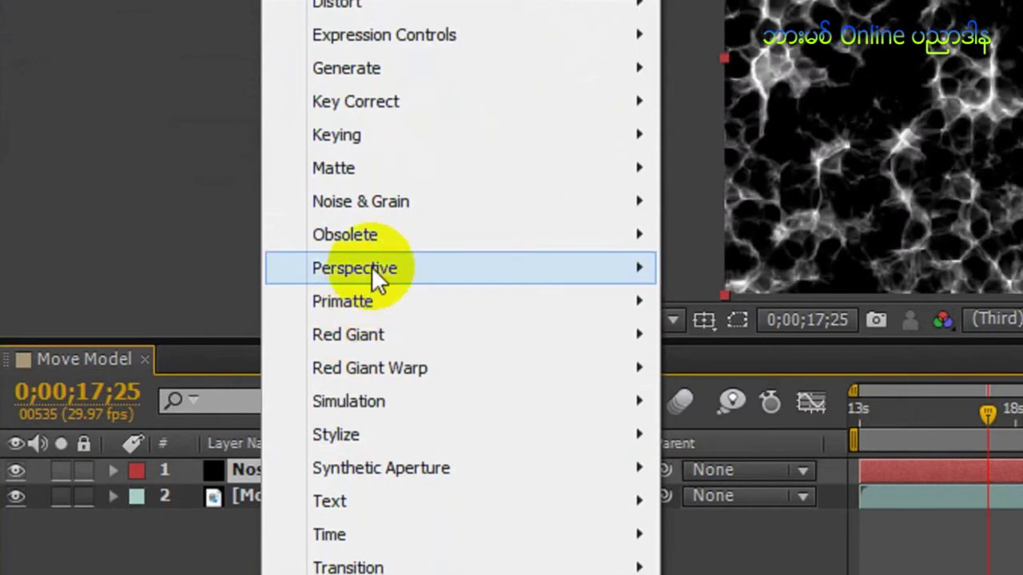
pyautogui.moveTo(373, 267)
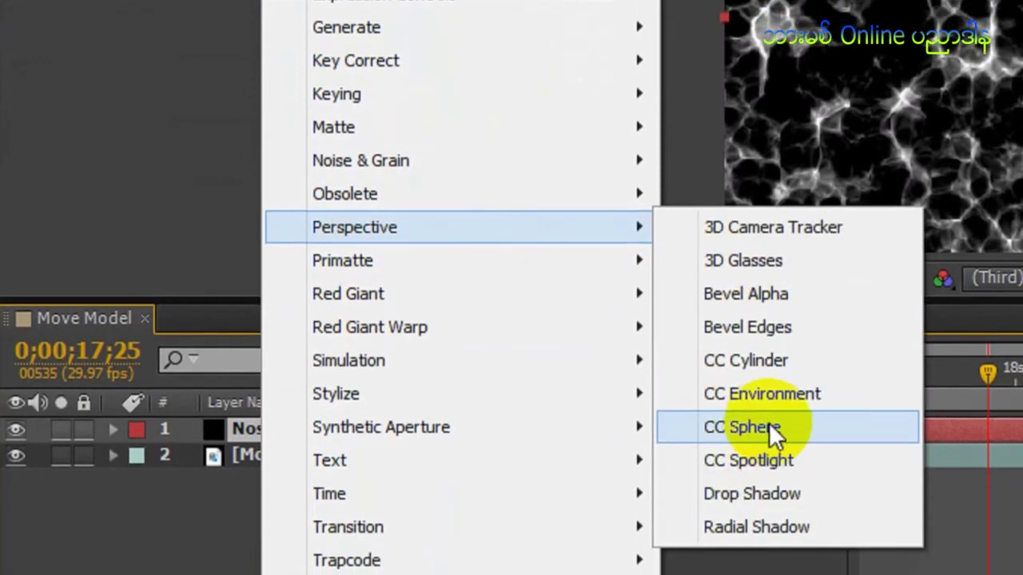
pyautogui.click(769, 426)
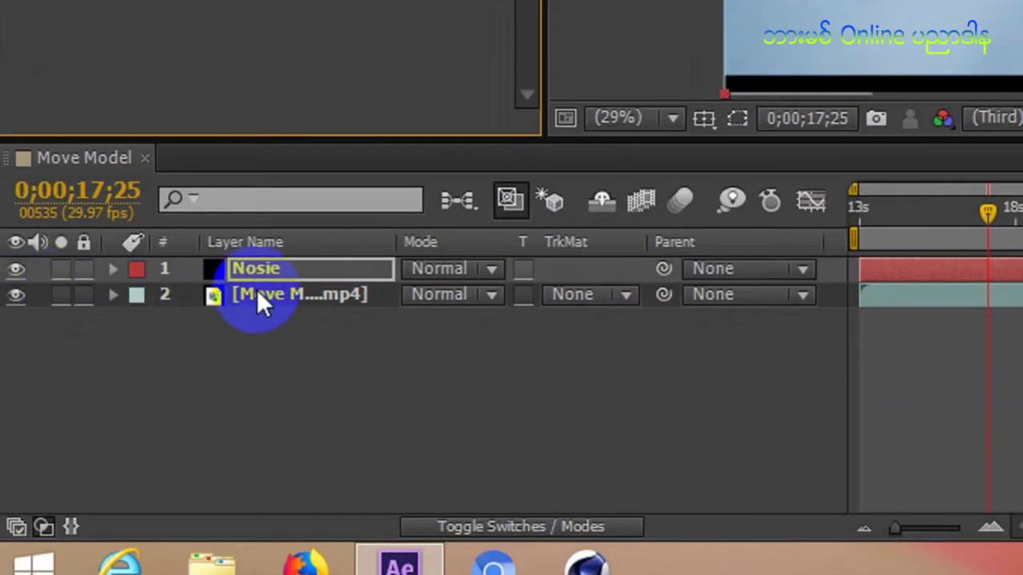
# Hide the Move Model footage layer and reselect the Nosie layer.
pyautogui.click(125, 423)
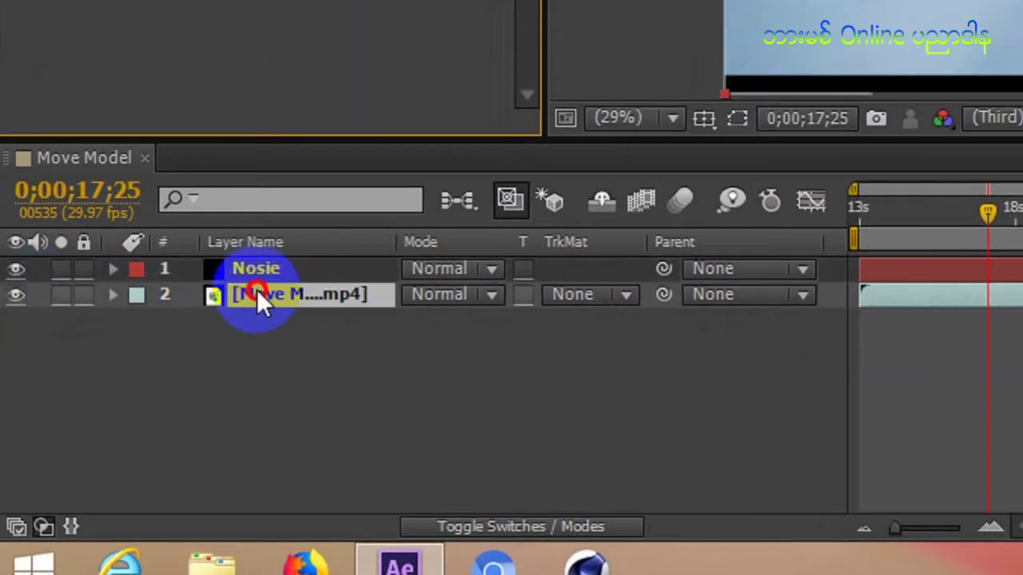
pyautogui.click(17, 295)
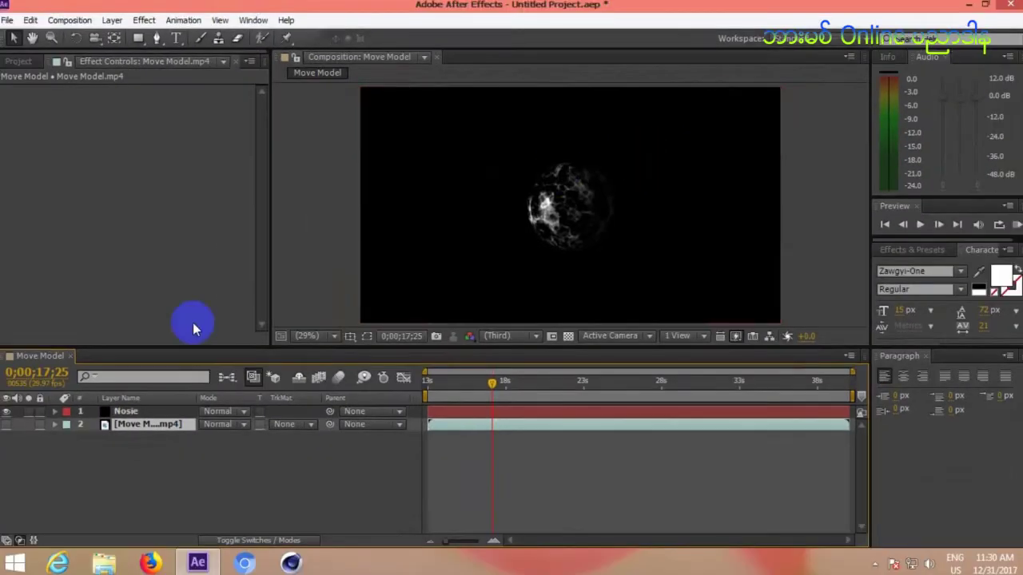
pyautogui.click(142, 413)
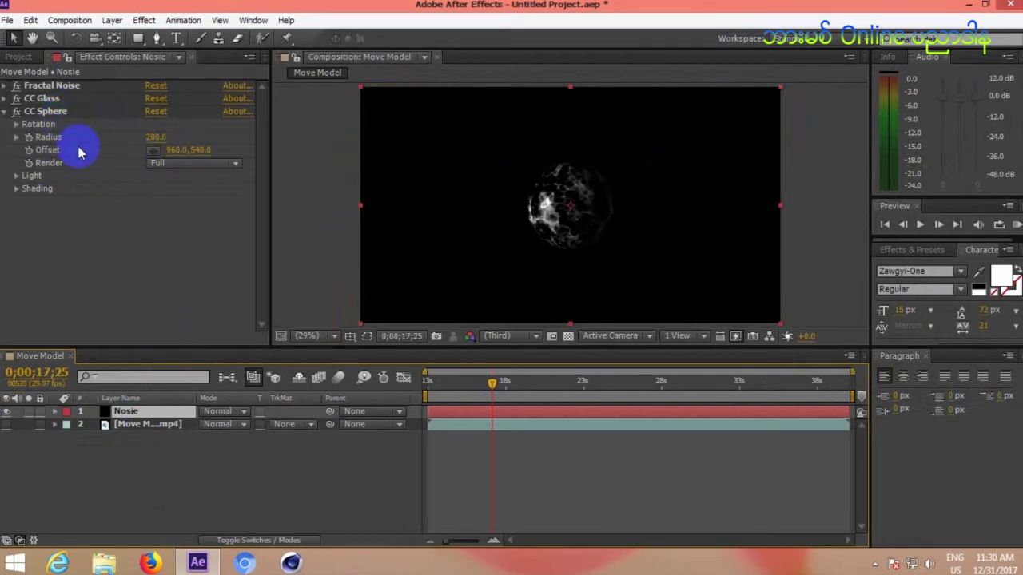
# Set the CC Sphere ambient shading to 100 and its radius to 230.
pyautogui.click(16, 189)
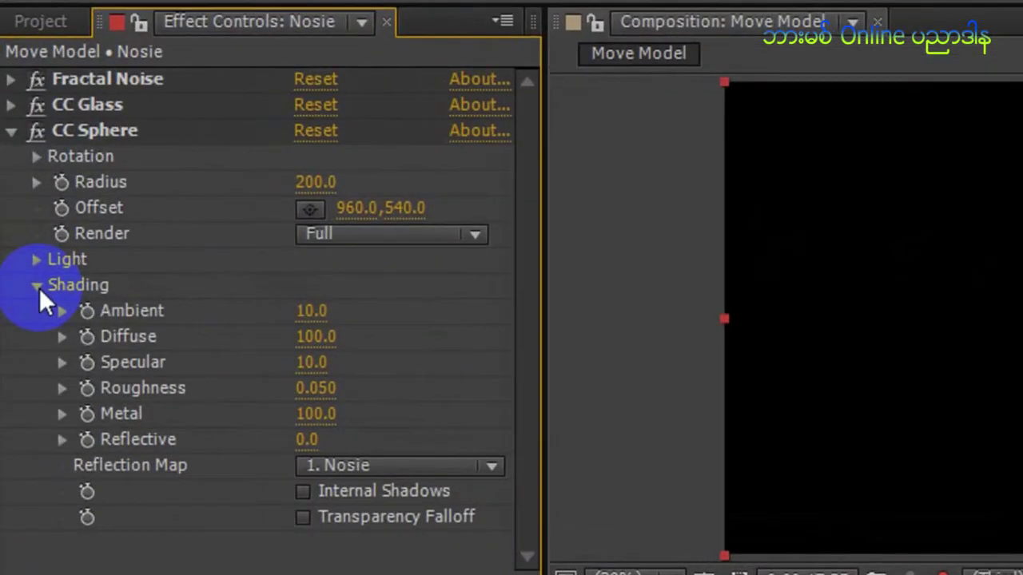
pyautogui.click(150, 204)
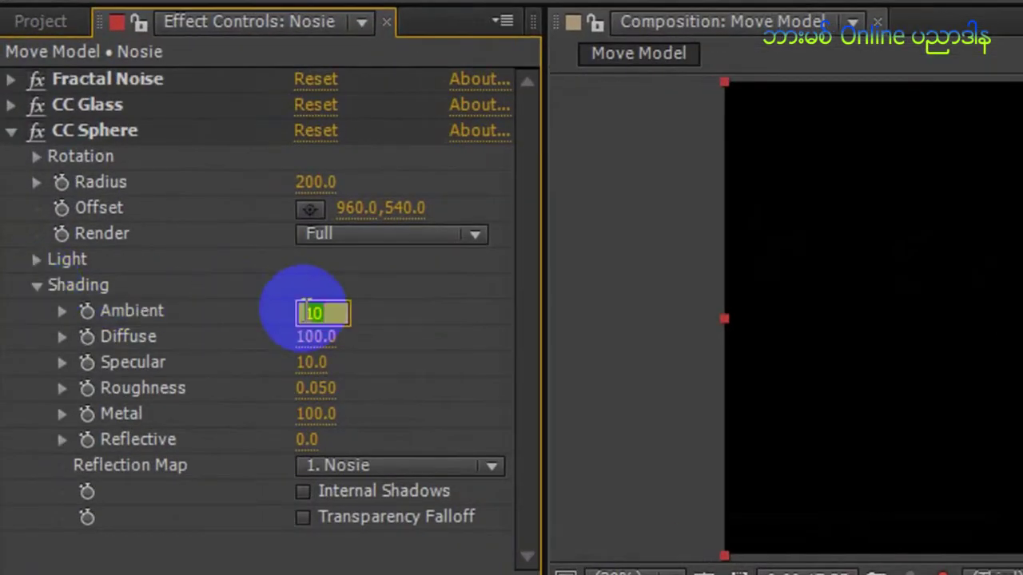
pyautogui.write('0')
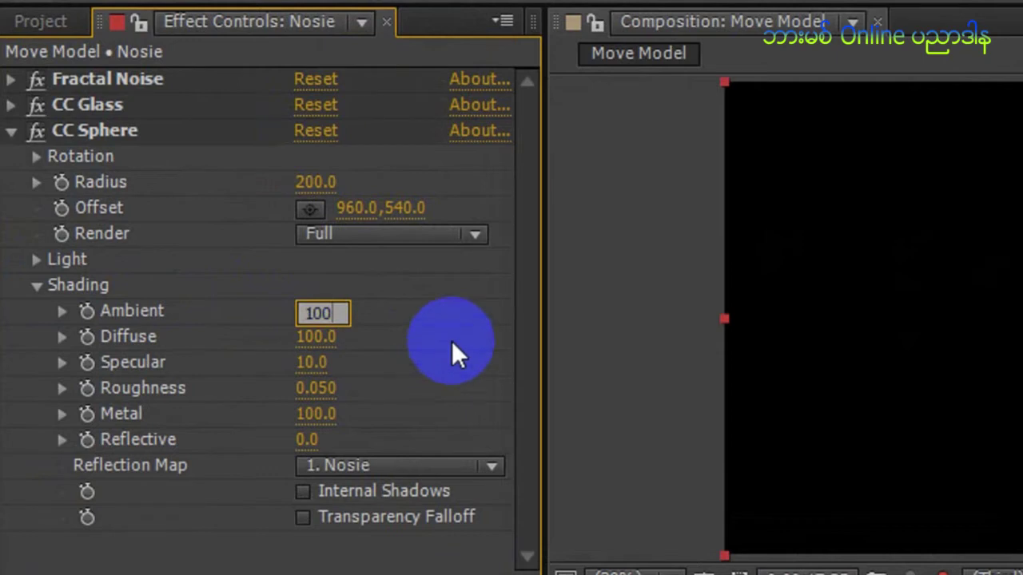
pyautogui.moveTo(310, 187); pyautogui.dragTo(438, 192)
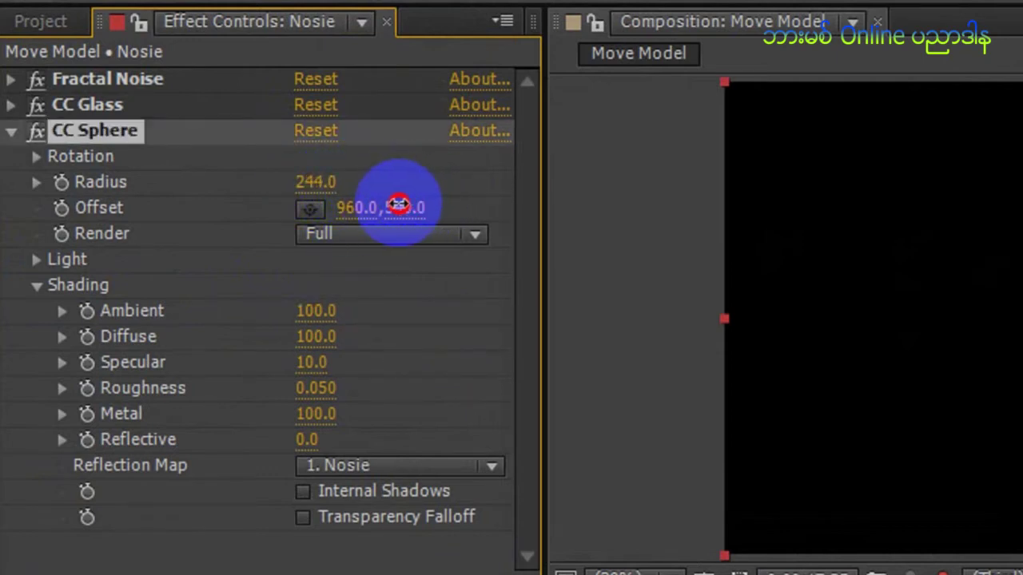
pyautogui.moveTo(361, 194); pyautogui.dragTo(373, 177)
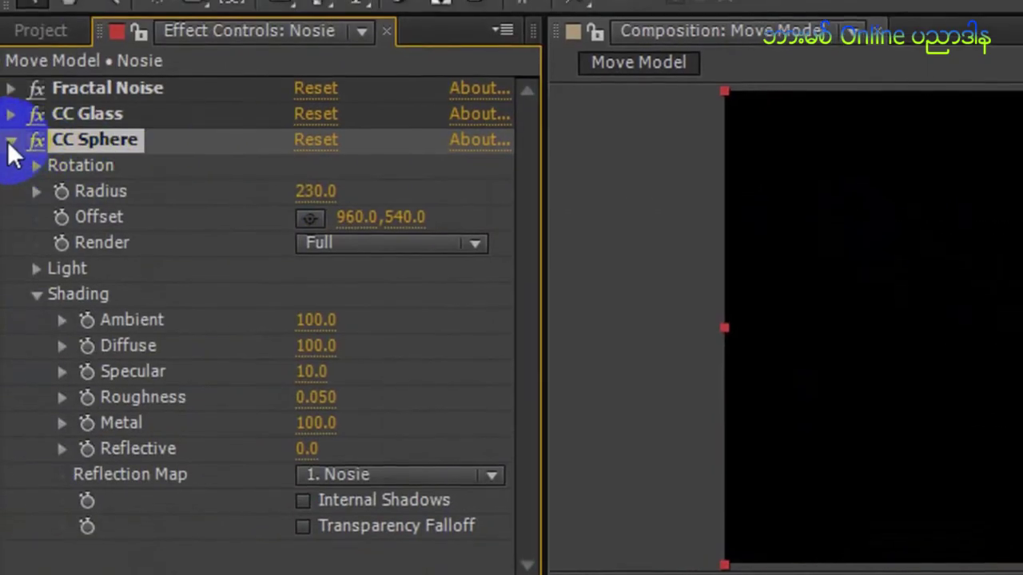
# Apply the Glow stylize effect to the Nosie layer.
pyautogui.click(10, 141)
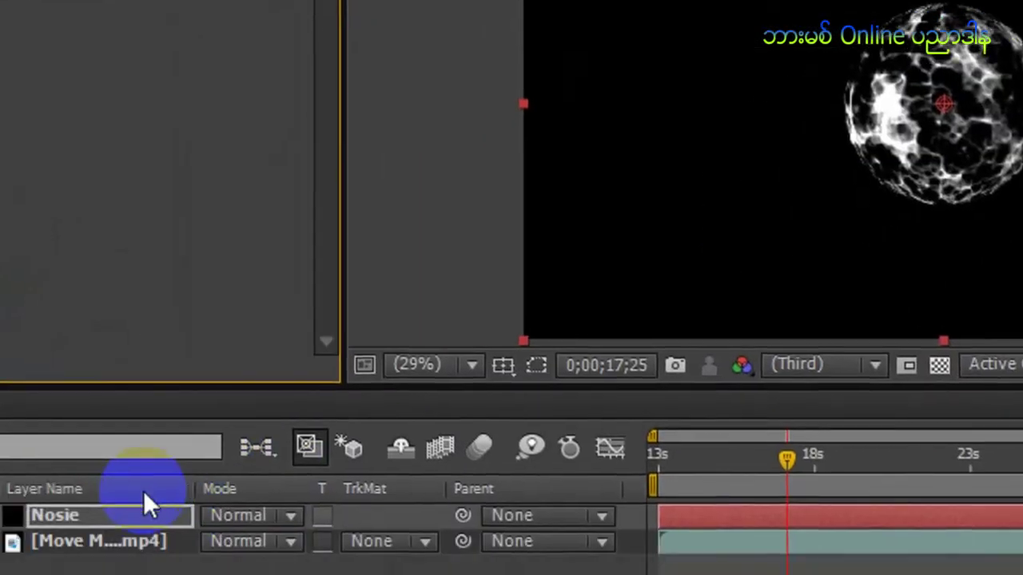
pyautogui.click(217, 458)
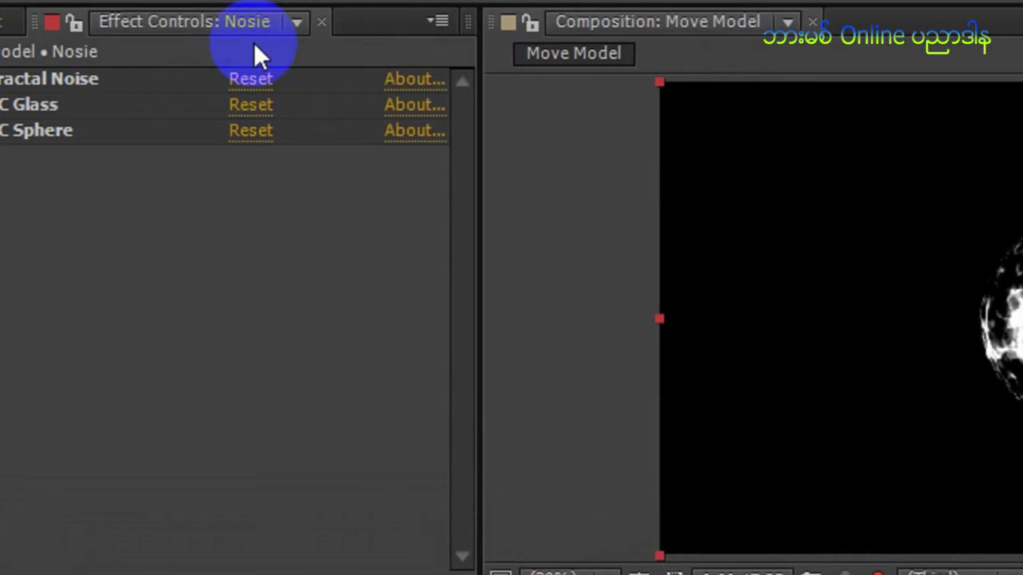
pyautogui.click(243, 46)
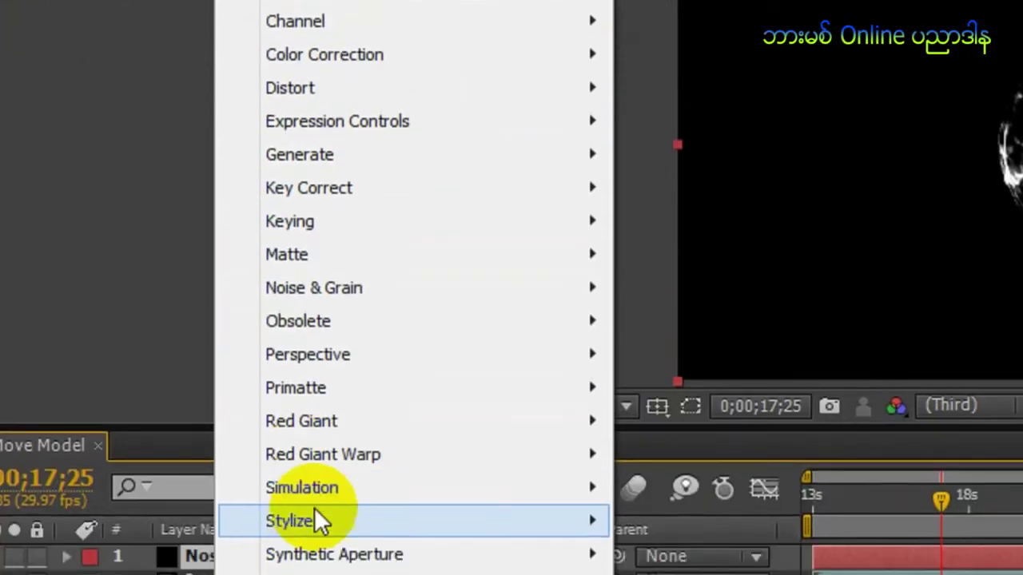
pyautogui.moveTo(316, 462)
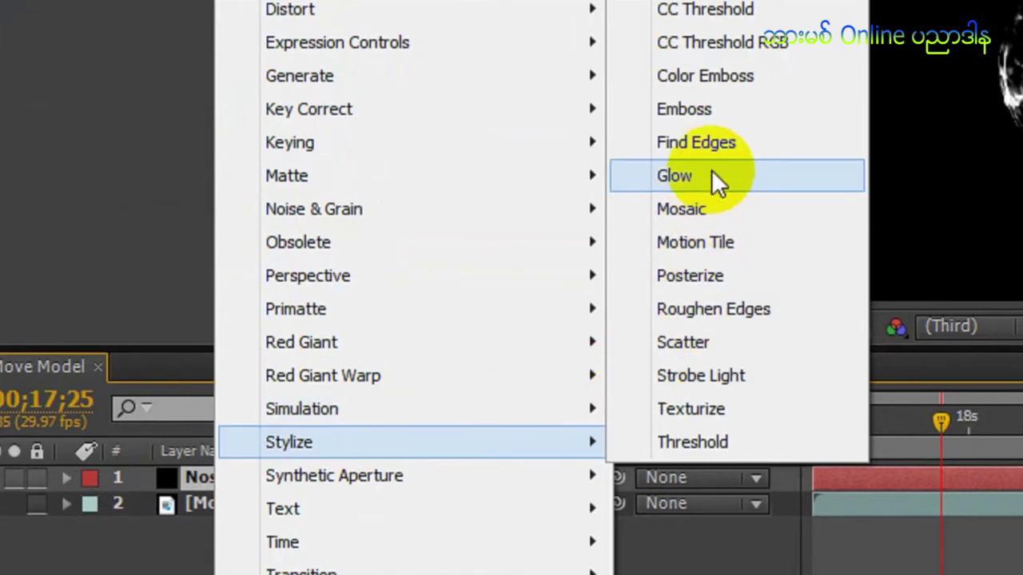
pyautogui.click(714, 176)
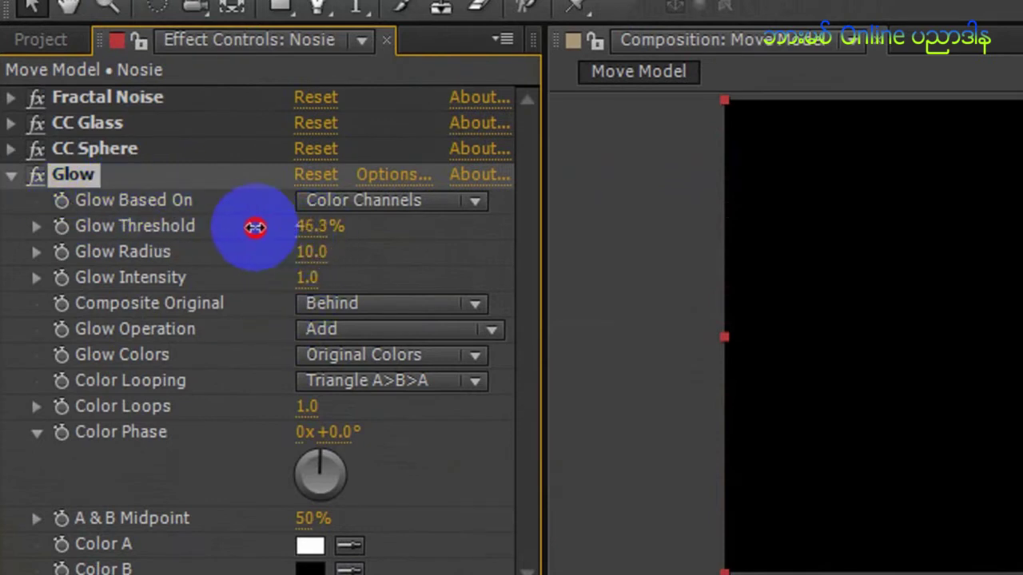
# Set the Glow threshold to 25.5% and the Glow radius to 194.
pyautogui.moveTo(255, 228); pyautogui.dragTo(138, 210)
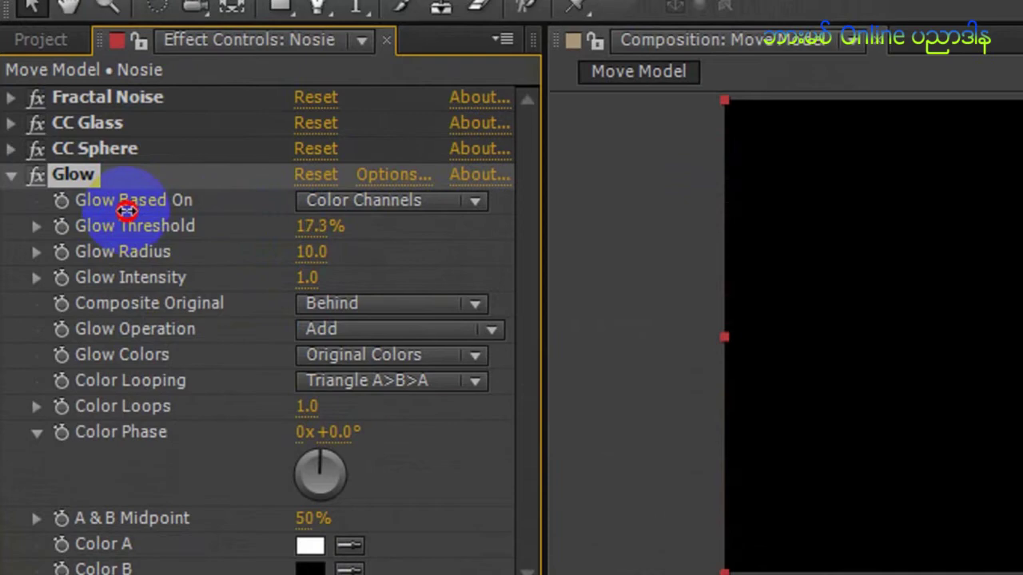
pyautogui.moveTo(312, 254); pyautogui.dragTo(498, 279)
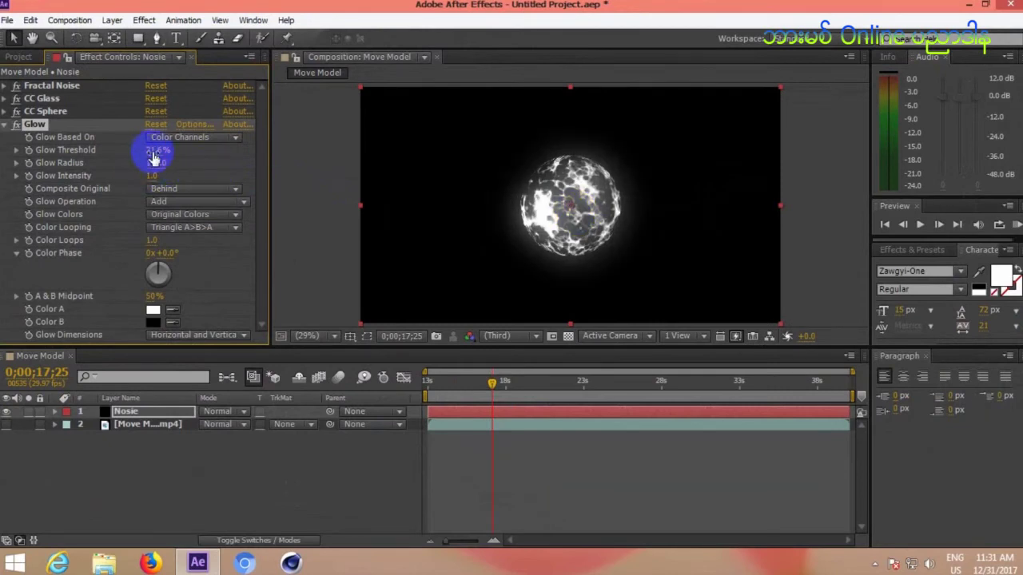
pyautogui.moveTo(130, 156); pyautogui.dragTo(169, 154)
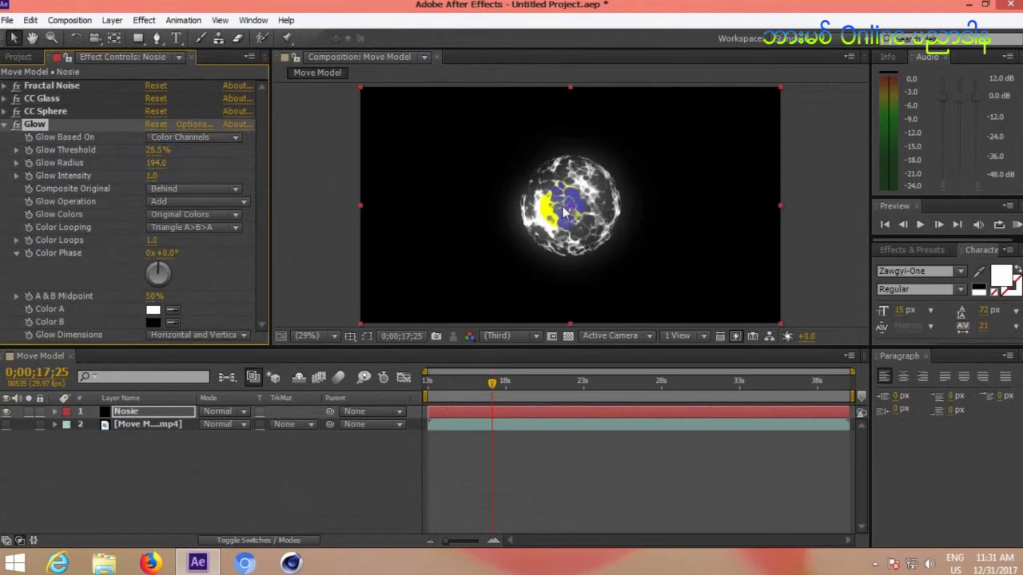
pyautogui.click(315, 338)
pyautogui.click(356, 82)
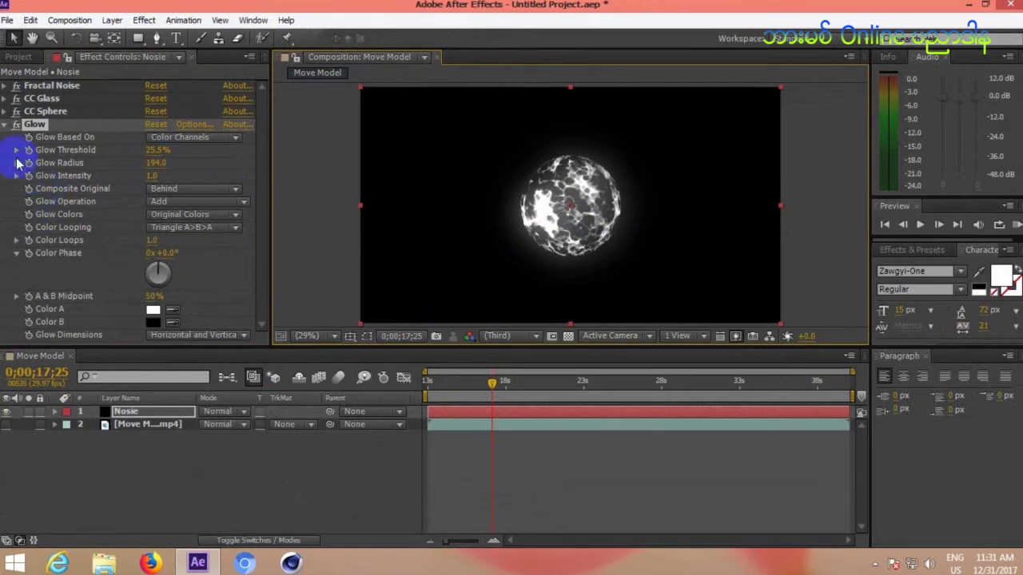
pyautogui.click(4, 125)
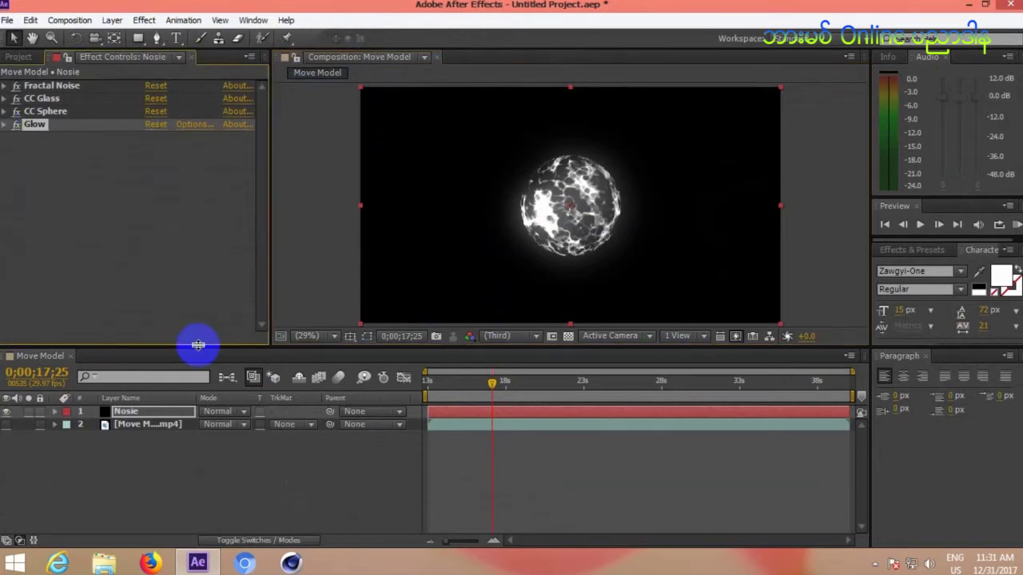
# Apply the CC Color Neutralizer color correction effect to the Nosie layer.
pyautogui.click(164, 411)
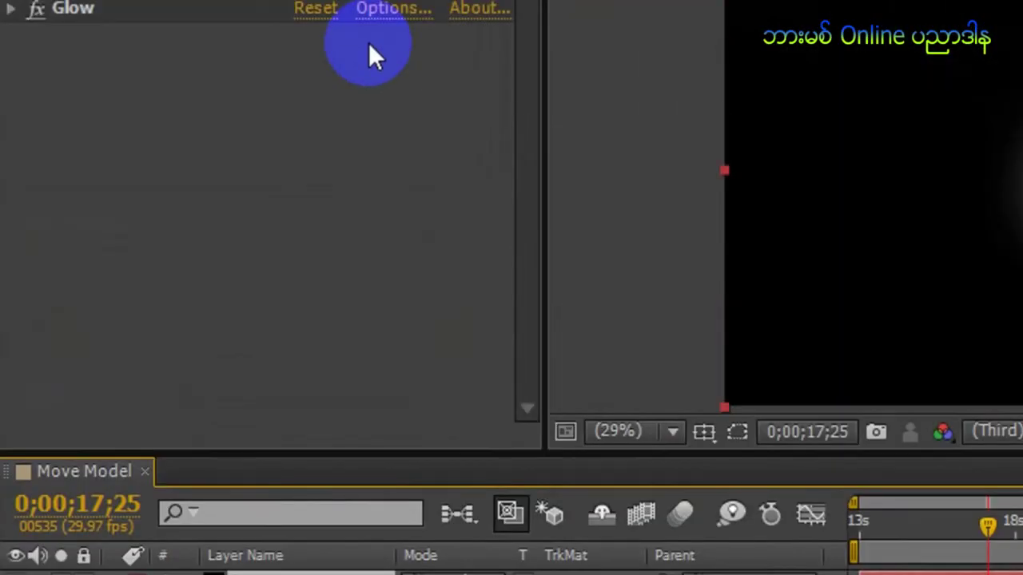
pyautogui.click(292, 43)
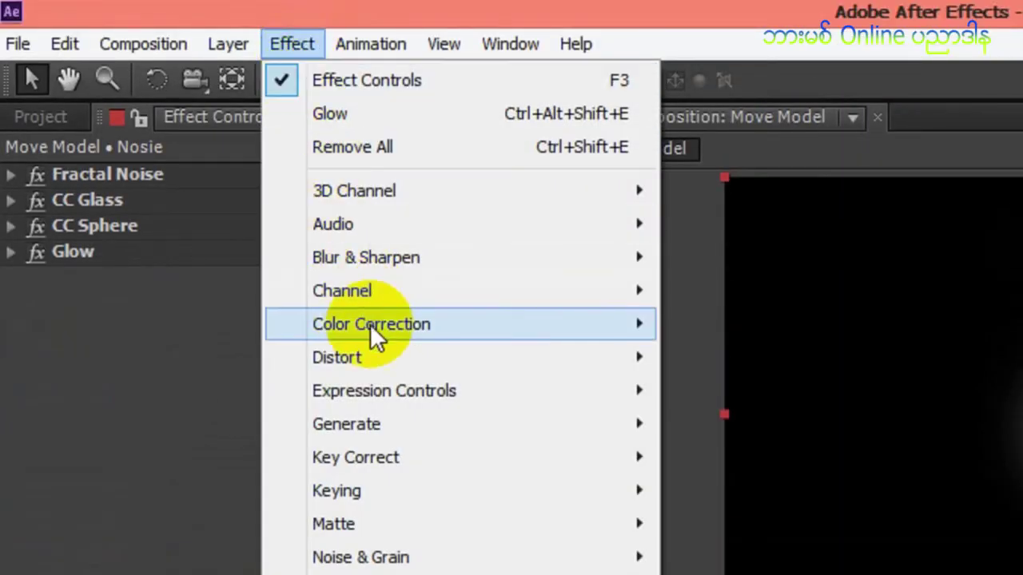
pyautogui.moveTo(372, 326)
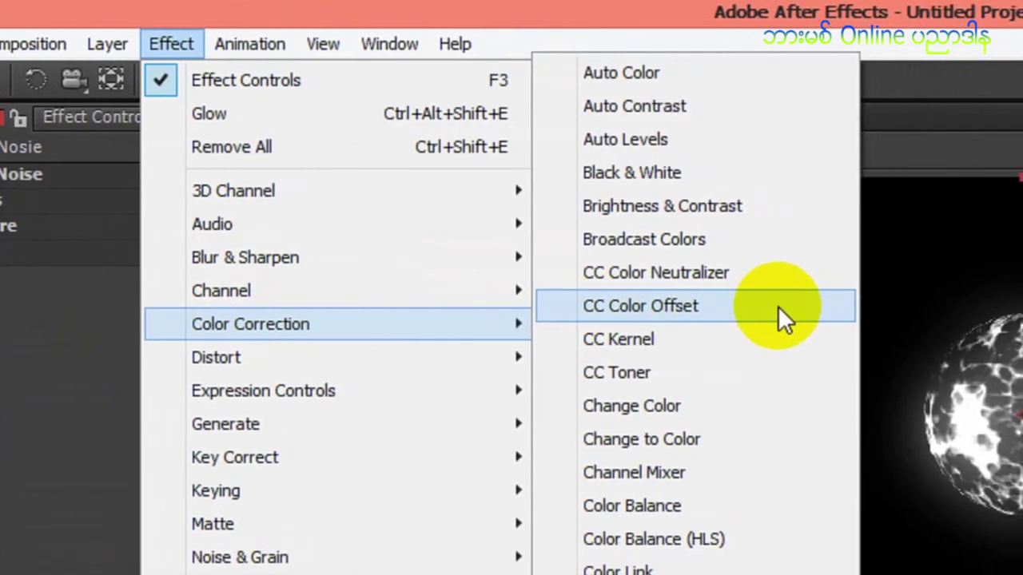
pyautogui.click(740, 280)
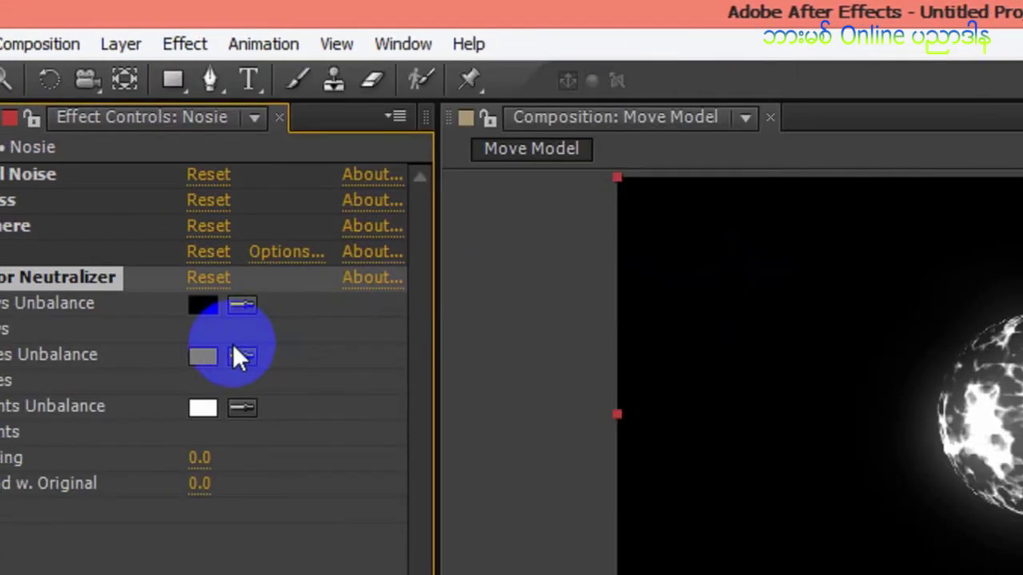
# Set the CC Color Neutralizer midtones unbalance to pink FF00B4 to tint the sphere green.
pyautogui.click(242, 357)
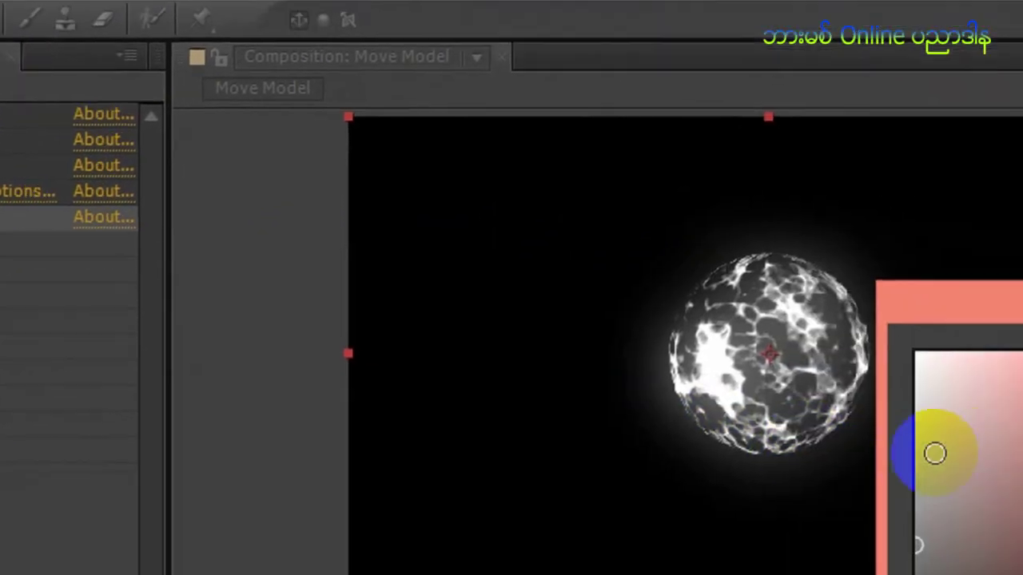
pyautogui.moveTo(935, 450)
pyautogui.mouseDown()
pyautogui.moveTo(754, 343)
pyautogui.moveTo(833, 339)
pyautogui.moveTo(860, 354)
pyautogui.moveTo(820, 354)
pyautogui.moveTo(788, 392)
pyautogui.moveTo(781, 529)
pyautogui.mouseUp()
pyautogui.click(813, 568)
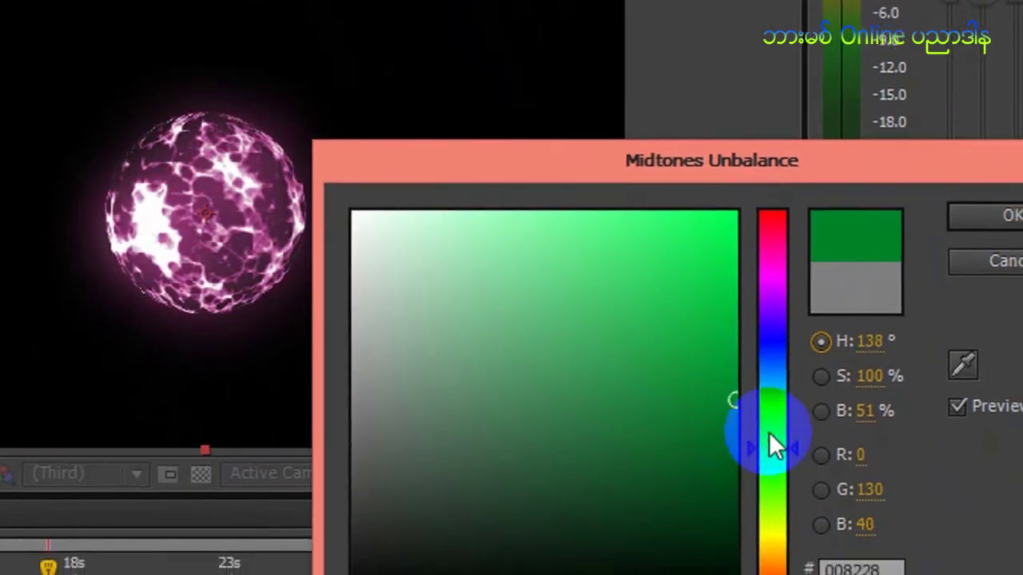
pyautogui.moveTo(733, 399); pyautogui.dragTo(736, 231)
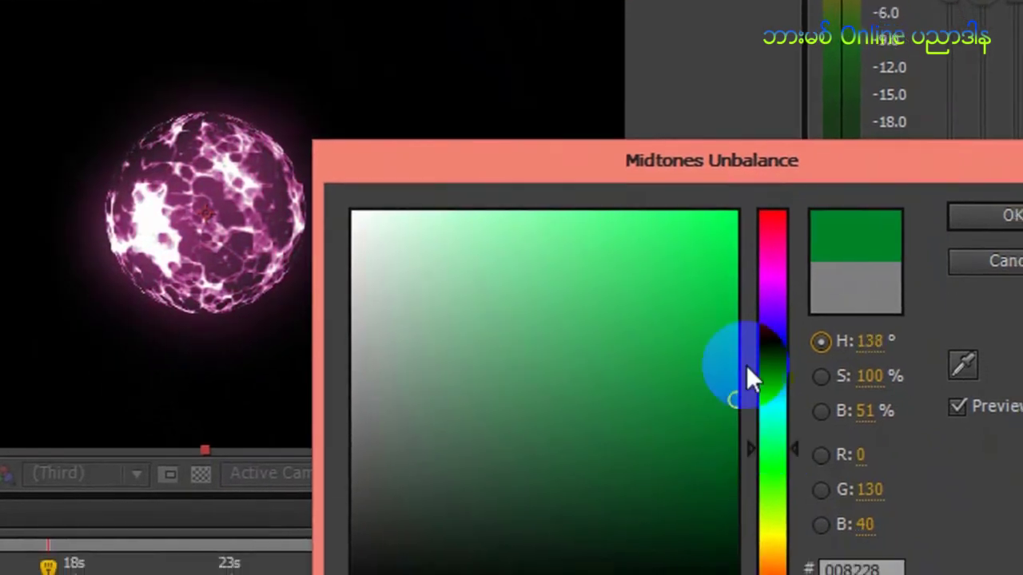
pyautogui.moveTo(759, 272); pyautogui.dragTo(777, 485)
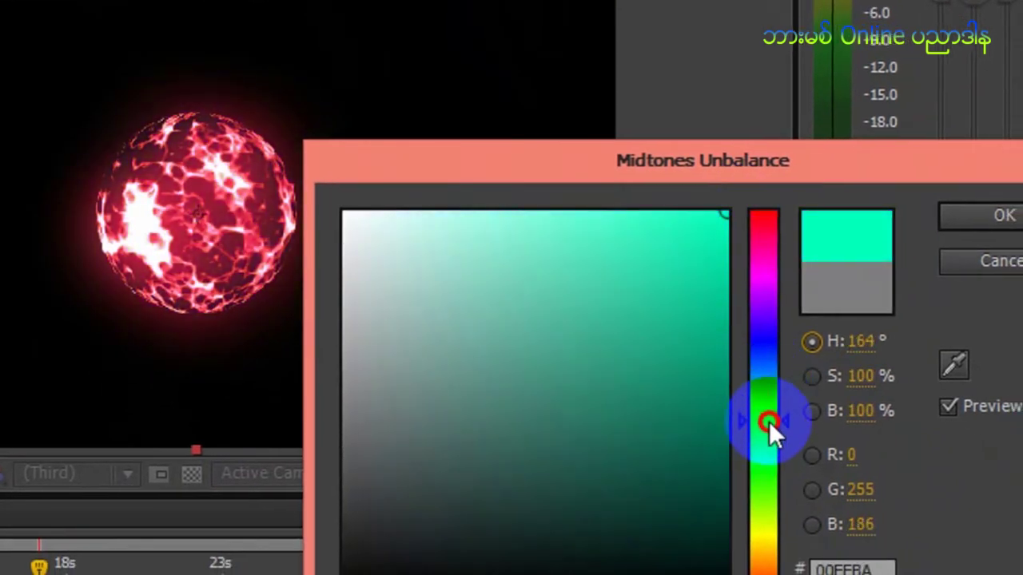
pyautogui.moveTo(768, 441)
pyautogui.mouseDown()
pyautogui.moveTo(772, 477)
pyautogui.moveTo(770, 447)
pyautogui.mouseUp()
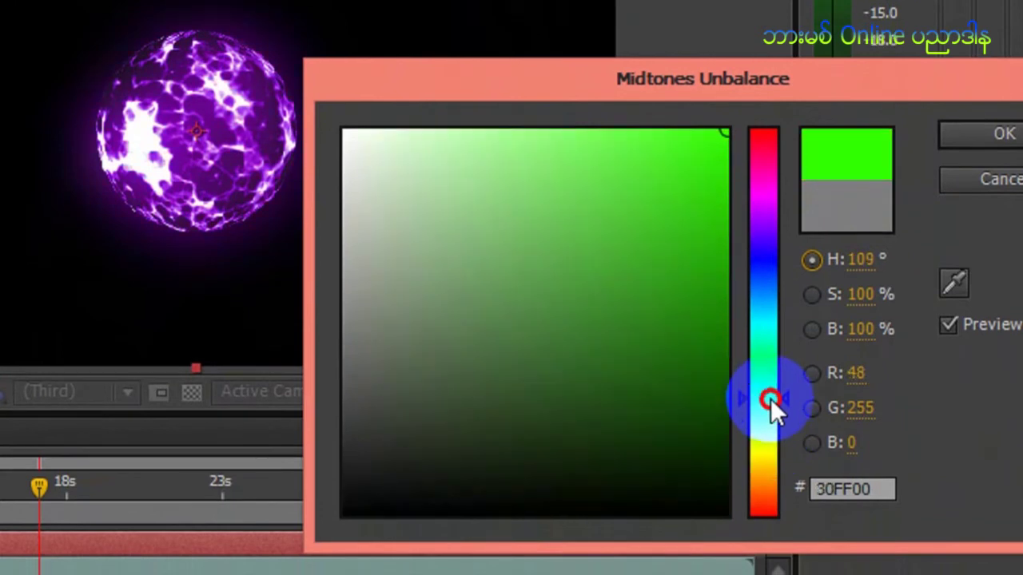
pyautogui.moveTo(770, 398); pyautogui.dragTo(768, 182)
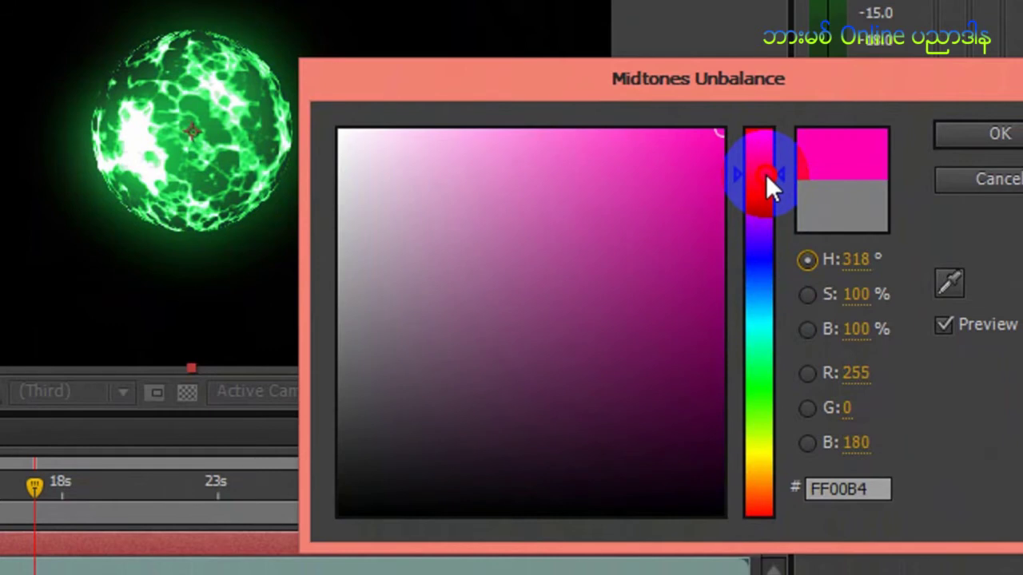
pyautogui.click(148, 72)
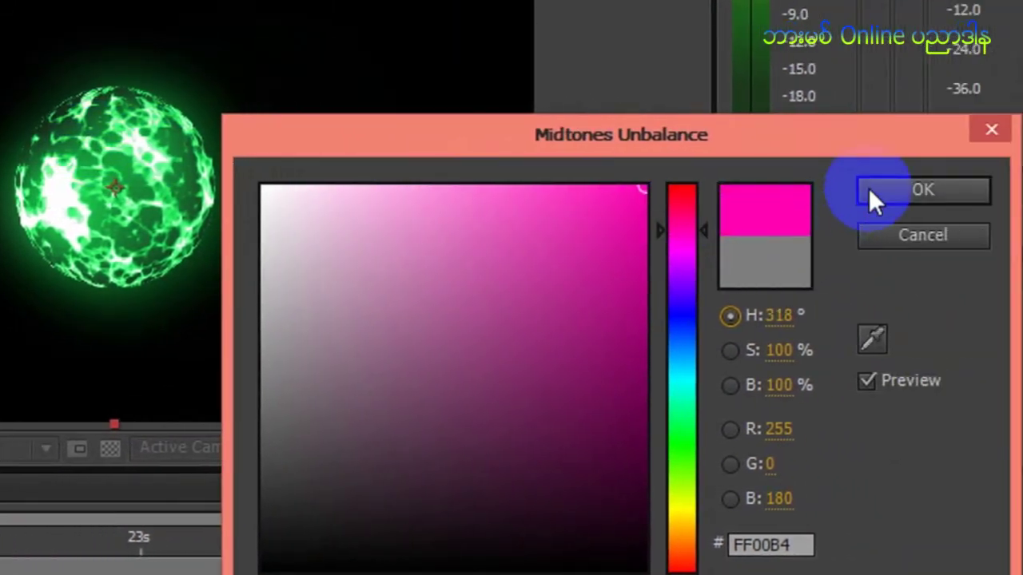
pyautogui.click(868, 187)
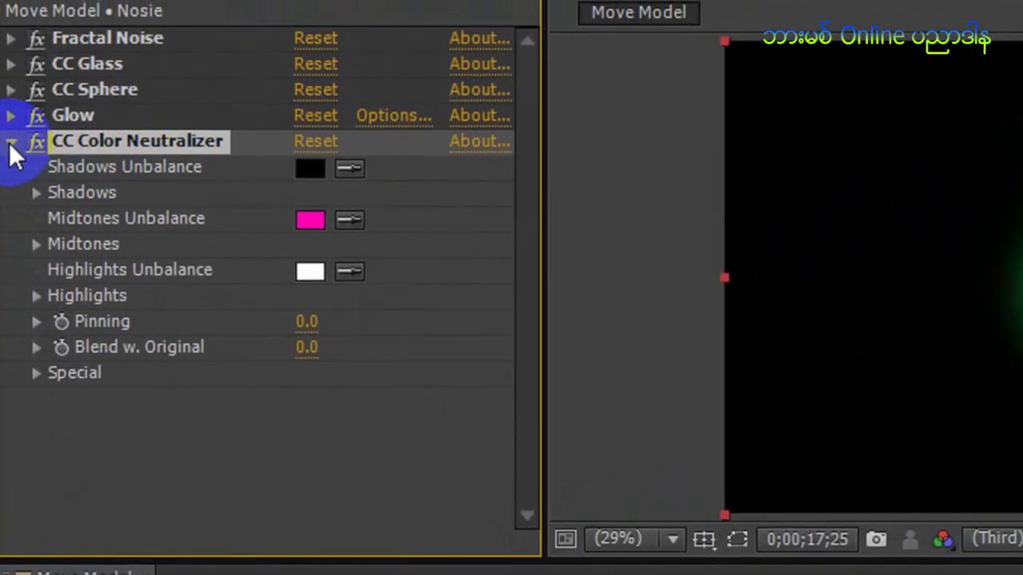
pyautogui.click(8, 142)
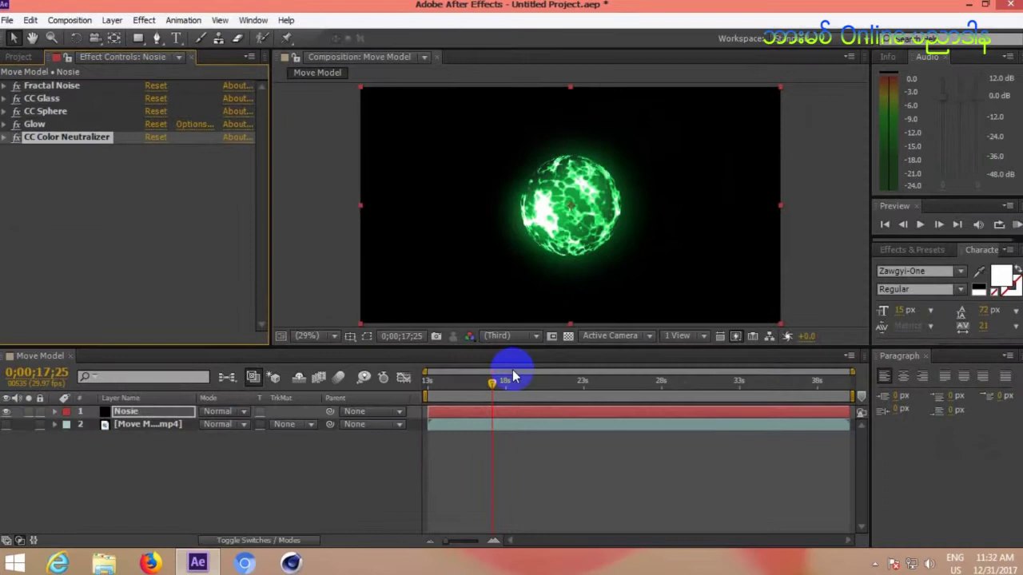
# Preview the sphere's animation by scrubbing through the timeline and playing it back from about 21 seconds.
pyautogui.moveTo(494, 387); pyautogui.dragTo(546, 385)
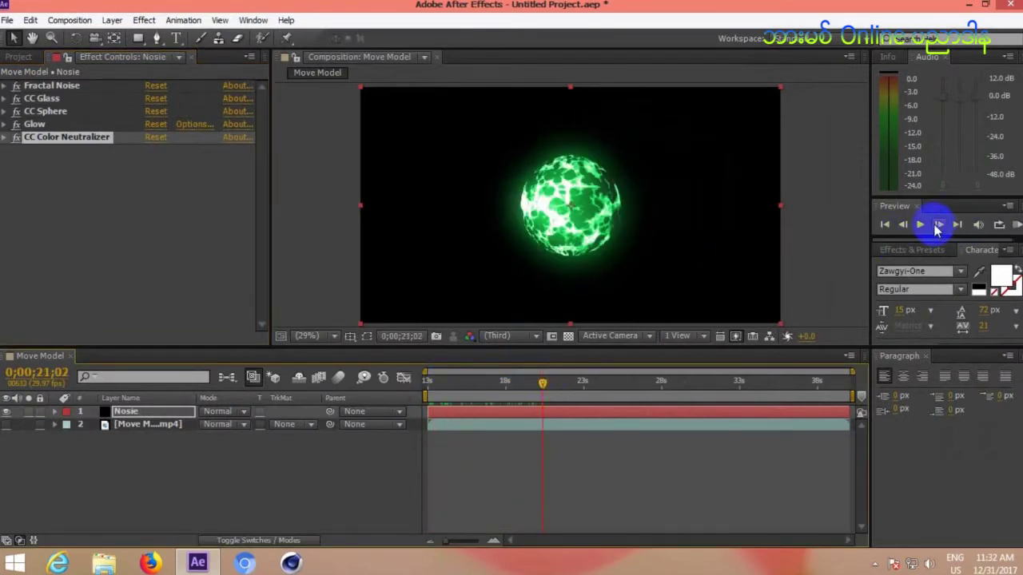
pyautogui.click(921, 225)
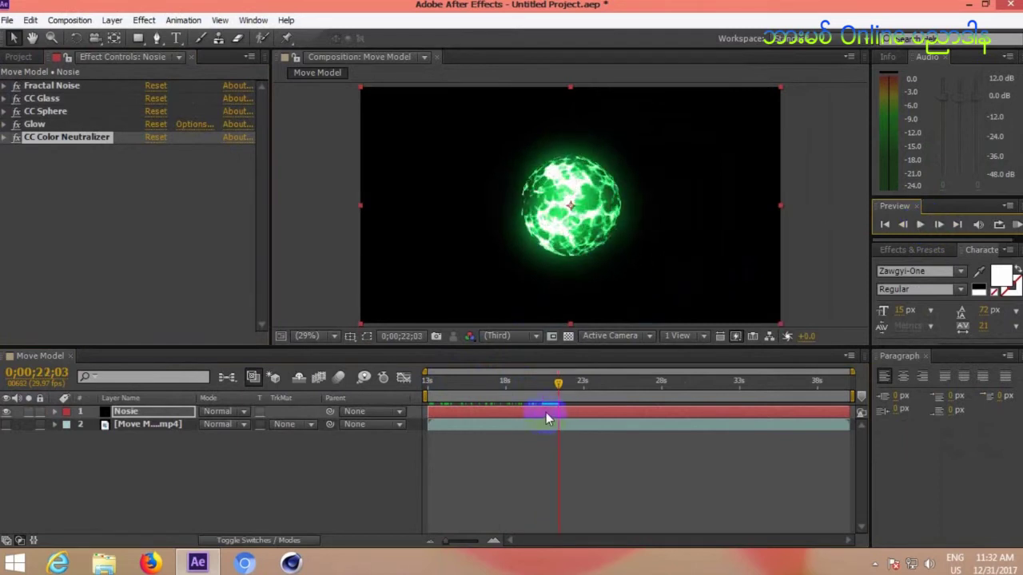
pyautogui.moveTo(552, 385)
pyautogui.mouseDown()
pyautogui.moveTo(515, 387)
pyautogui.moveTo(541, 389)
pyautogui.mouseUp()
pyautogui.click(166, 411)
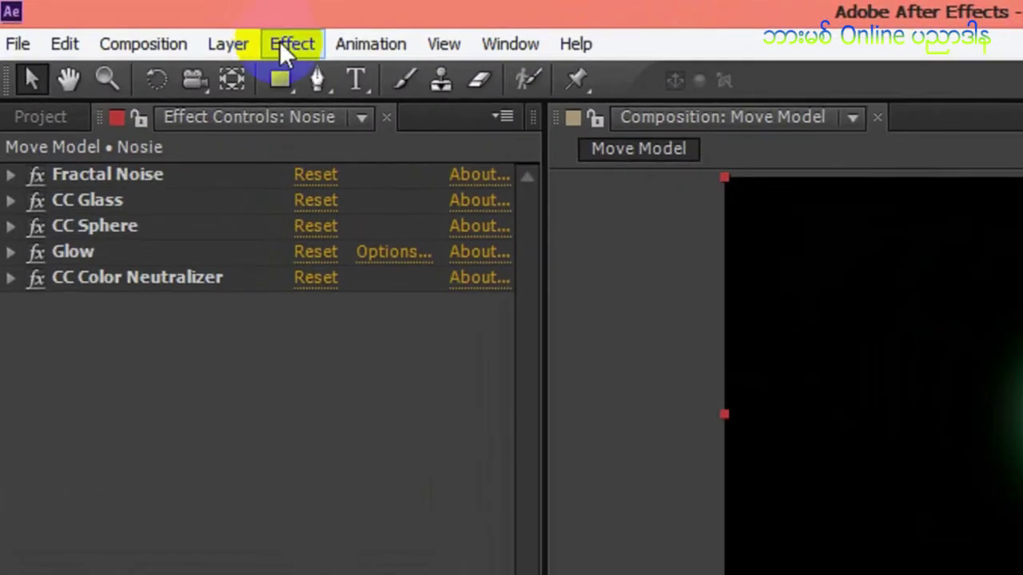
pyautogui.click(143, 21)
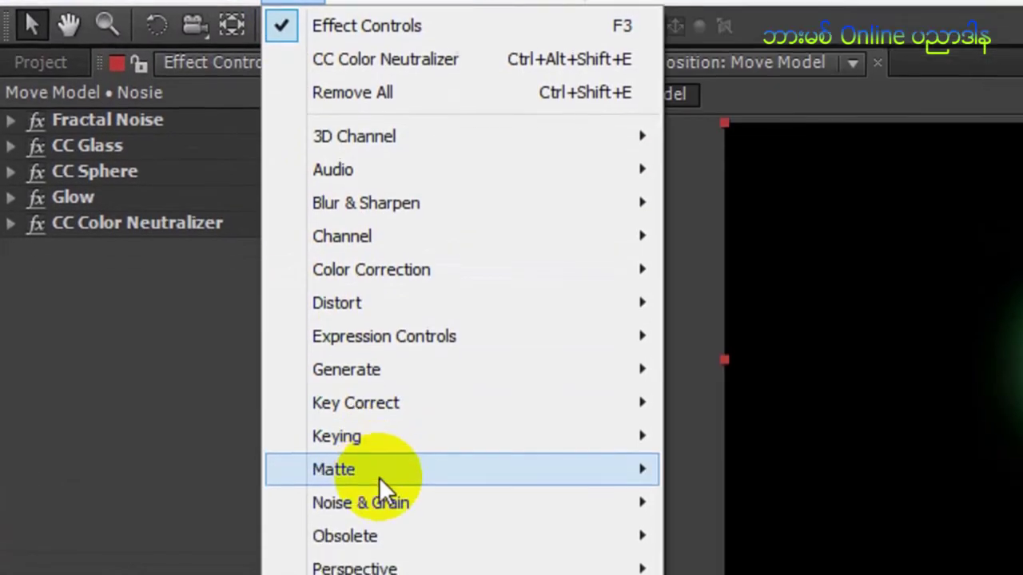
pyautogui.moveTo(375, 496)
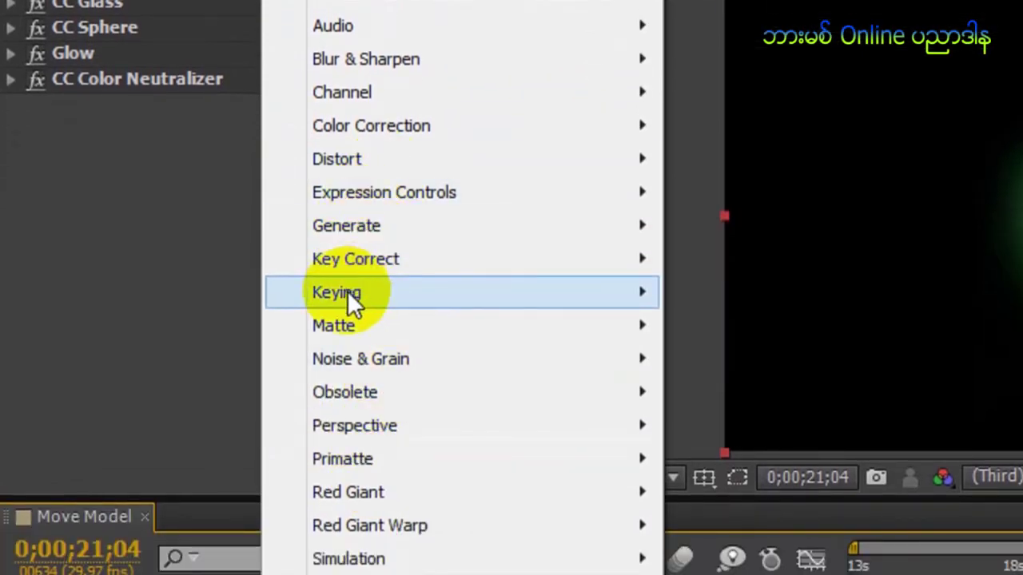
pyautogui.moveTo(372, 87)
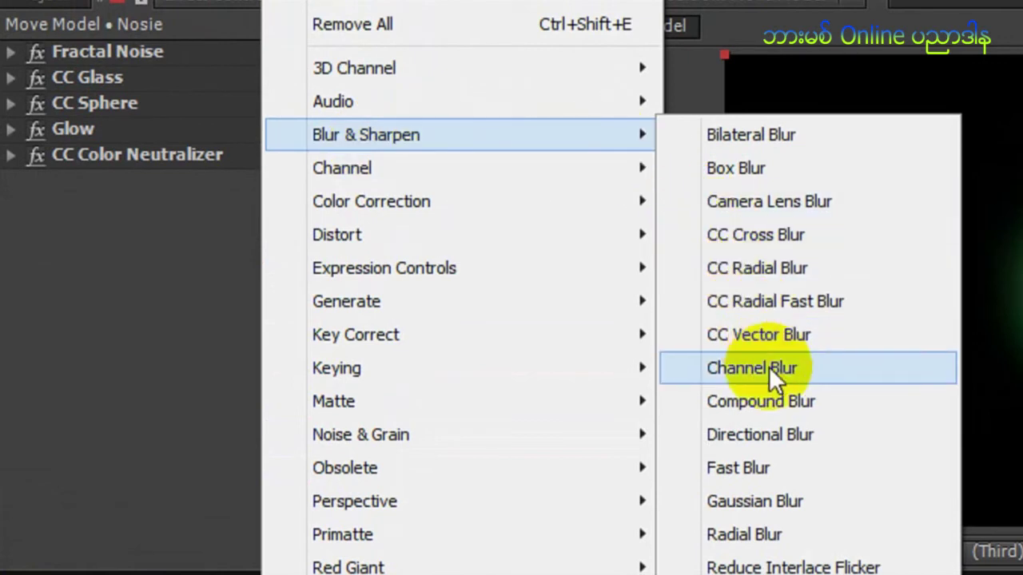
pyautogui.click(770, 269)
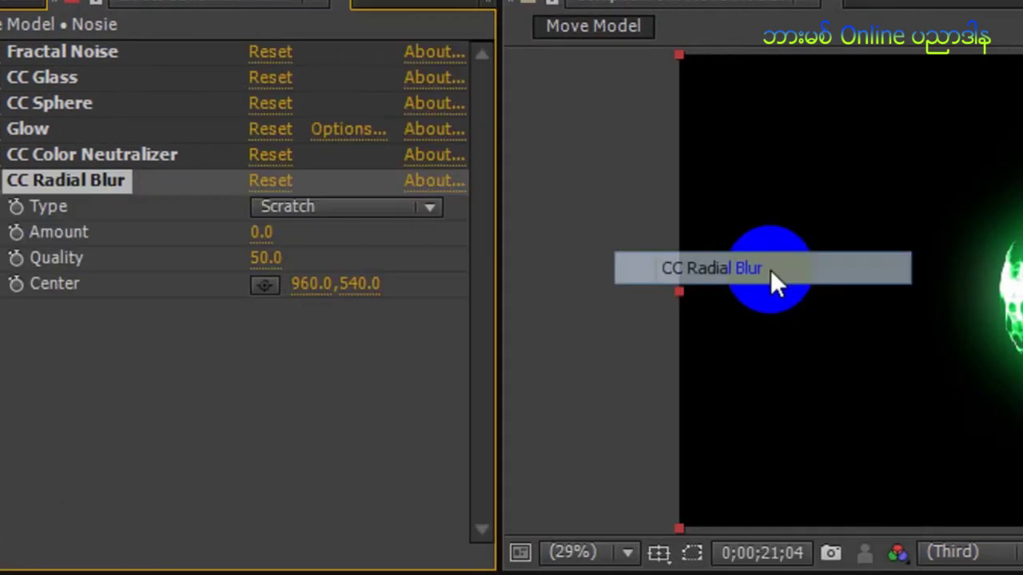
pyautogui.click(277, 208)
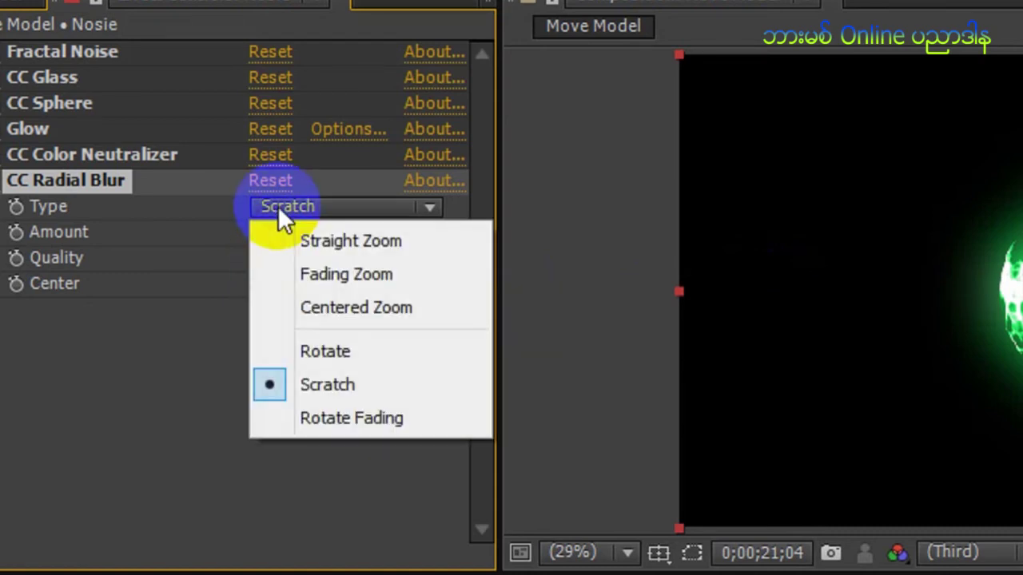
pyautogui.click(360, 240)
pyautogui.click(100, 190)
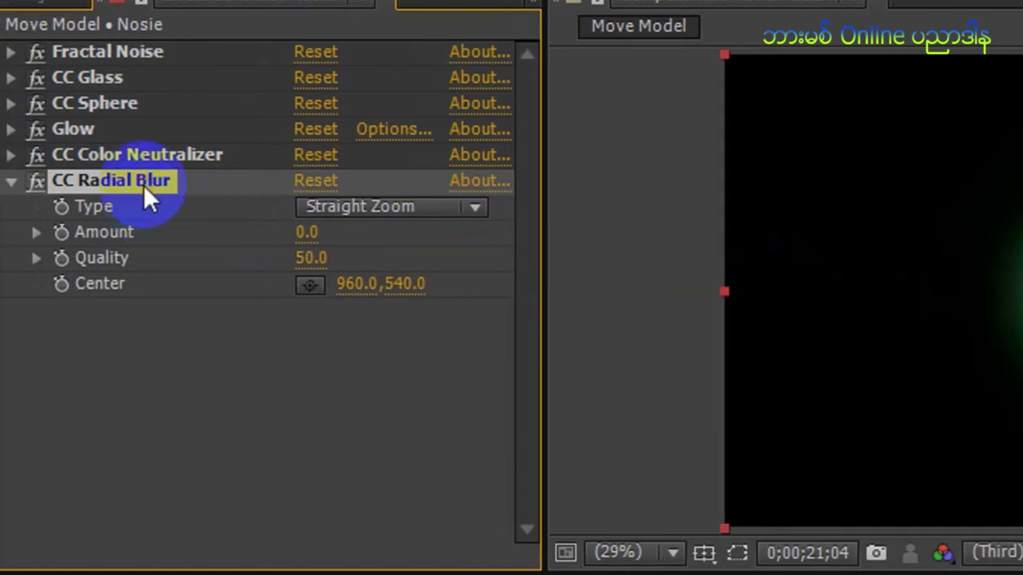
pyautogui.press('Delete')
# Apply CC Radial Fast Blur to the Nosie layer with its zoom mode set to Brightest.
pyautogui.click(290, 42)
pyautogui.moveTo(338, 254)
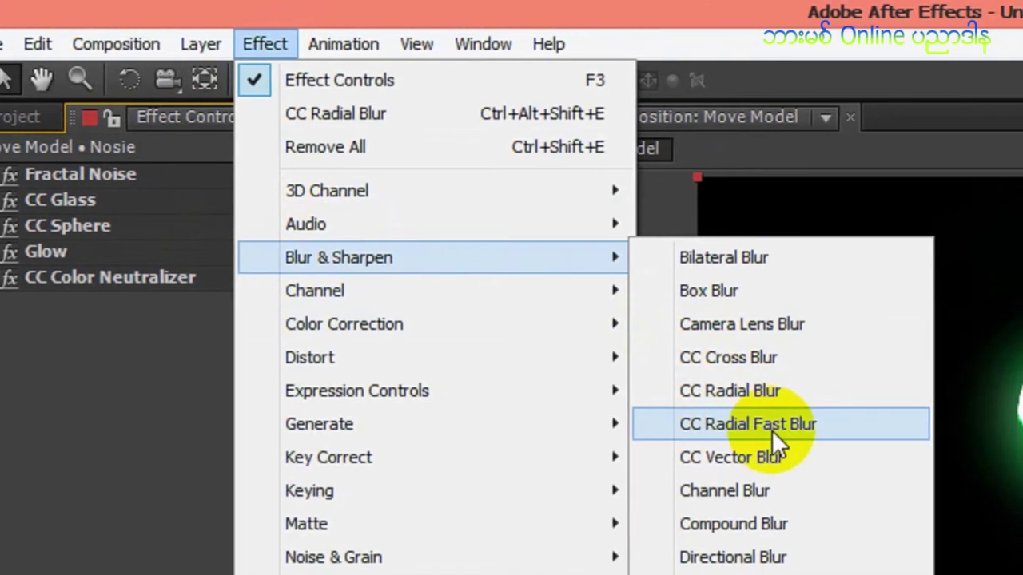
pyautogui.click(771, 430)
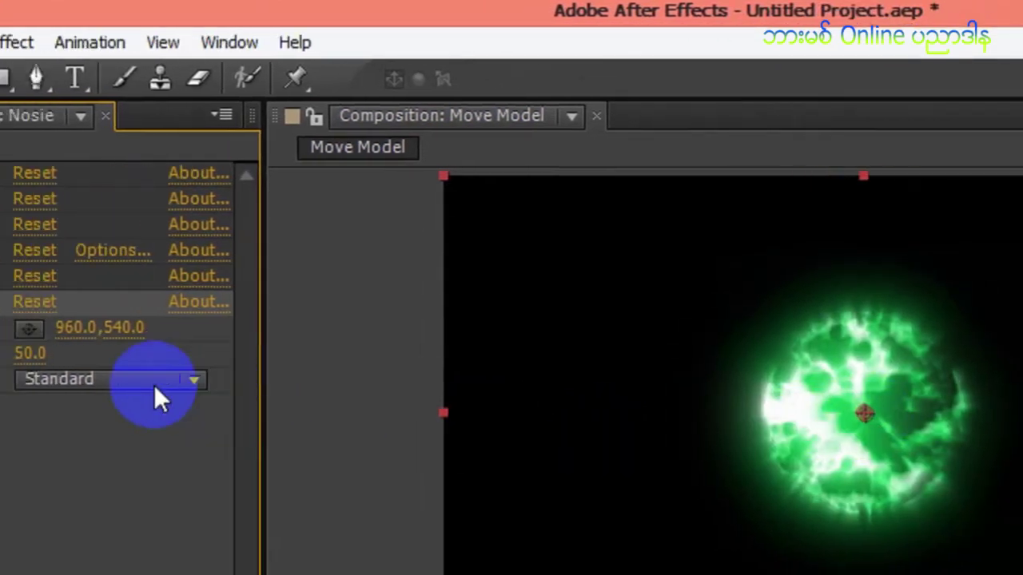
pyautogui.click(155, 382)
pyautogui.click(116, 450)
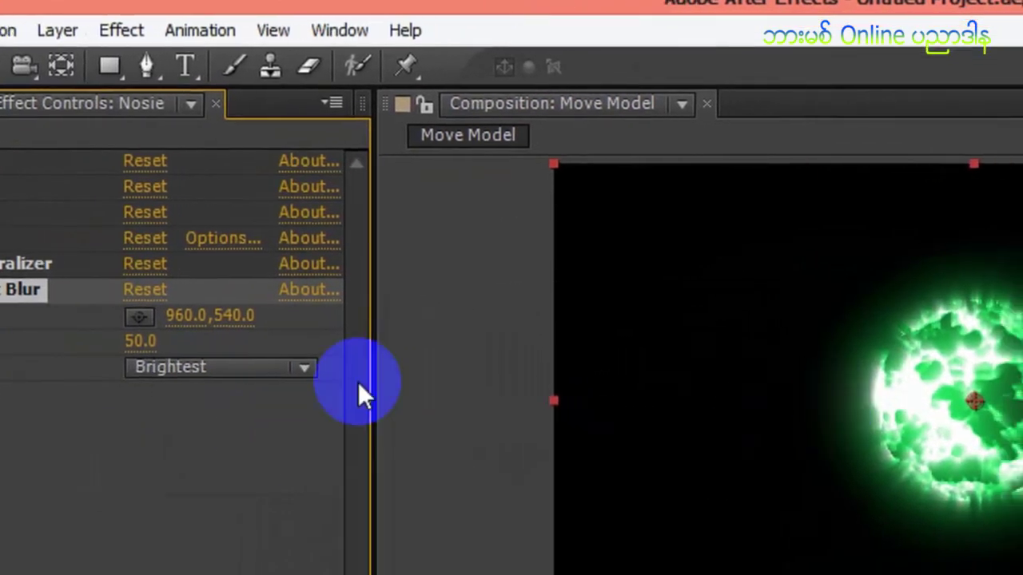
# Set the CC Radial Fast Blur center to 975.0, 540.0 and its amount to 40.
pyautogui.moveTo(142, 341); pyautogui.dragTo(115, 342)
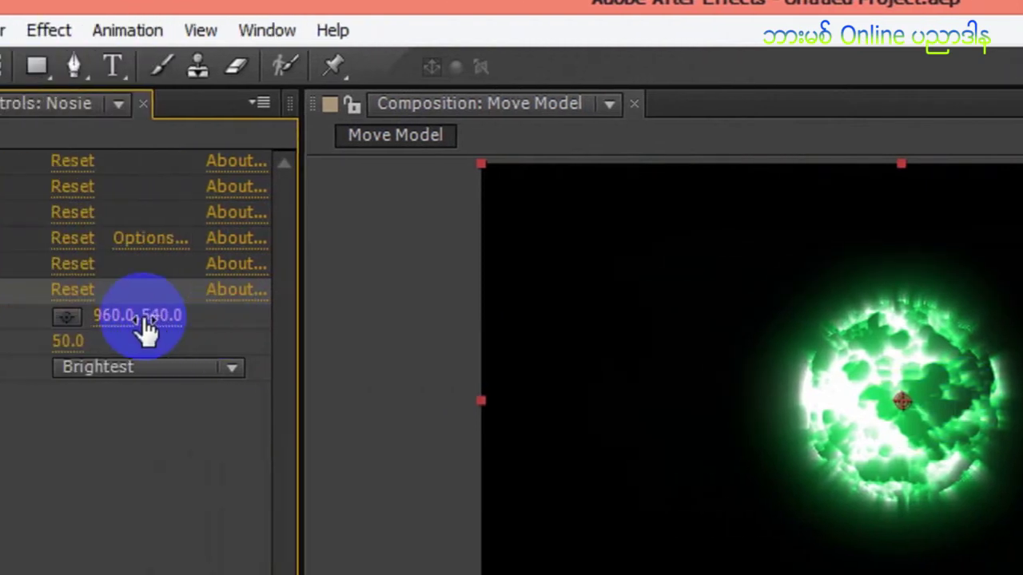
pyautogui.moveTo(144, 319)
pyautogui.mouseDown()
pyautogui.moveTo(127, 316)
pyautogui.moveTo(164, 313)
pyautogui.moveTo(144, 316)
pyautogui.mouseUp()
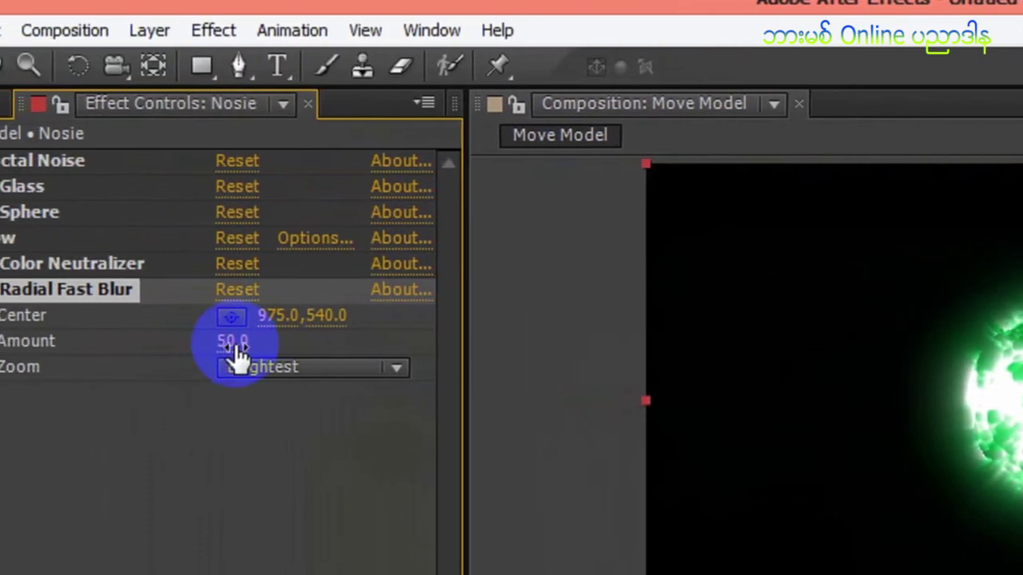
pyautogui.moveTo(164, 342); pyautogui.dragTo(164, 343)
pyautogui.moveTo(241, 344); pyautogui.dragTo(242, 344)
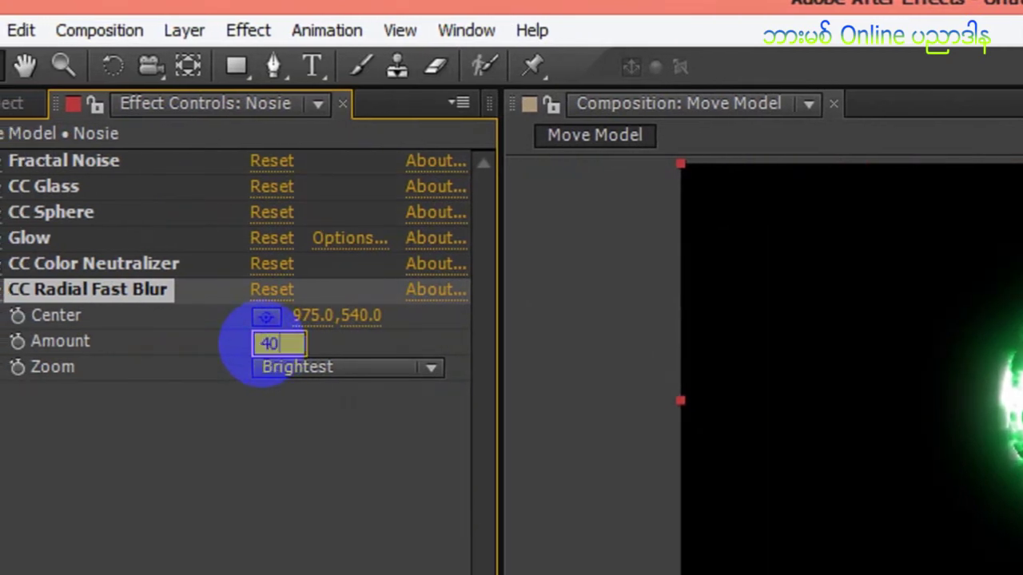
pyautogui.click(347, 349)
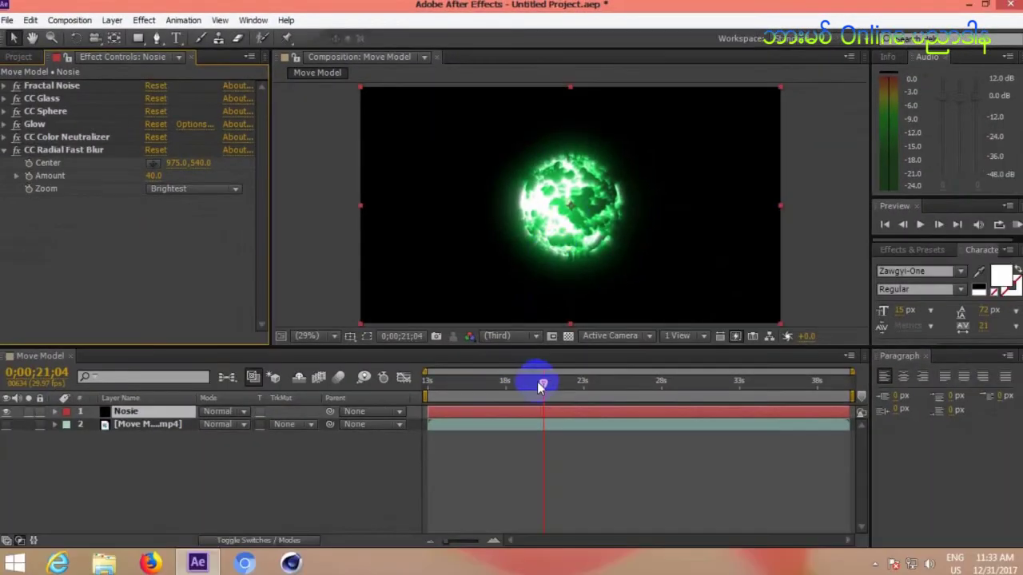
# Make the Move Model footage layer visible behind the sphere and scrub through to about 26 seconds to check the composite.
pyautogui.moveTo(541, 386); pyautogui.dragTo(582, 383)
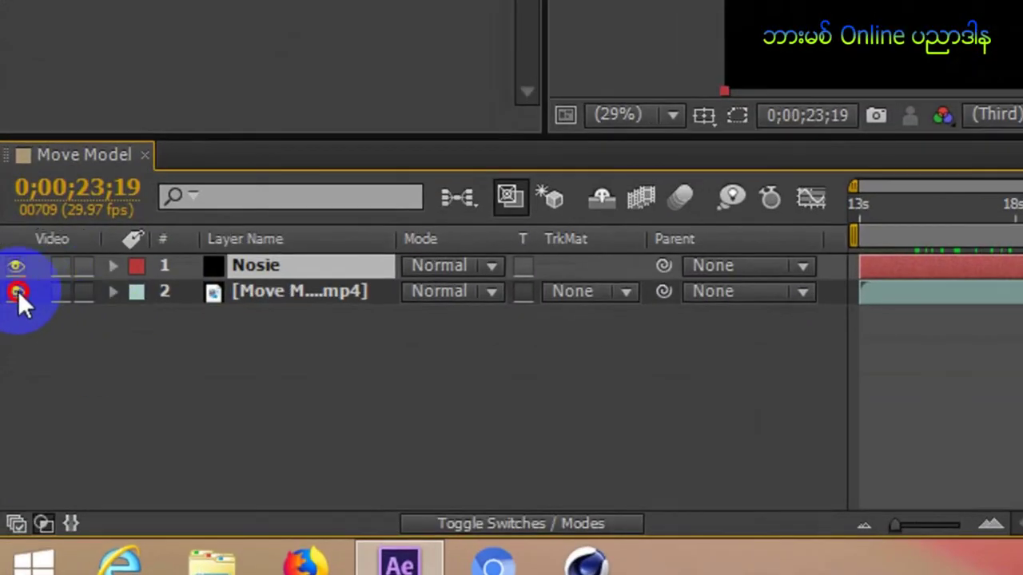
pyautogui.click(18, 291)
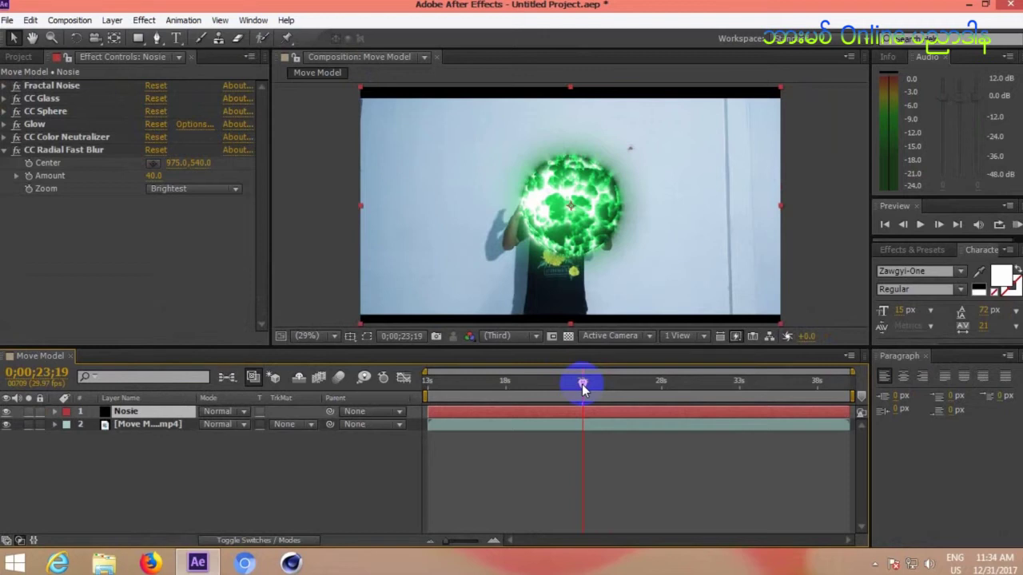
pyautogui.moveTo(582, 384); pyautogui.dragTo(611, 388)
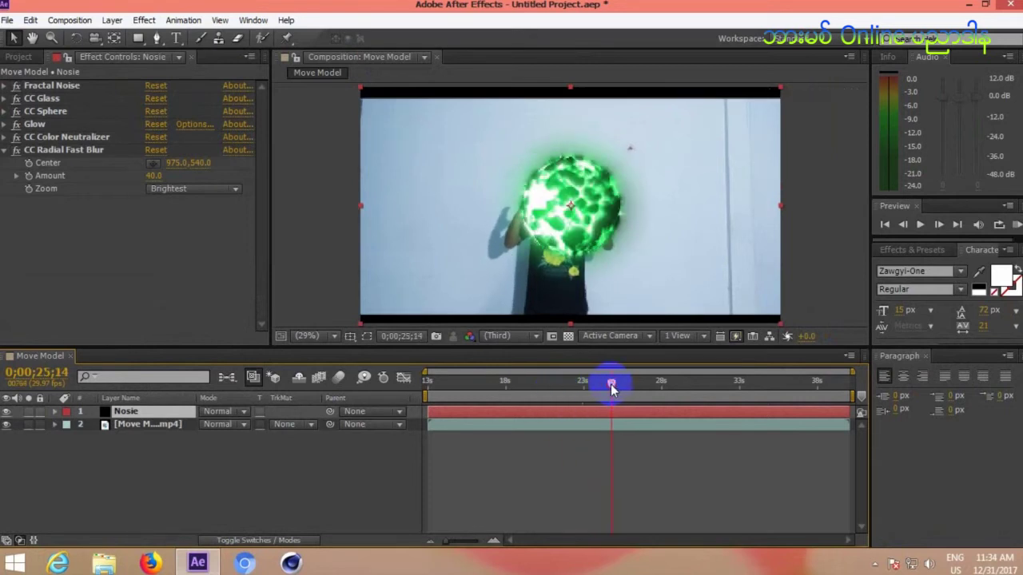
pyautogui.moveTo(616, 387); pyautogui.dragTo(627, 383)
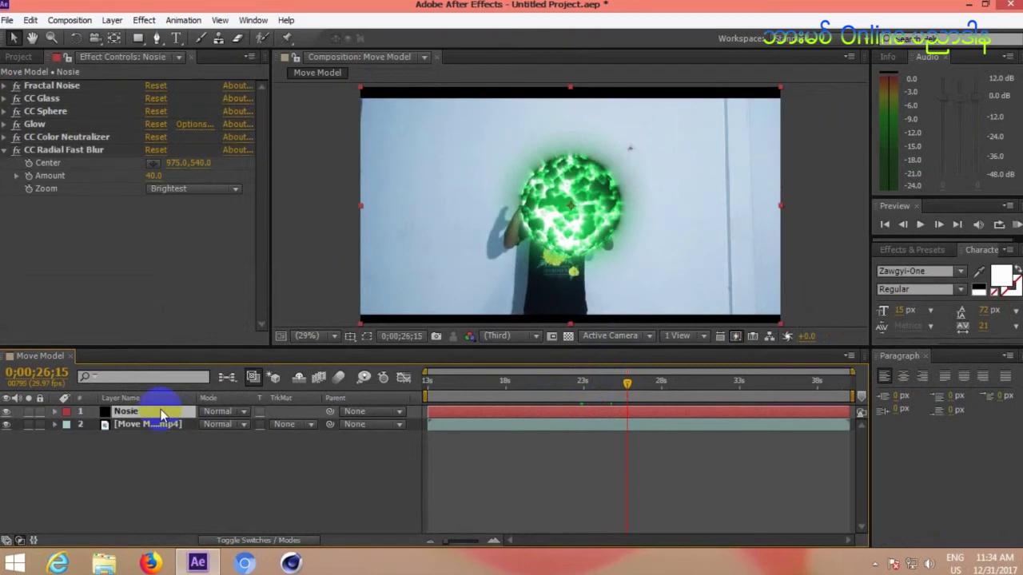
pyautogui.hotkey('ctrl', 'd')
pyautogui.click(145, 412)
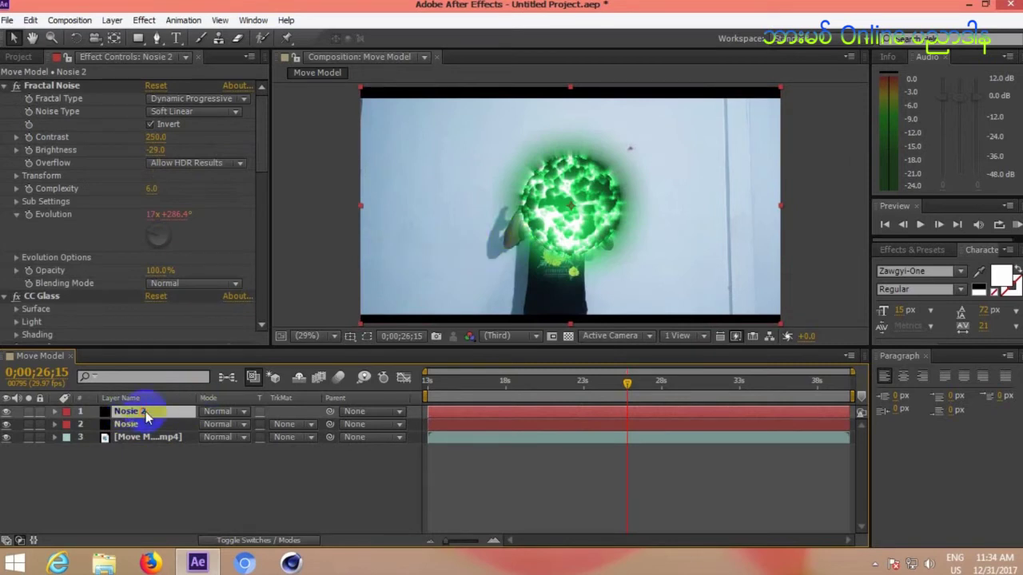
pyautogui.press('Delete')
pyautogui.click(146, 412)
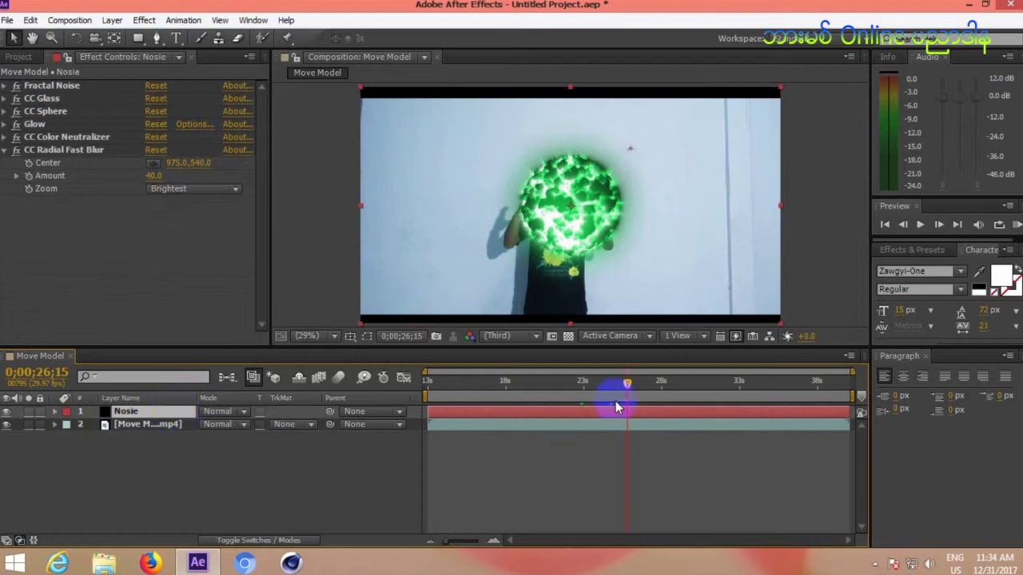
# Go to 0;00;21;04 and scale the Nosie layer down to 41%.
pyautogui.moveTo(626, 381); pyautogui.dragTo(541, 389)
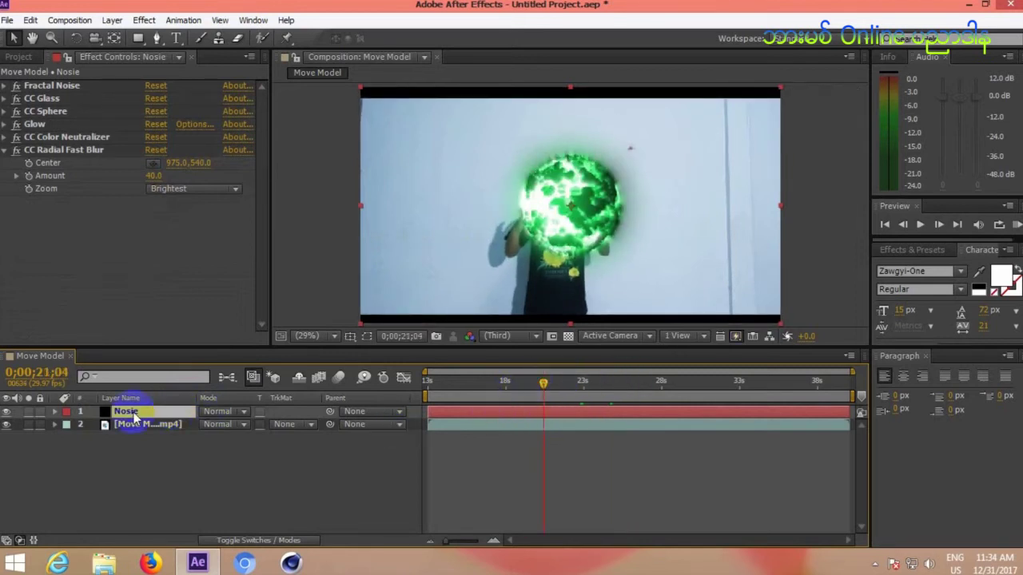
pyautogui.press('s')
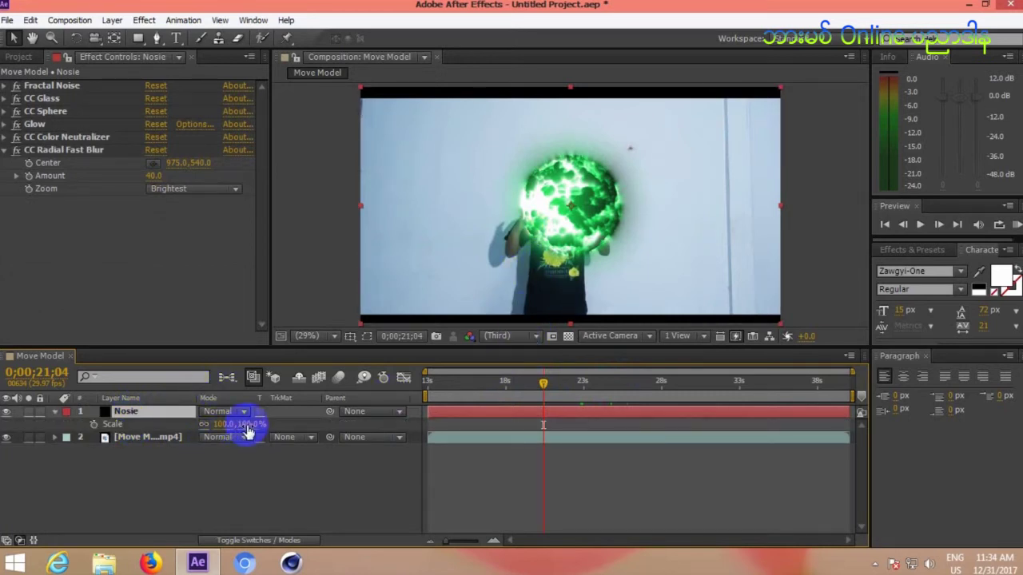
pyautogui.moveTo(247, 431); pyautogui.dragTo(207, 433)
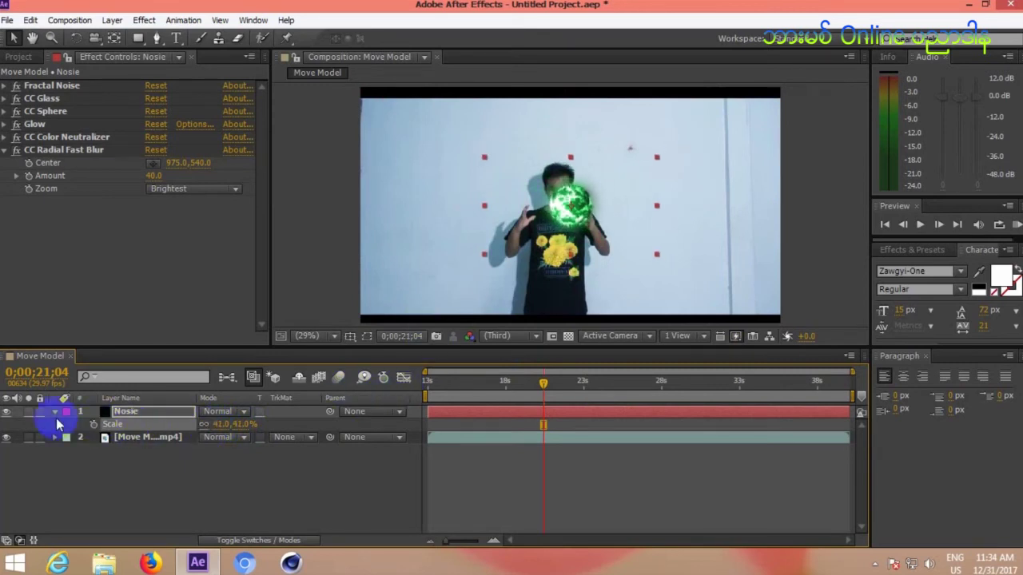
# Hide the Nosie layer to view the hands and trim its start to 0;00;19;16.
pyautogui.click(7, 412)
pyautogui.moveTo(542, 388); pyautogui.dragTo(518, 397)
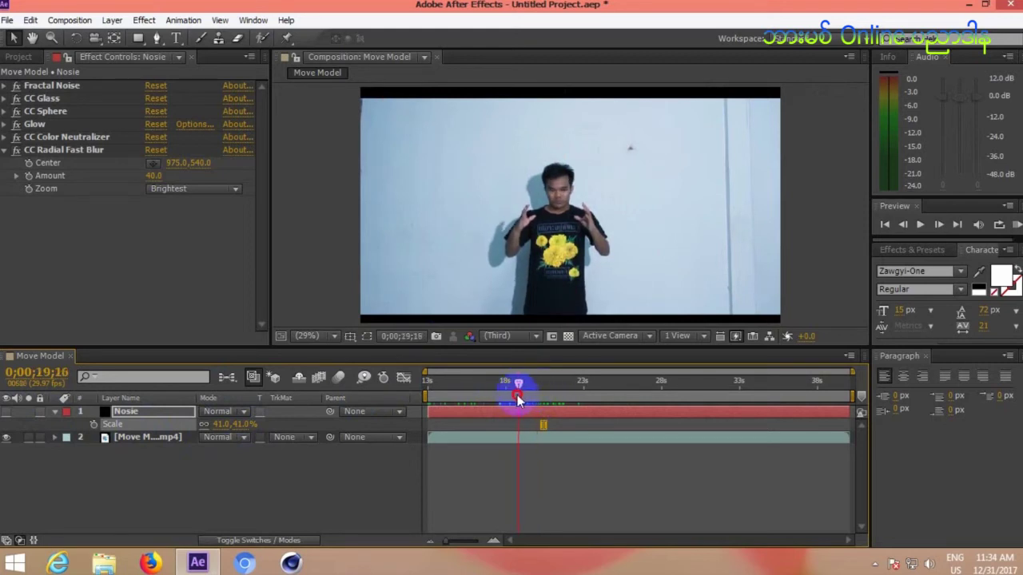
pyautogui.moveTo(439, 416); pyautogui.dragTo(507, 406)
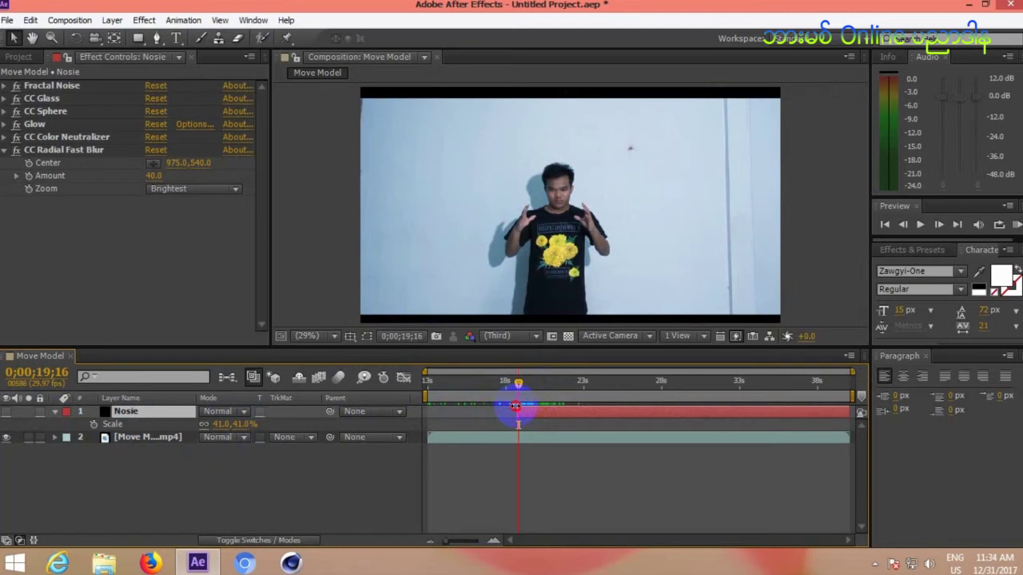
# Show the Nosie layer again, move the sphere between the man's hands, and scrub forward to check its placement.
pyautogui.click(6, 412)
pyautogui.click(472, 205)
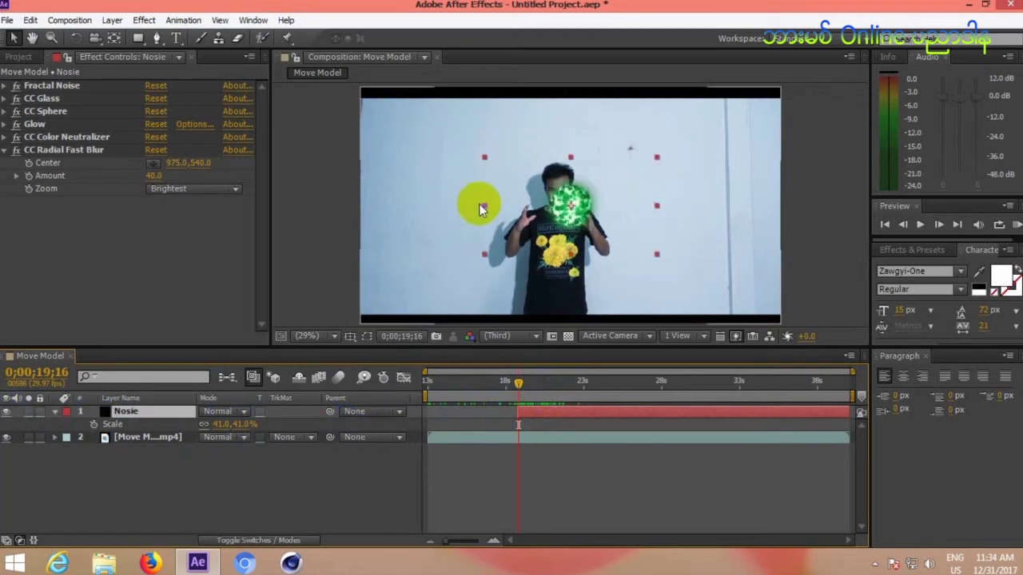
pyautogui.moveTo(549, 217); pyautogui.dragTo(551, 219)
pyautogui.click(550, 218)
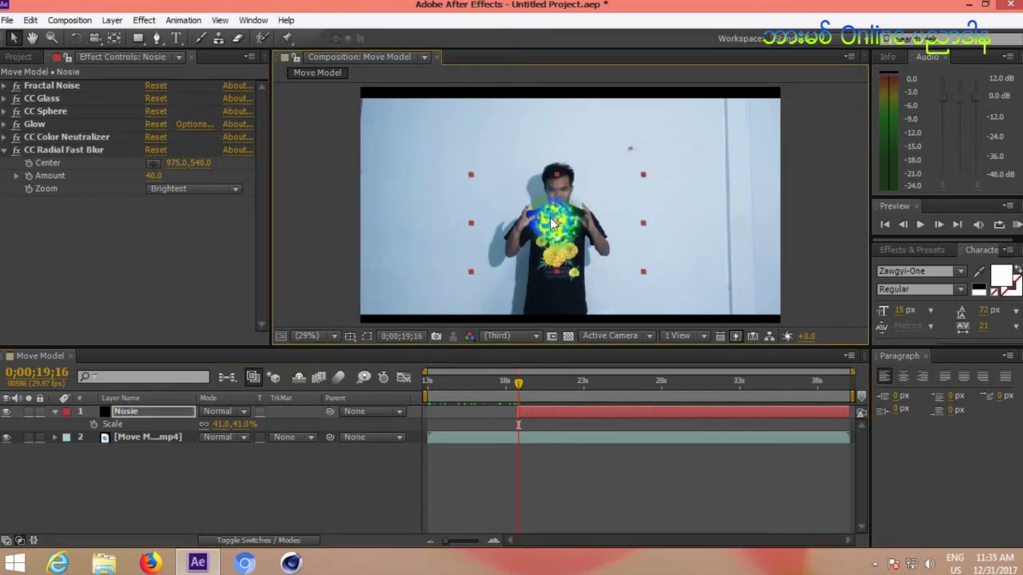
pyautogui.click(528, 384)
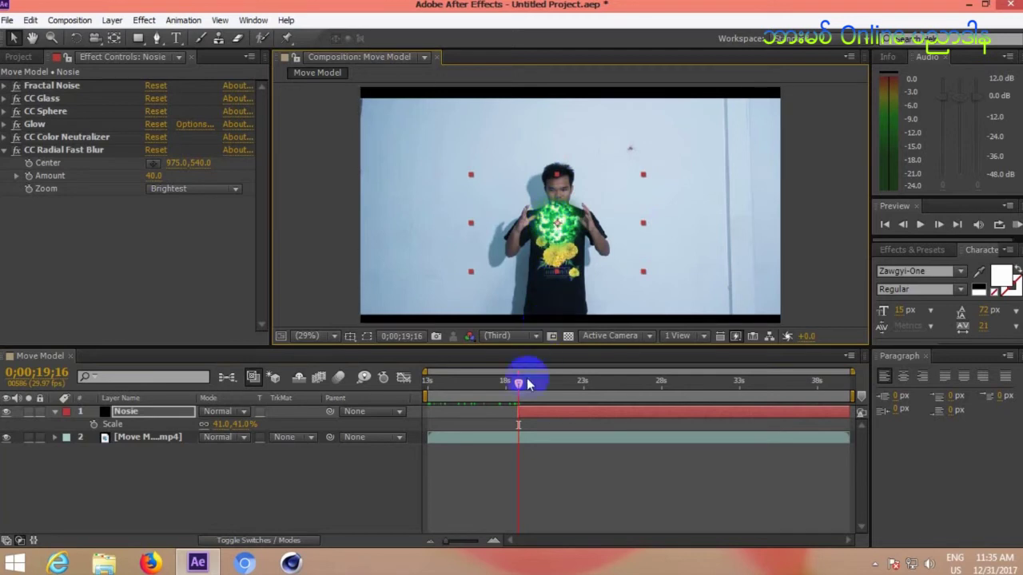
pyautogui.moveTo(523, 385); pyautogui.dragTo(544, 403)
# Expand the Nosie layer's Fractal Noise settings and keyframe Contrast and Brightness at about 0;00;21;17.
pyautogui.click(6, 151)
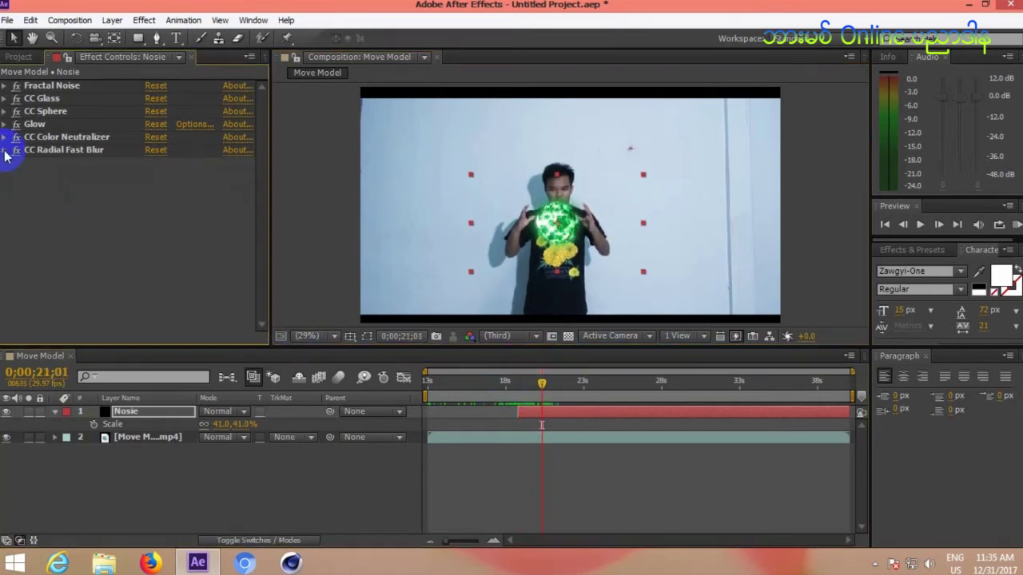
pyautogui.click(134, 410)
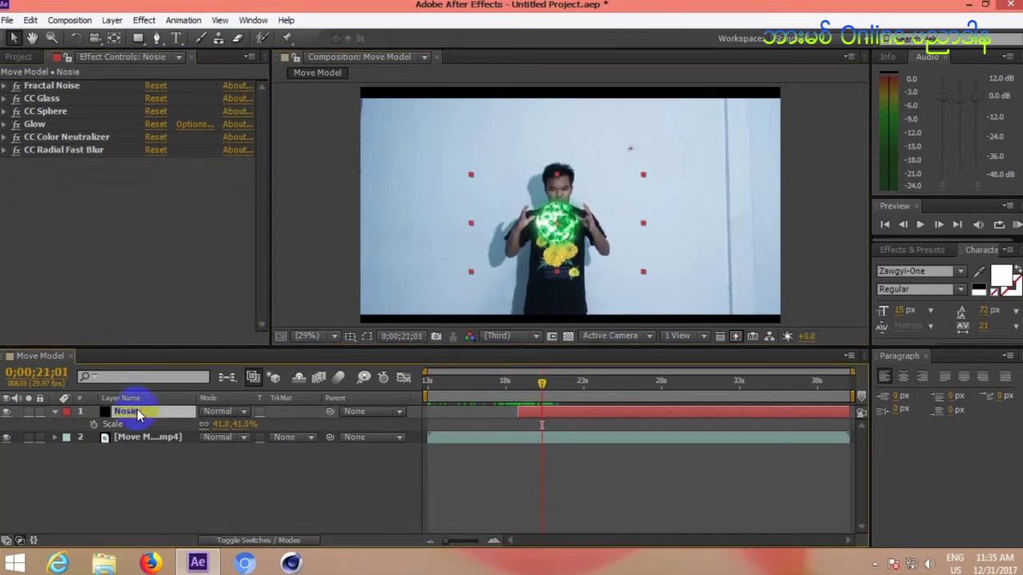
pyautogui.click(49, 88)
pyautogui.click(5, 85)
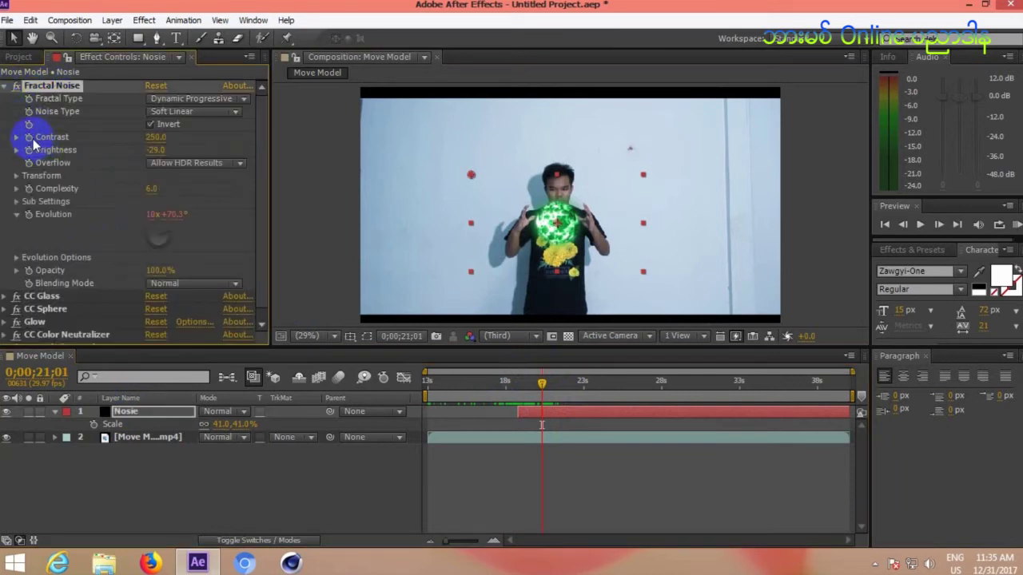
pyautogui.moveTo(542, 385); pyautogui.dragTo(553, 387)
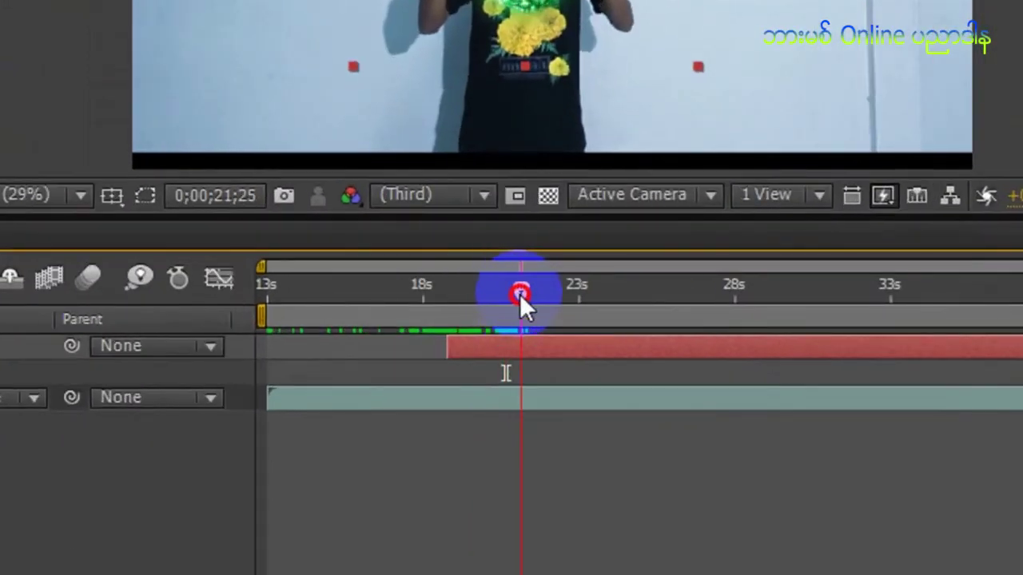
pyautogui.moveTo(519, 296); pyautogui.dragTo(510, 296)
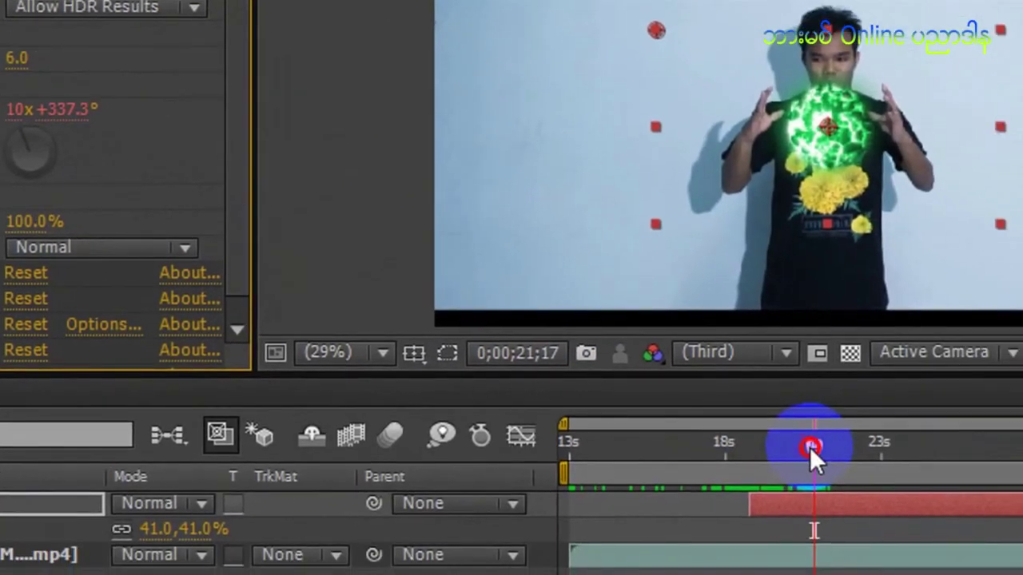
# Add Fractal Noise keyframes at 0;00;19;14 with Contrast 385 and Brightness -55.
pyautogui.moveTo(810, 448); pyautogui.dragTo(733, 432)
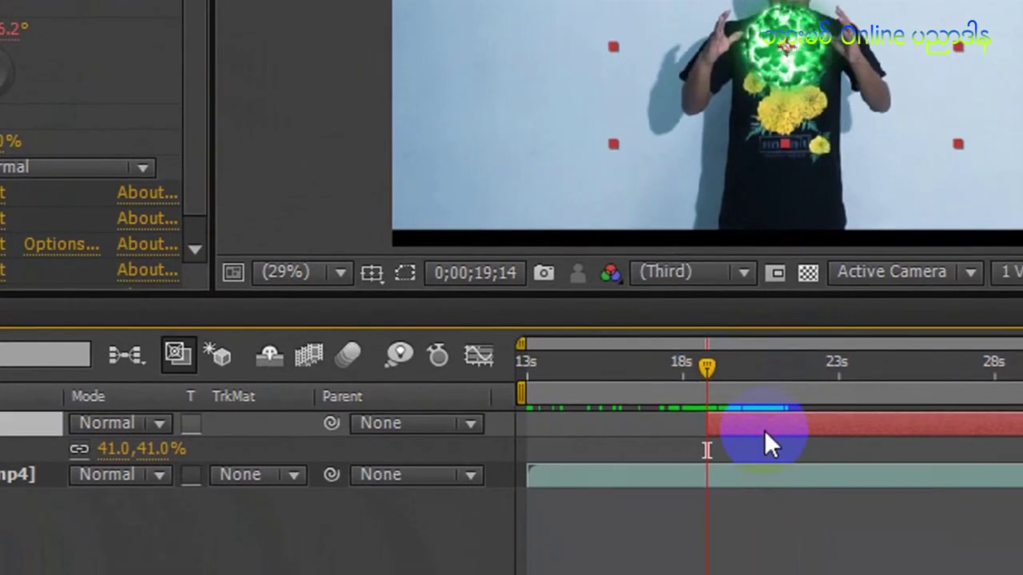
pyautogui.press('u')
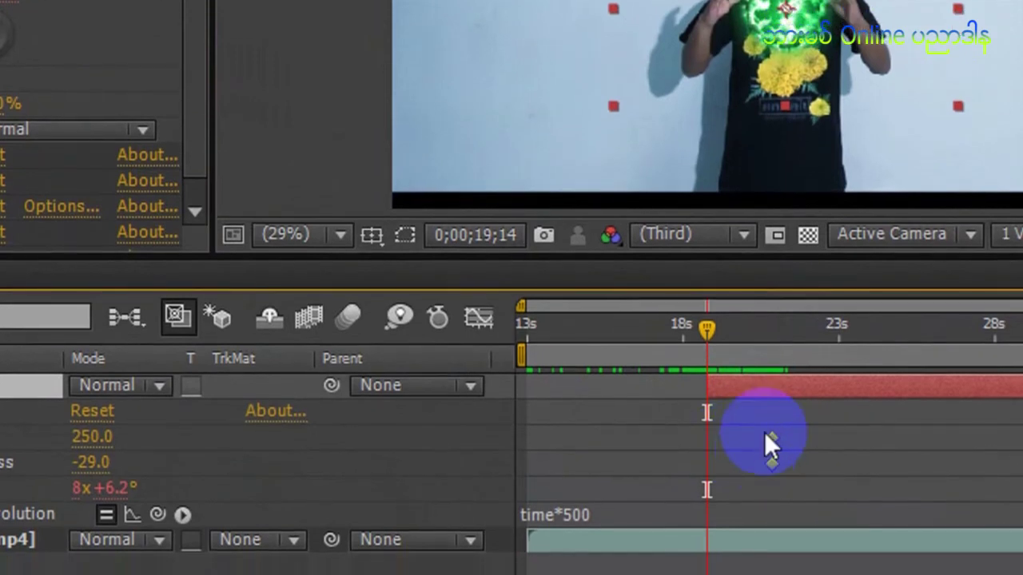
pyautogui.click(766, 411)
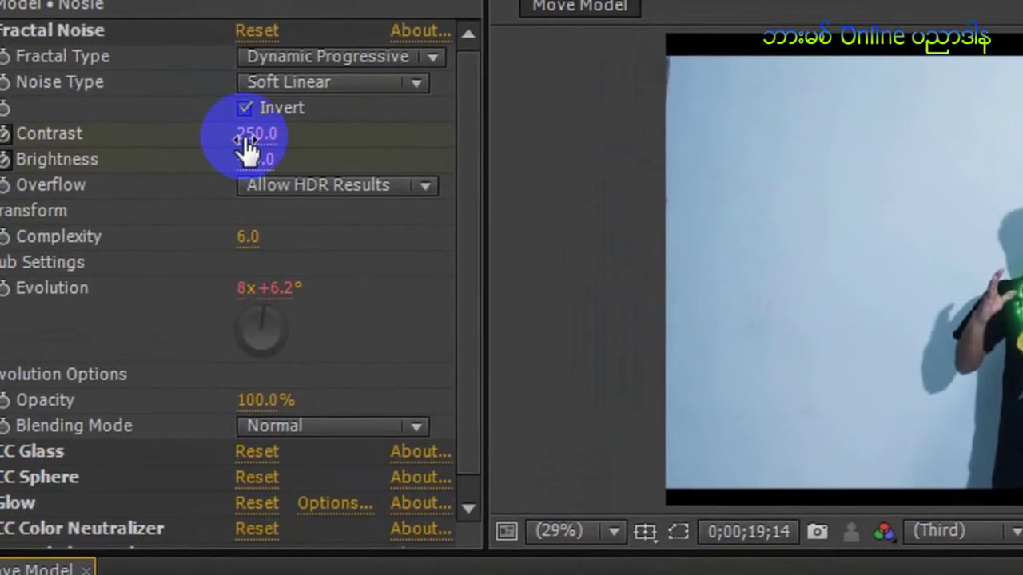
pyautogui.moveTo(76, 27); pyautogui.dragTo(69, 29)
pyautogui.moveTo(248, 142); pyautogui.dragTo(511, 152)
pyautogui.moveTo(303, 174); pyautogui.dragTo(219, 192)
pyautogui.moveTo(316, 174); pyautogui.dragTo(437, 183)
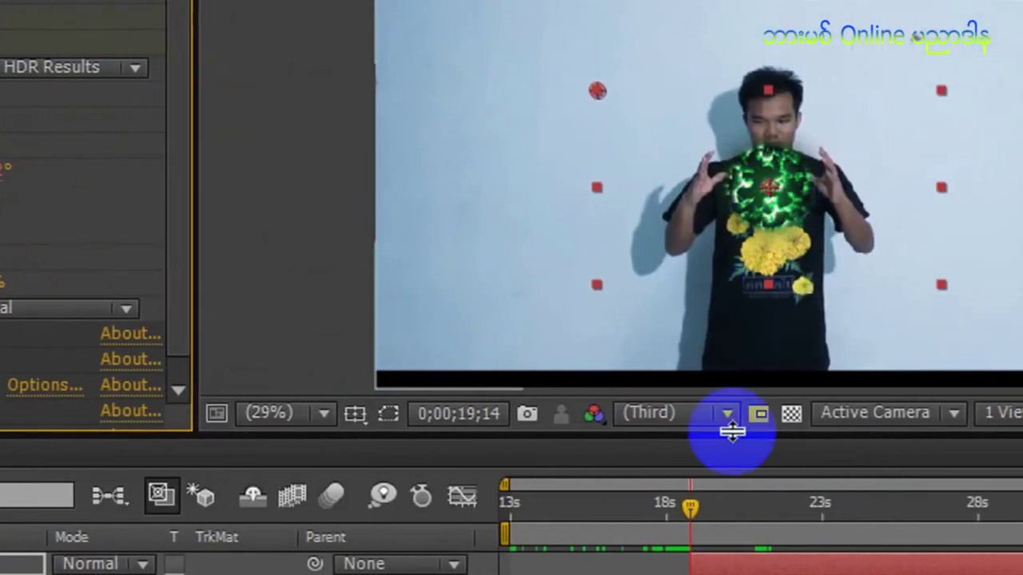
# Add a 100% opacity keyframe to the Nosie layer at 0;00;21;18.
pyautogui.moveTo(895, 506); pyautogui.dragTo(921, 508)
pyautogui.moveTo(718, 445); pyautogui.dragTo(762, 433)
pyautogui.click(714, 480)
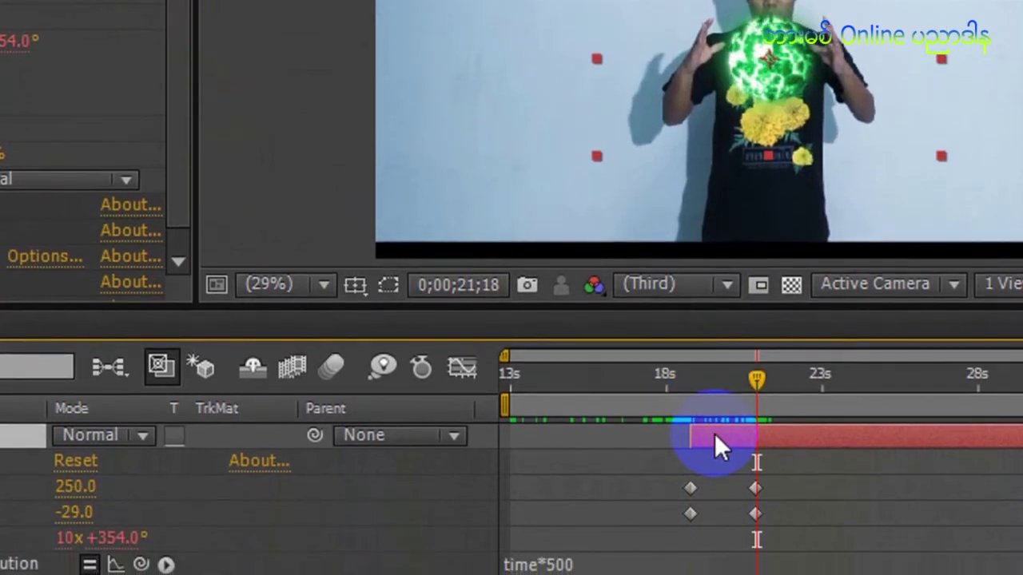
pyautogui.press('u')
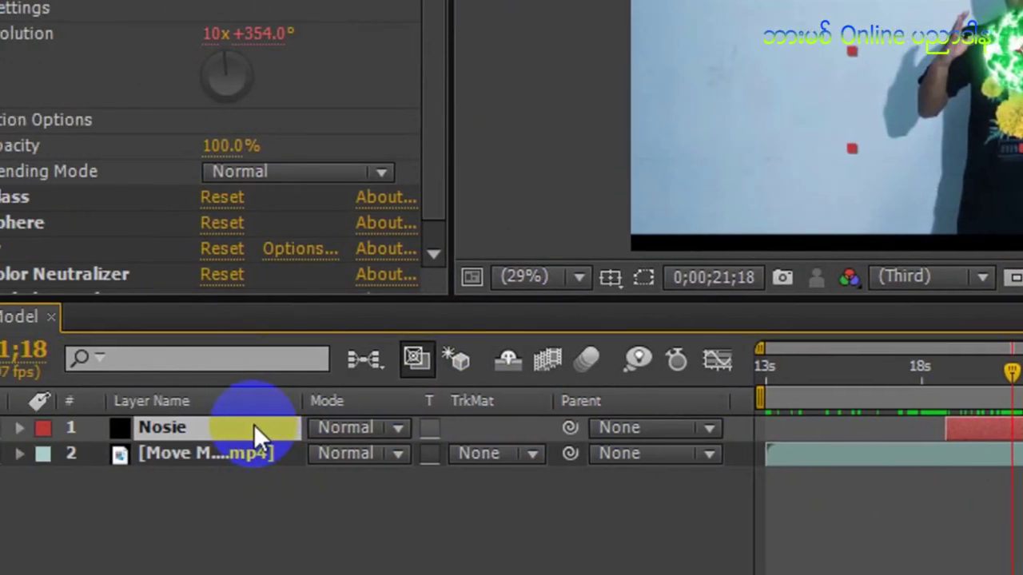
pyautogui.press('t')
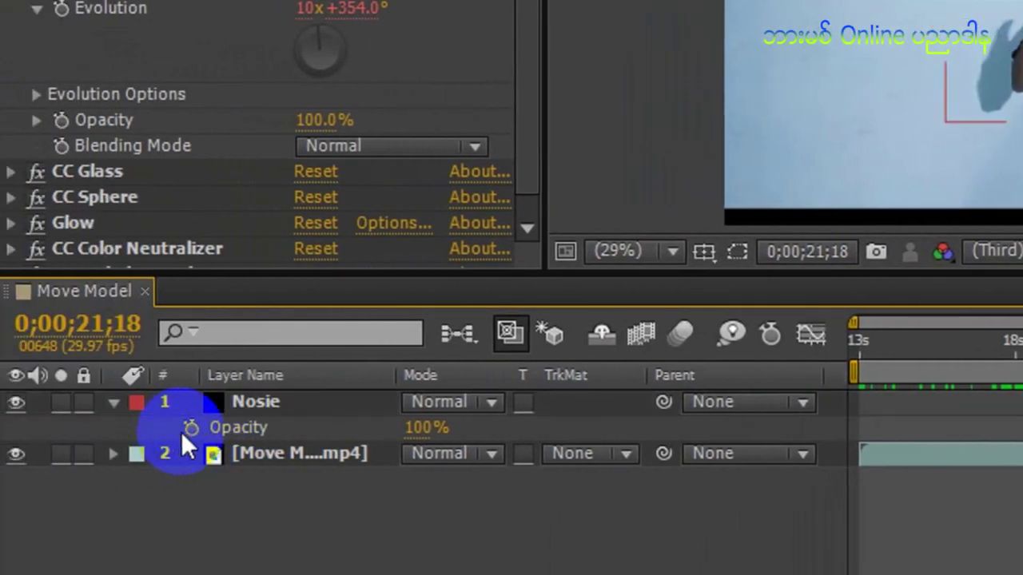
pyautogui.click(98, 428)
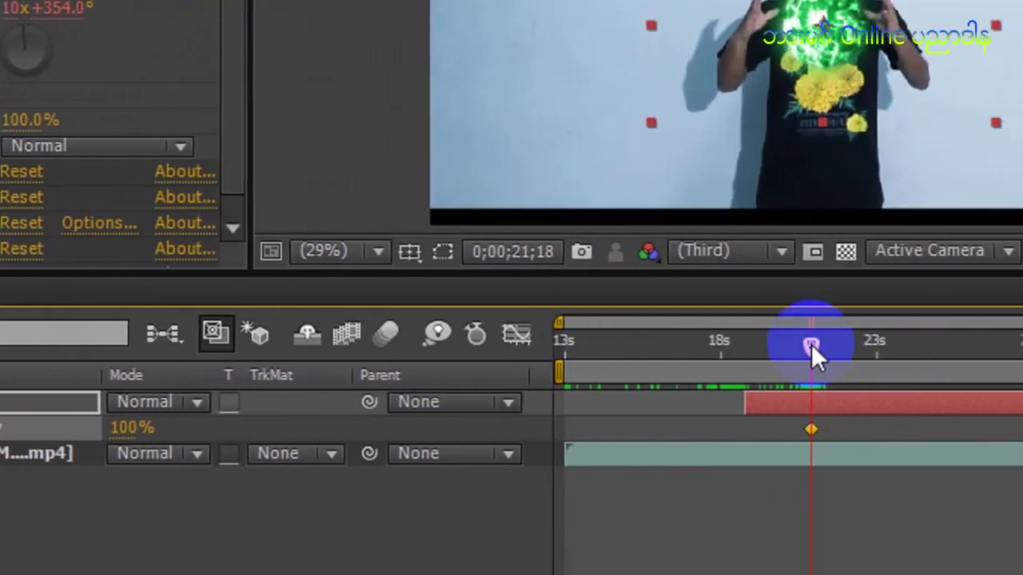
# Set the Nosie layer's opacity to 0% at 0;00;19;14 and play back the sphere's fade-in.
pyautogui.moveTo(916, 346); pyautogui.dragTo(850, 354)
pyautogui.moveTo(728, 353); pyautogui.dragTo(723, 352)
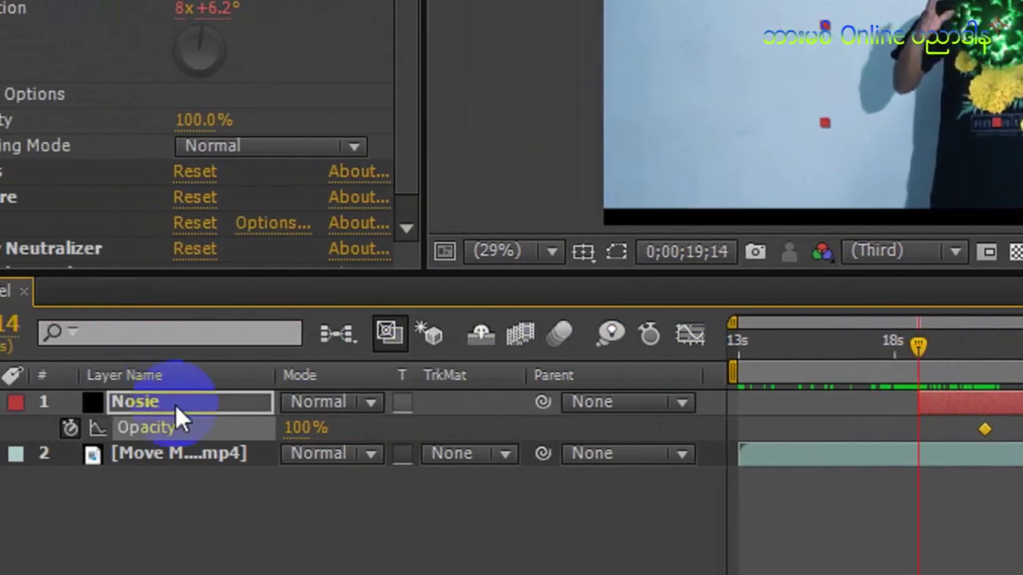
pyautogui.moveTo(109, 428); pyautogui.dragTo(59, 428)
pyautogui.moveTo(263, 428); pyautogui.dragTo(101, 406)
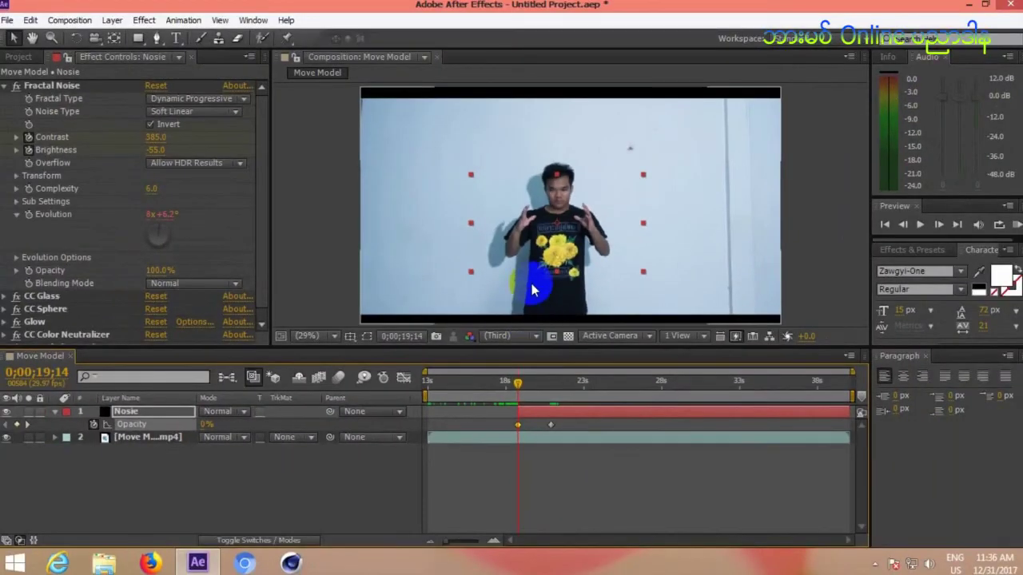
pyautogui.press('space')
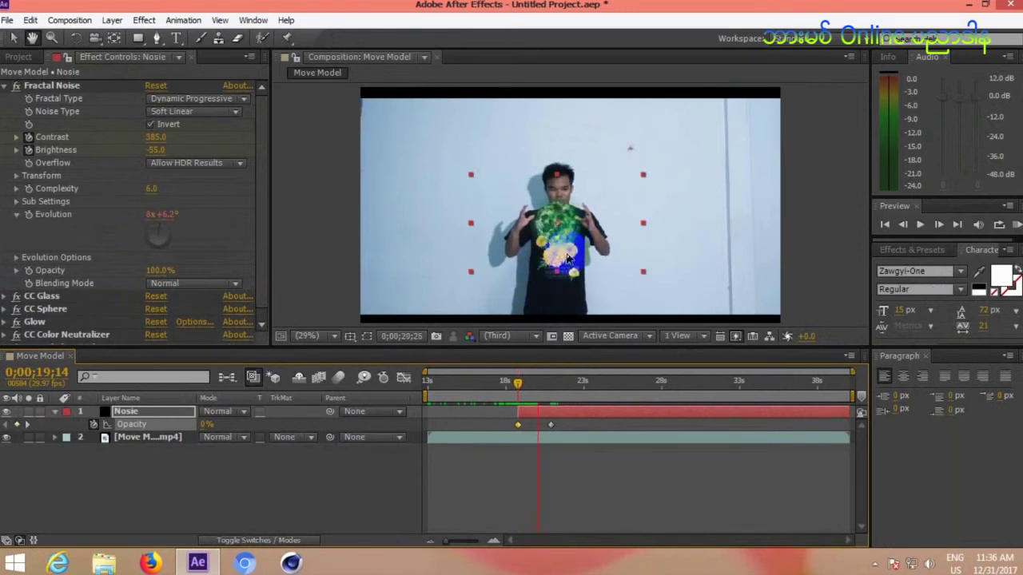
pyautogui.click(555, 400)
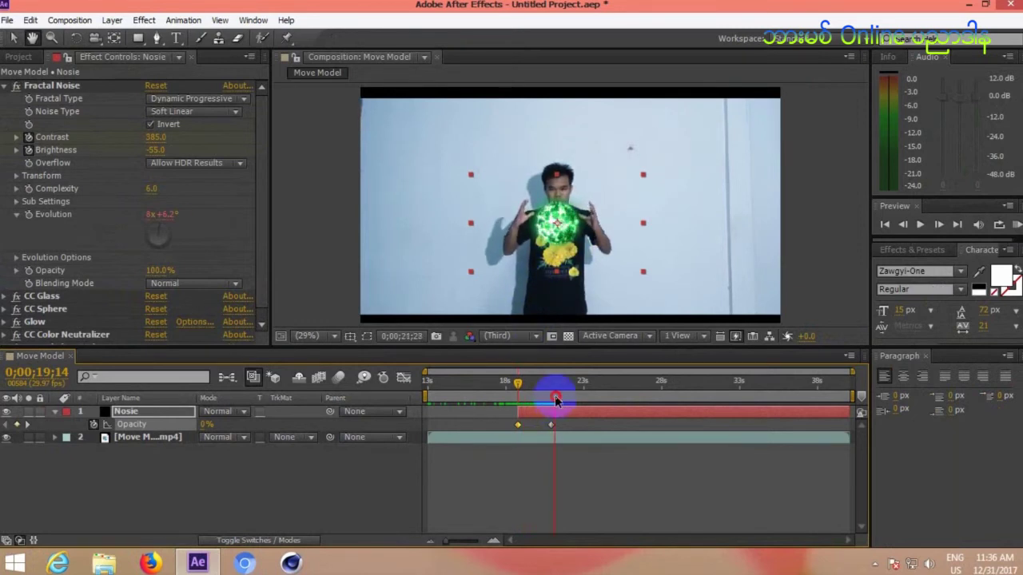
# Add a position keyframe to the Nosie layer at 0;00;21;18, where the sphere has fully faded in.
pyautogui.click(549, 389)
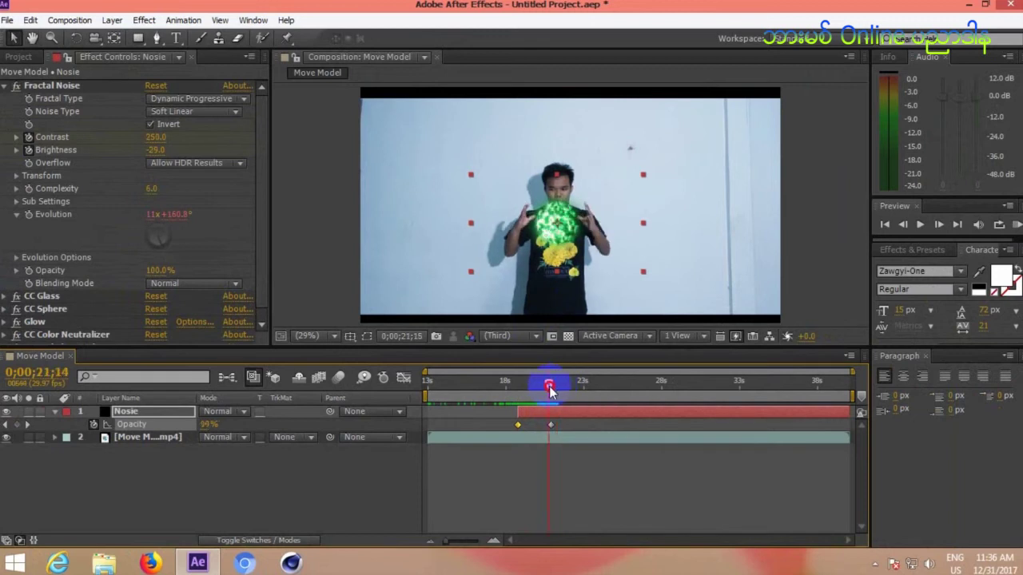
pyautogui.moveTo(549, 389); pyautogui.dragTo(553, 389)
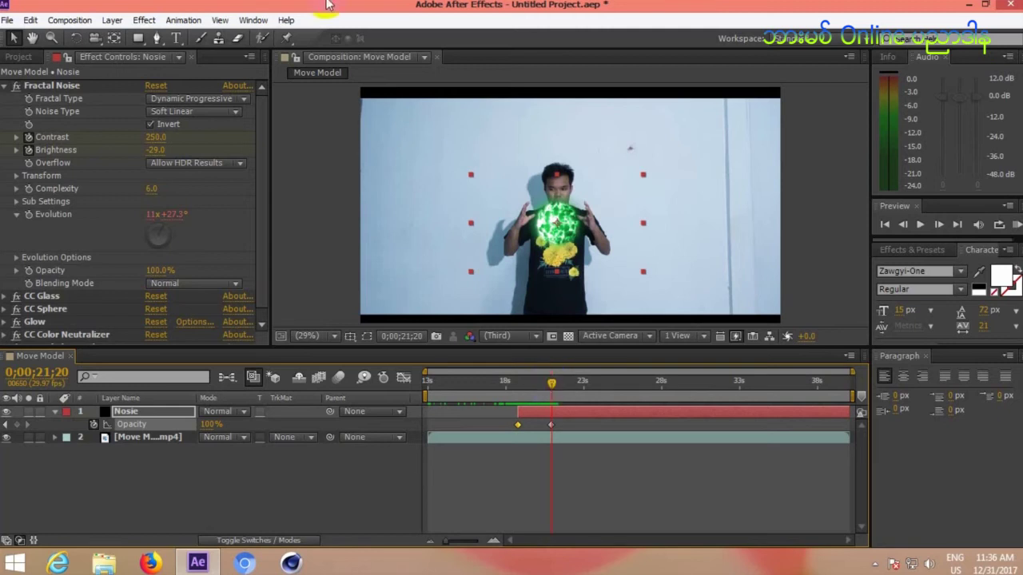
pyautogui.moveTo(551, 383)
pyautogui.mouseDown()
pyautogui.moveTo(567, 382)
pyautogui.moveTo(551, 393)
pyautogui.mouseUp()
pyautogui.click(547, 416)
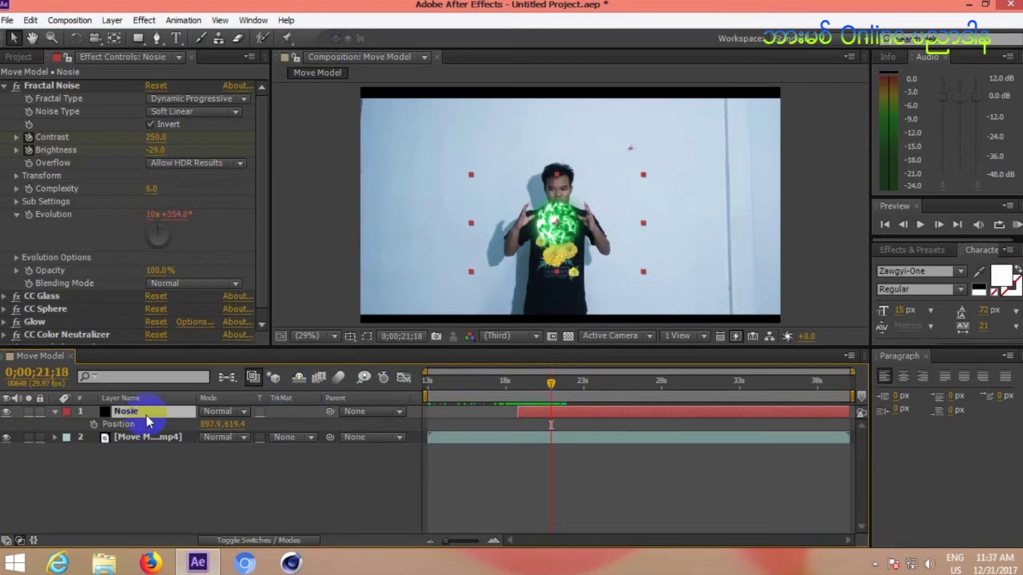
pyautogui.click(93, 425)
# Keyframe the sphere rising with the man's hands at 0;00;23;06, about 0;00;27;00 and 0;00;30;14.
pyautogui.moveTo(550, 386); pyautogui.dragTo(577, 389)
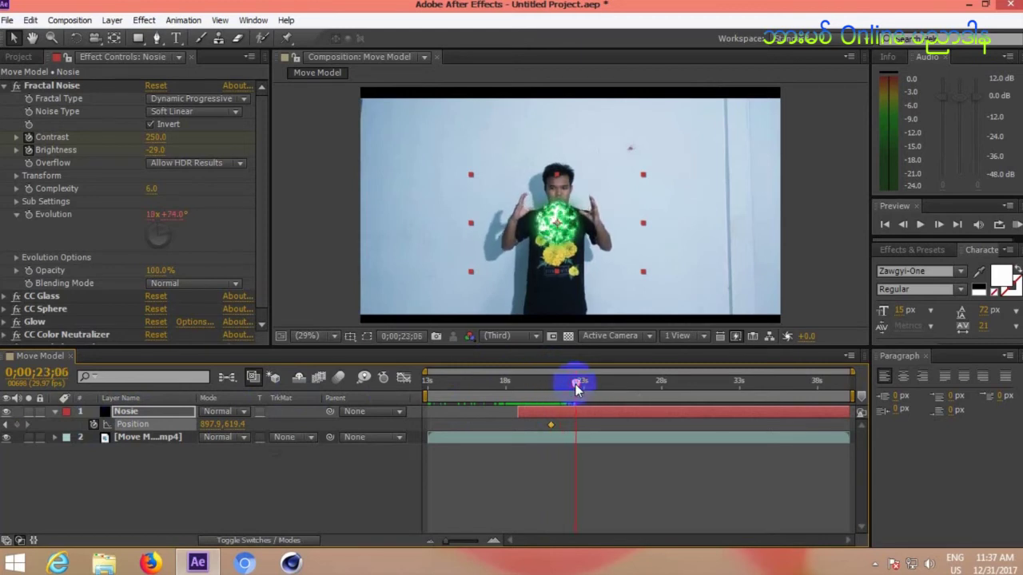
pyautogui.moveTo(562, 240); pyautogui.dragTo(563, 222)
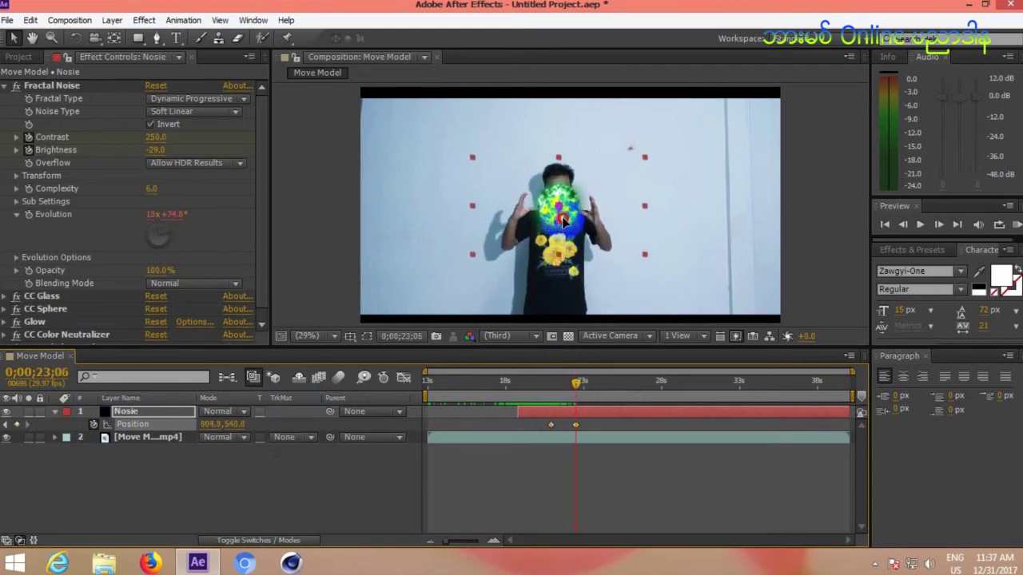
pyautogui.moveTo(577, 382); pyautogui.dragTo(645, 381)
pyautogui.moveTo(560, 206); pyautogui.dragTo(559, 185)
pyautogui.click(646, 384)
pyautogui.moveTo(655, 385); pyautogui.dragTo(689, 384)
pyautogui.moveTo(566, 186); pyautogui.dragTo(573, 166)
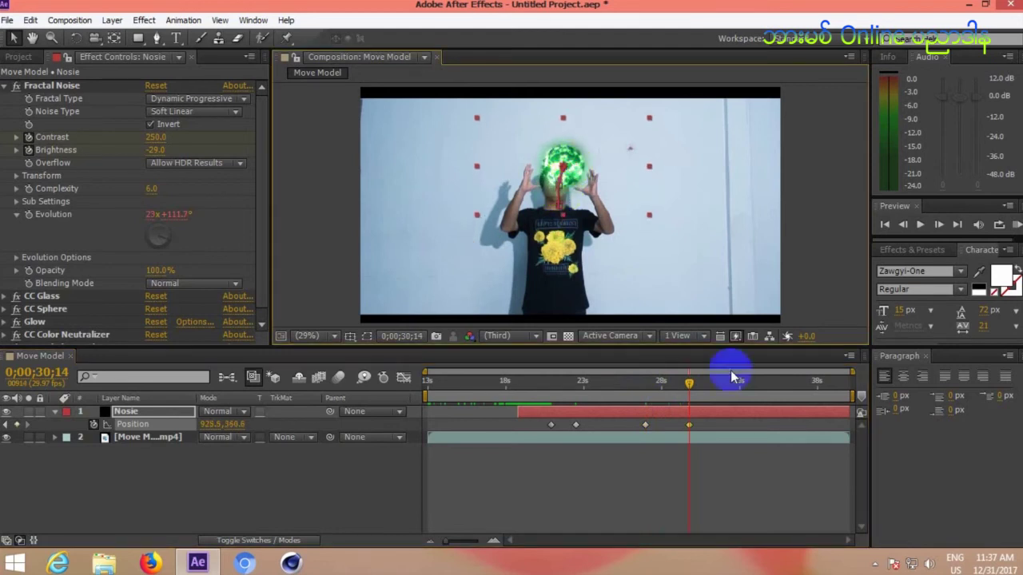
# Keyframe the sphere above the man's head at 0;00;32;08 and 0;00;36;04, and toward his throwing hand at 0;00;36;28.
pyautogui.moveTo(692, 386); pyautogui.dragTo(717, 388)
pyautogui.moveTo(572, 166); pyautogui.dragTo(570, 154)
pyautogui.click(775, 398)
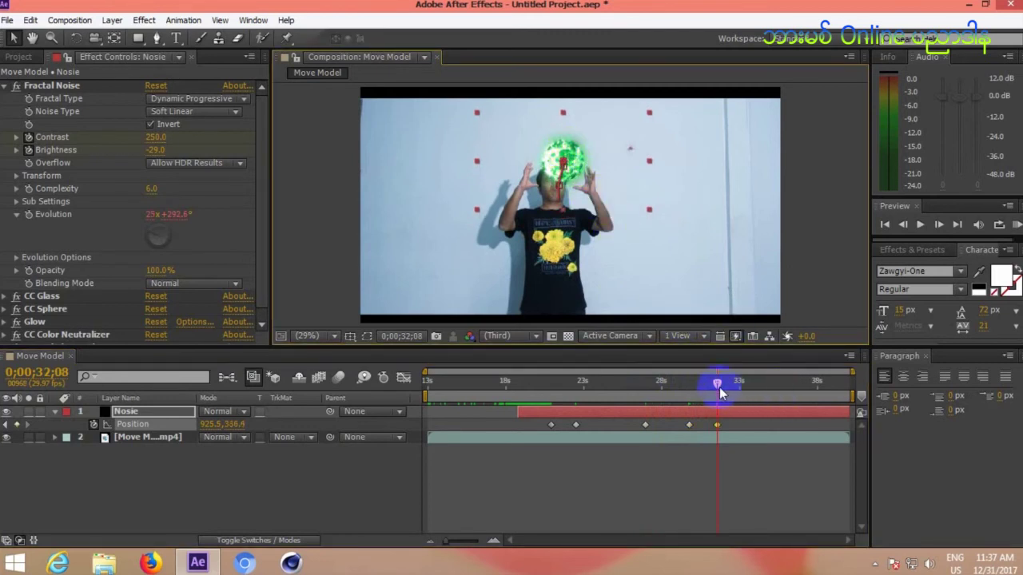
pyautogui.moveTo(723, 389); pyautogui.dragTo(781, 400)
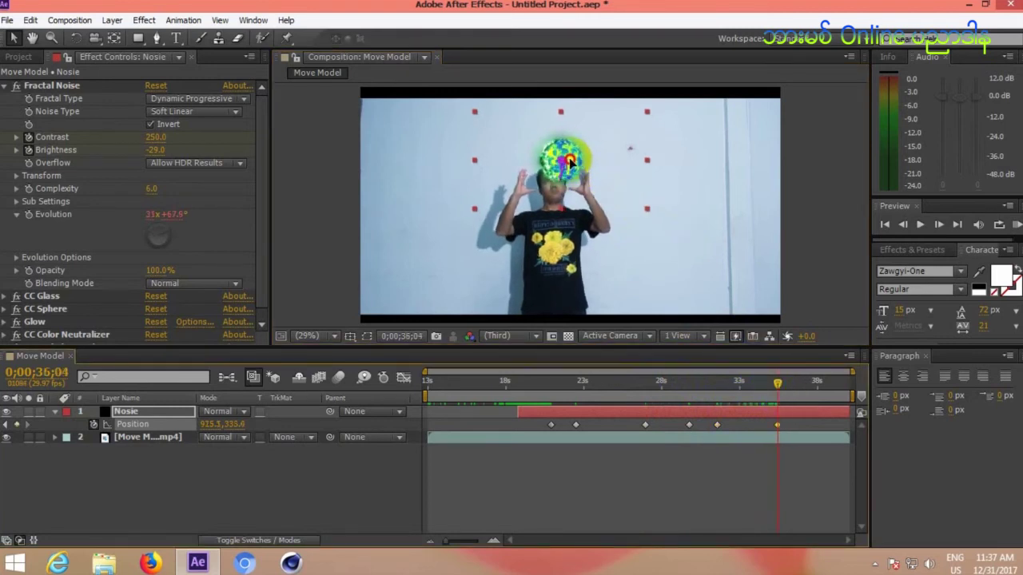
pyautogui.moveTo(787, 391)
pyautogui.mouseDown()
pyautogui.moveTo(804, 392)
pyautogui.moveTo(793, 395)
pyautogui.mouseUp()
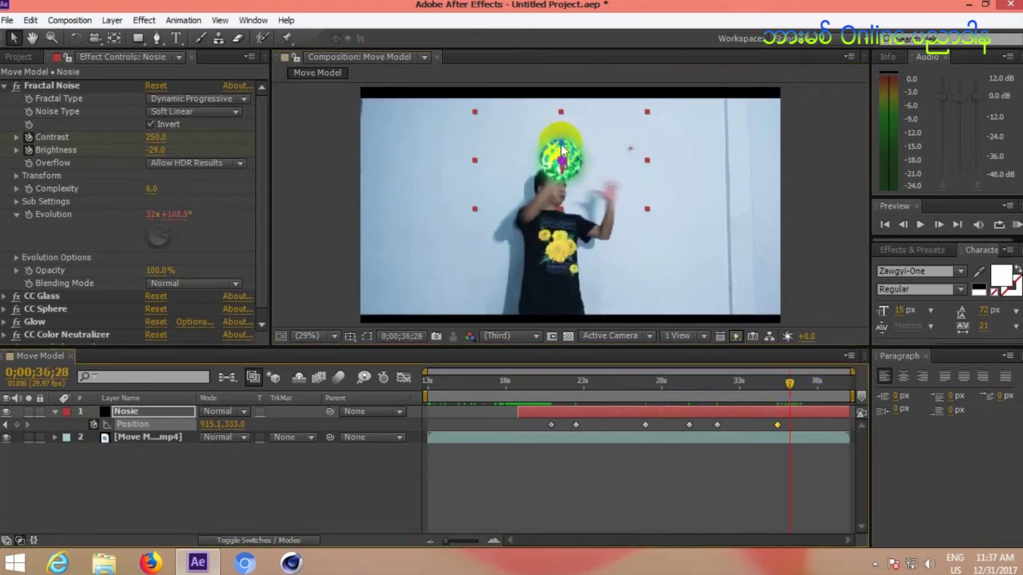
pyautogui.moveTo(561, 151); pyautogui.dragTo(593, 158)
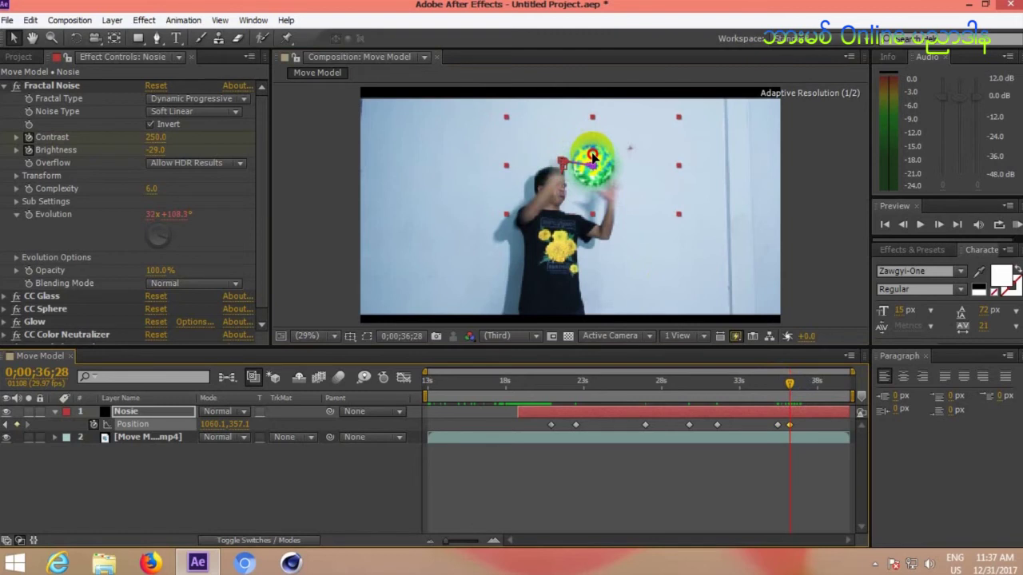
# Try keyframing the throw with the sphere beyond the man's hands at 0;00;37;11 and past the frame's right edge shortly after.
pyautogui.moveTo(792, 382); pyautogui.dragTo(801, 387)
pyautogui.moveTo(598, 166); pyautogui.dragTo(648, 187)
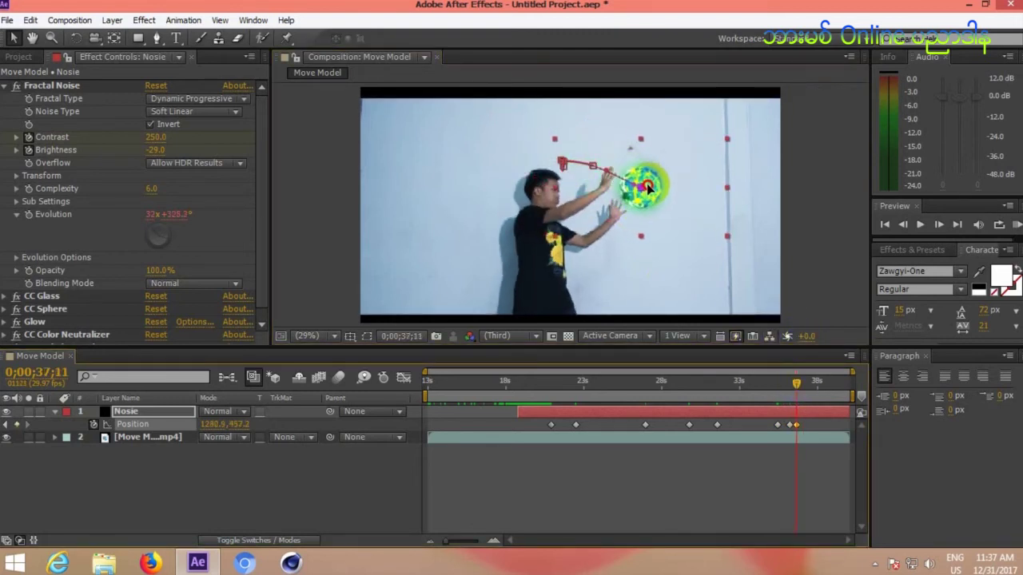
pyautogui.moveTo(798, 381); pyautogui.dragTo(802, 381)
pyautogui.moveTo(639, 184); pyautogui.dragTo(810, 179)
pyautogui.moveTo(797, 381)
pyautogui.mouseDown()
pyautogui.moveTo(786, 388)
pyautogui.moveTo(826, 392)
pyautogui.moveTo(795, 404)
pyautogui.moveTo(796, 424)
pyautogui.moveTo(795, 392)
pyautogui.moveTo(773, 398)
pyautogui.moveTo(789, 394)
pyautogui.mouseUp()
# Shift the 0;00;36;28 position keyframe slightly earlier and keyframe the sphere beyond the frame's right edge just after 0;00;36;28.
pyautogui.click(789, 424)
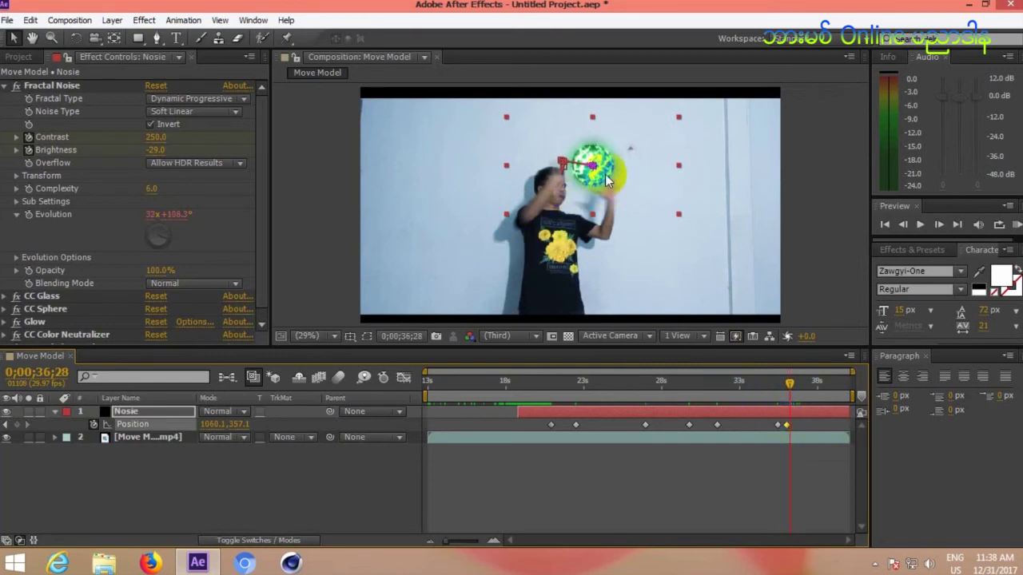
pyautogui.moveTo(789, 382); pyautogui.dragTo(795, 387)
pyautogui.moveTo(595, 162); pyautogui.dragTo(832, 163)
pyautogui.moveTo(788, 376)
pyautogui.mouseDown()
pyautogui.moveTo(809, 390)
pyautogui.moveTo(783, 387)
pyautogui.mouseUp()
# Play back the sphere's rise and throw, including once in an enlarged composition view.
pyautogui.click(1016, 225)
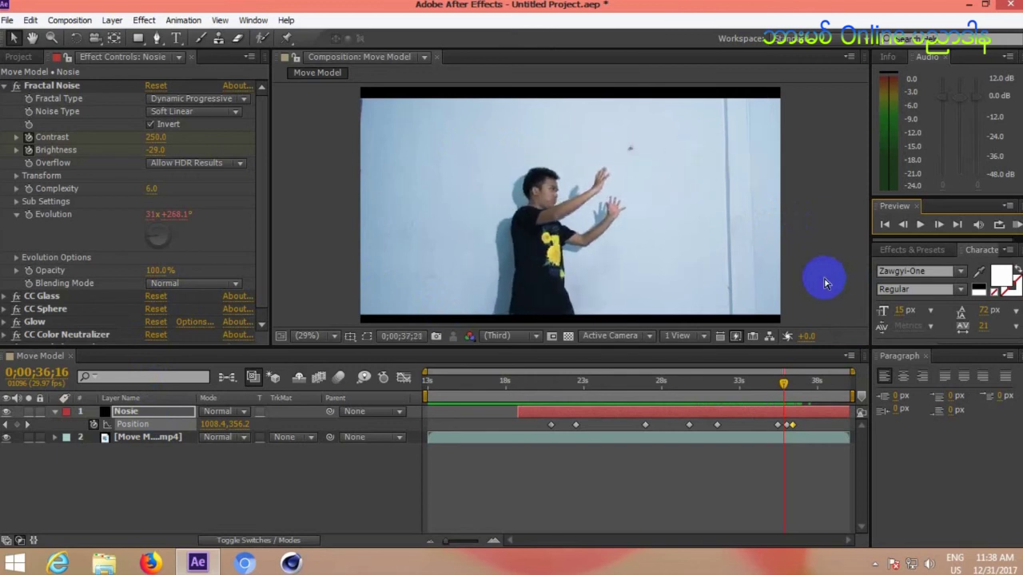
pyautogui.click(784, 385)
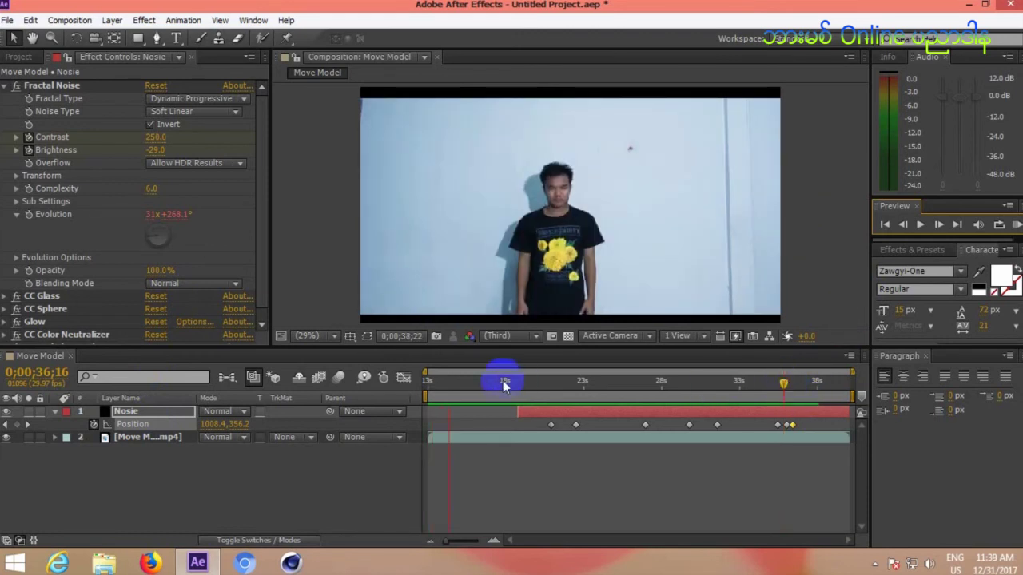
pyautogui.moveTo(456, 345); pyautogui.dragTo(440, 437)
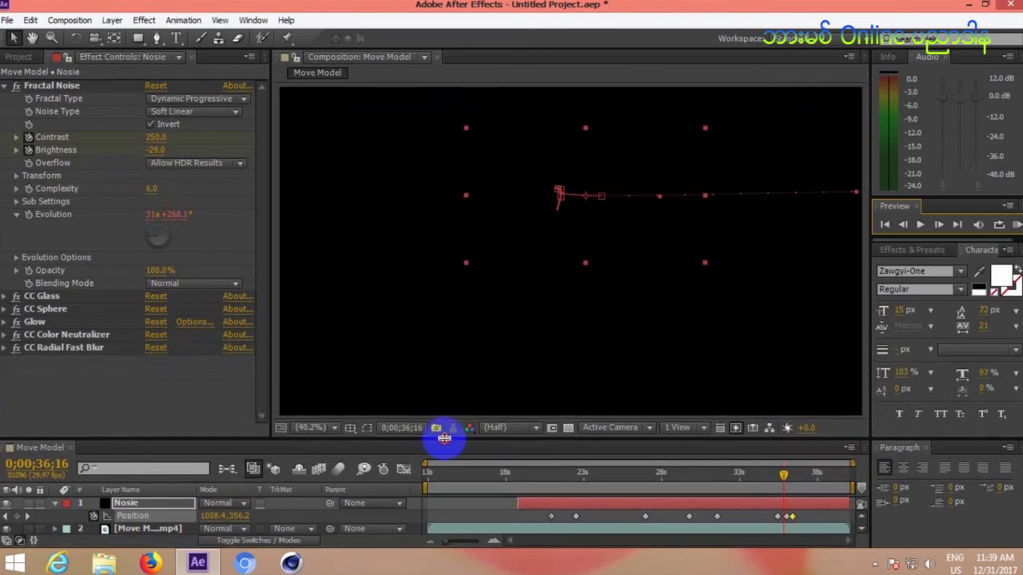
pyautogui.click(924, 226)
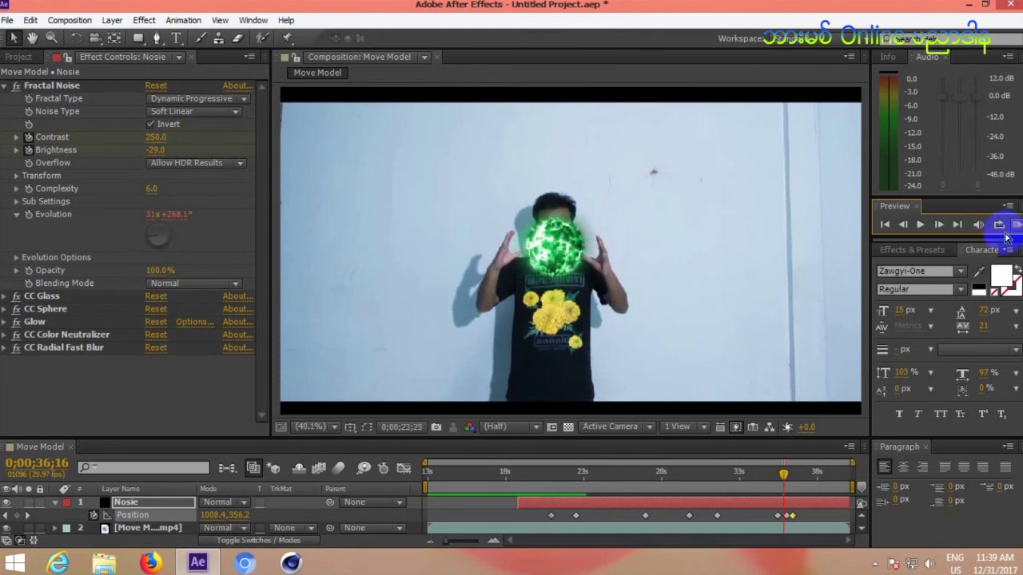
pyautogui.click(548, 438)
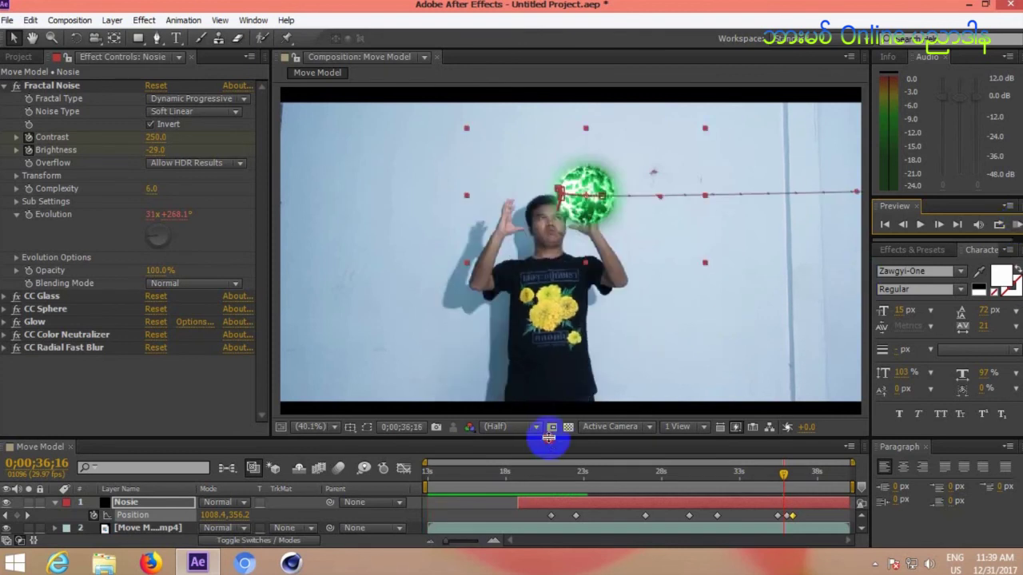
pyautogui.moveTo(547, 437); pyautogui.dragTo(555, 383)
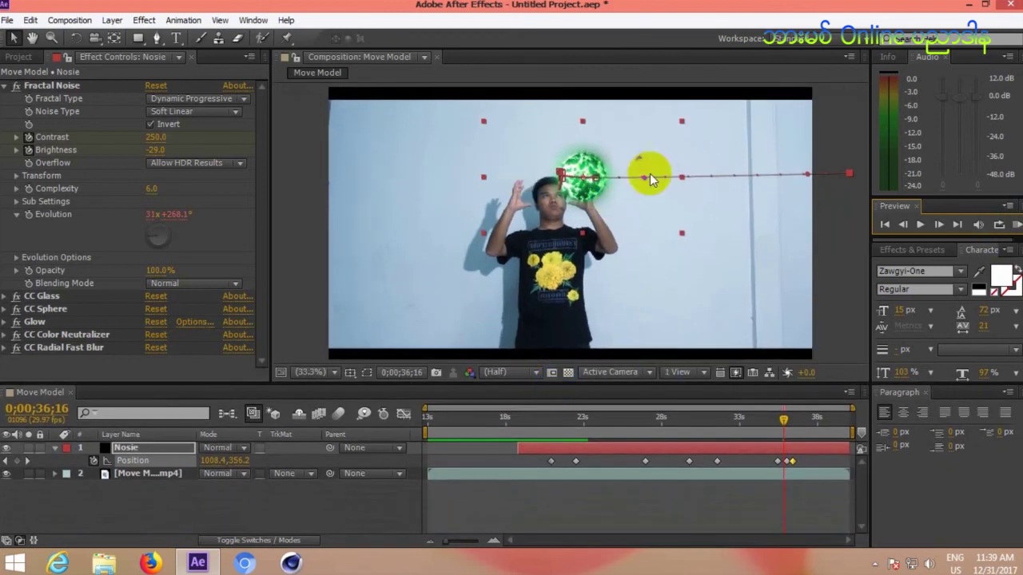
# Queue the Move Model composition for pre-rendering and set its output module format to H.264.
pyautogui.click(70, 20)
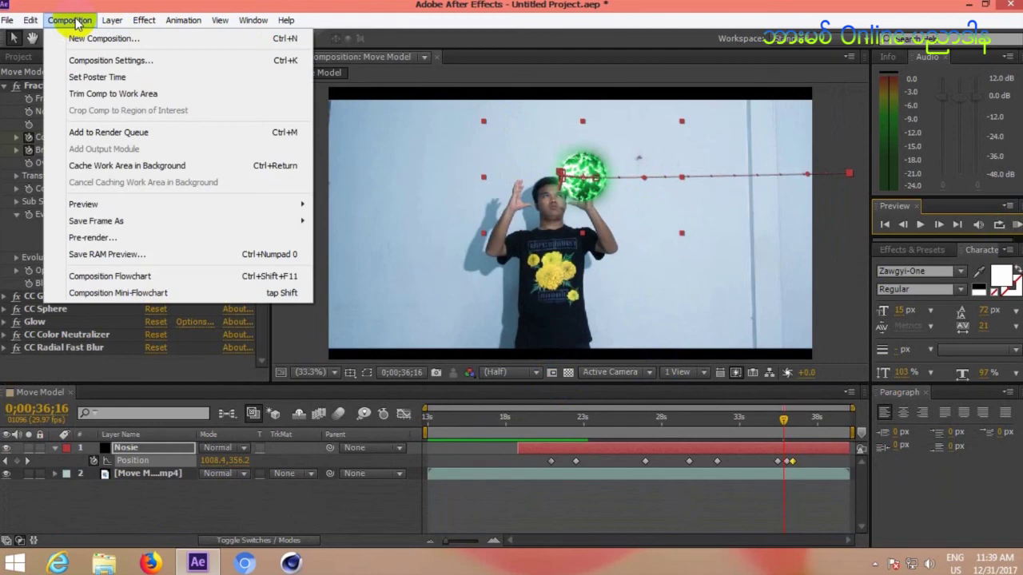
pyautogui.moveTo(116, 204)
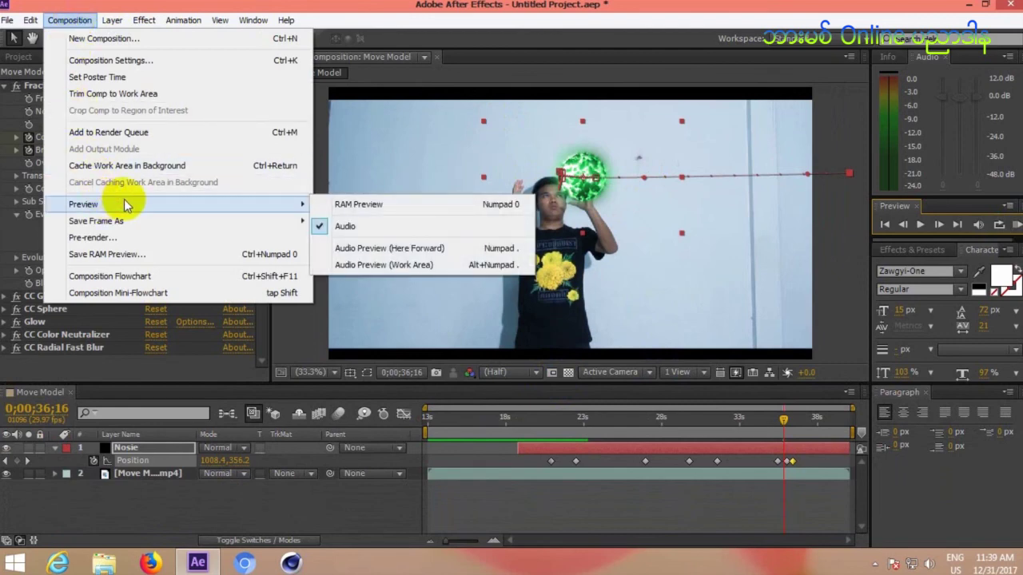
pyautogui.click(122, 238)
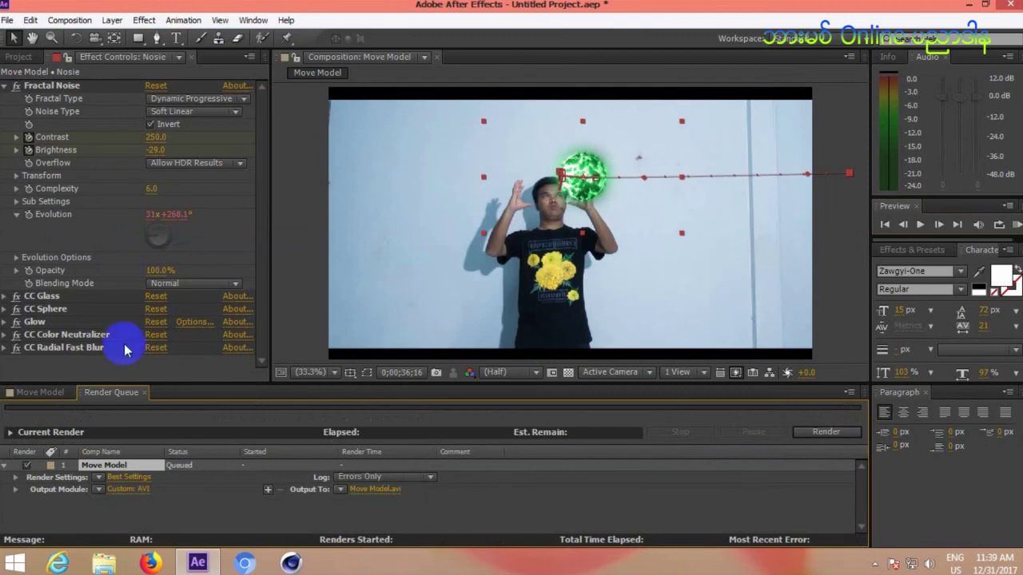
pyautogui.click(120, 489)
pyautogui.click(409, 95)
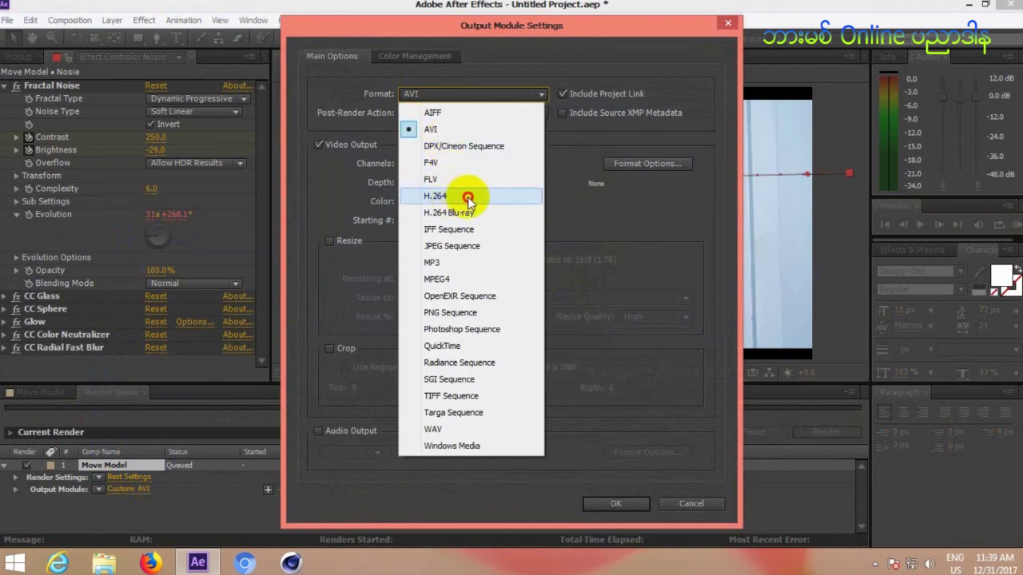
pyautogui.click(397, 321)
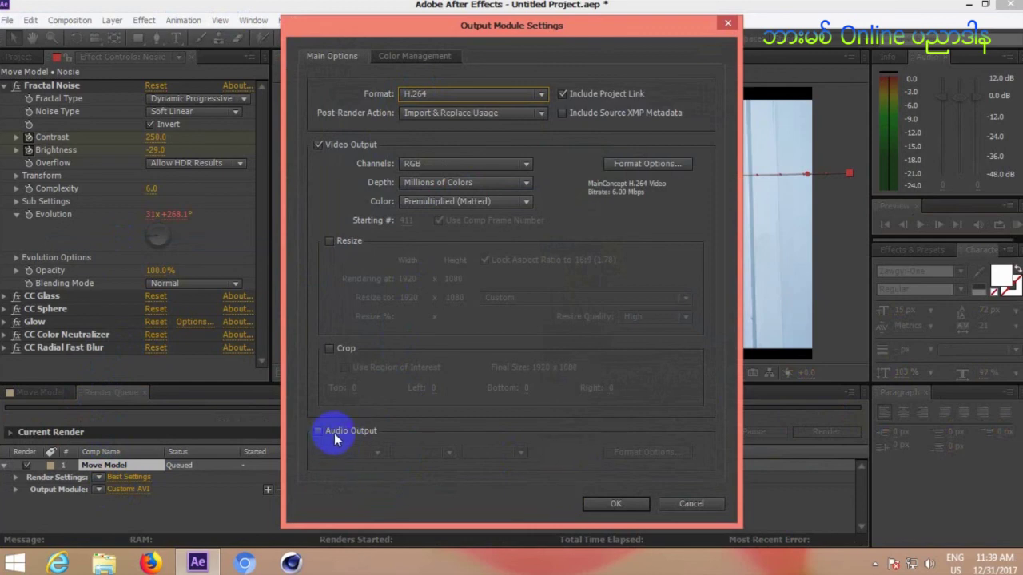
pyautogui.click(585, 502)
# Set the output to Move Model.mp4 in the desktop folder VFX Tutorial 1 and start the render.
pyautogui.click(378, 492)
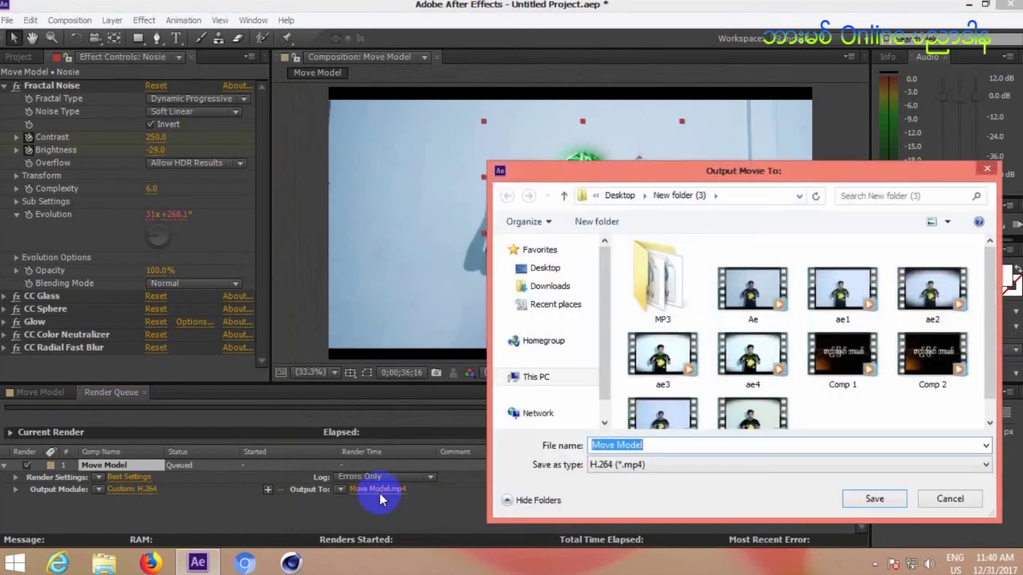
pyautogui.click(617, 195)
pyautogui.moveTo(985, 269); pyautogui.dragTo(988, 342)
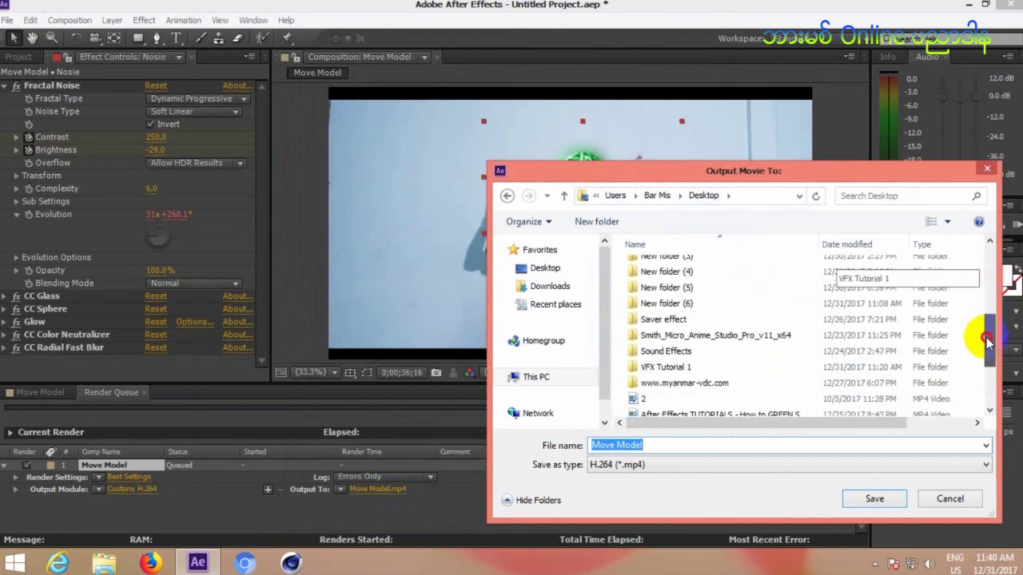
pyautogui.doubleClick(760, 367)
pyautogui.click(867, 500)
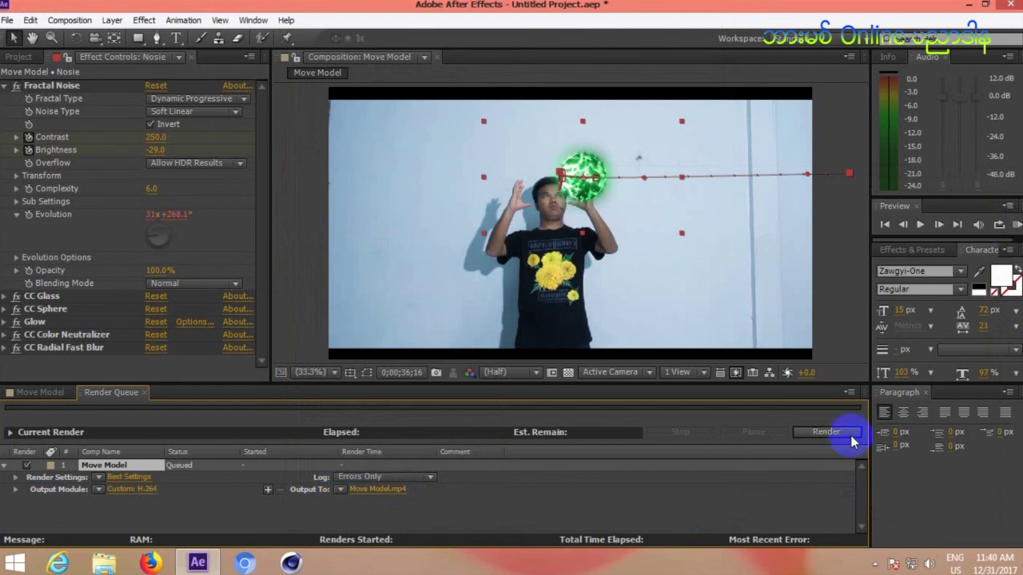
pyautogui.click(849, 441)
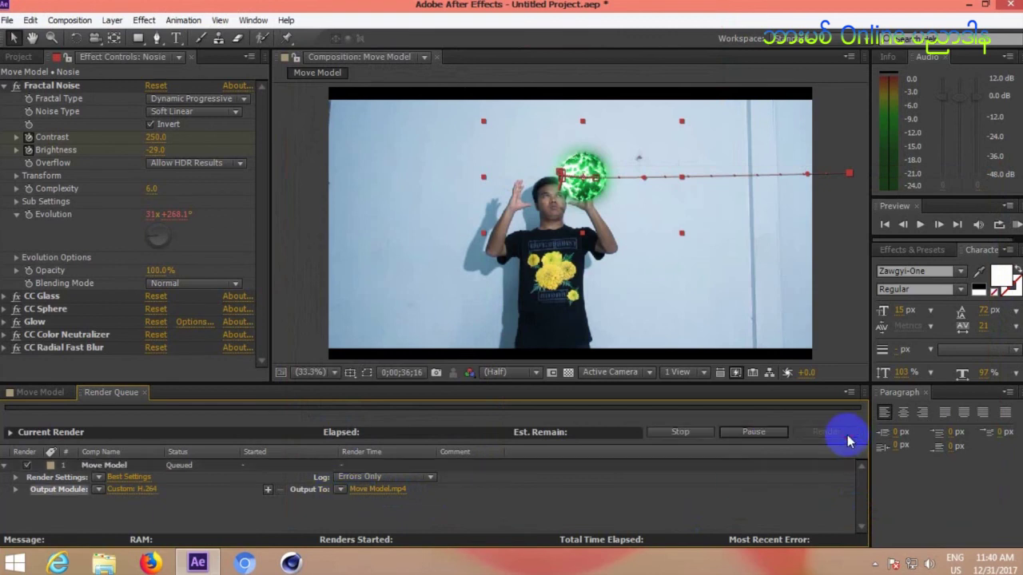